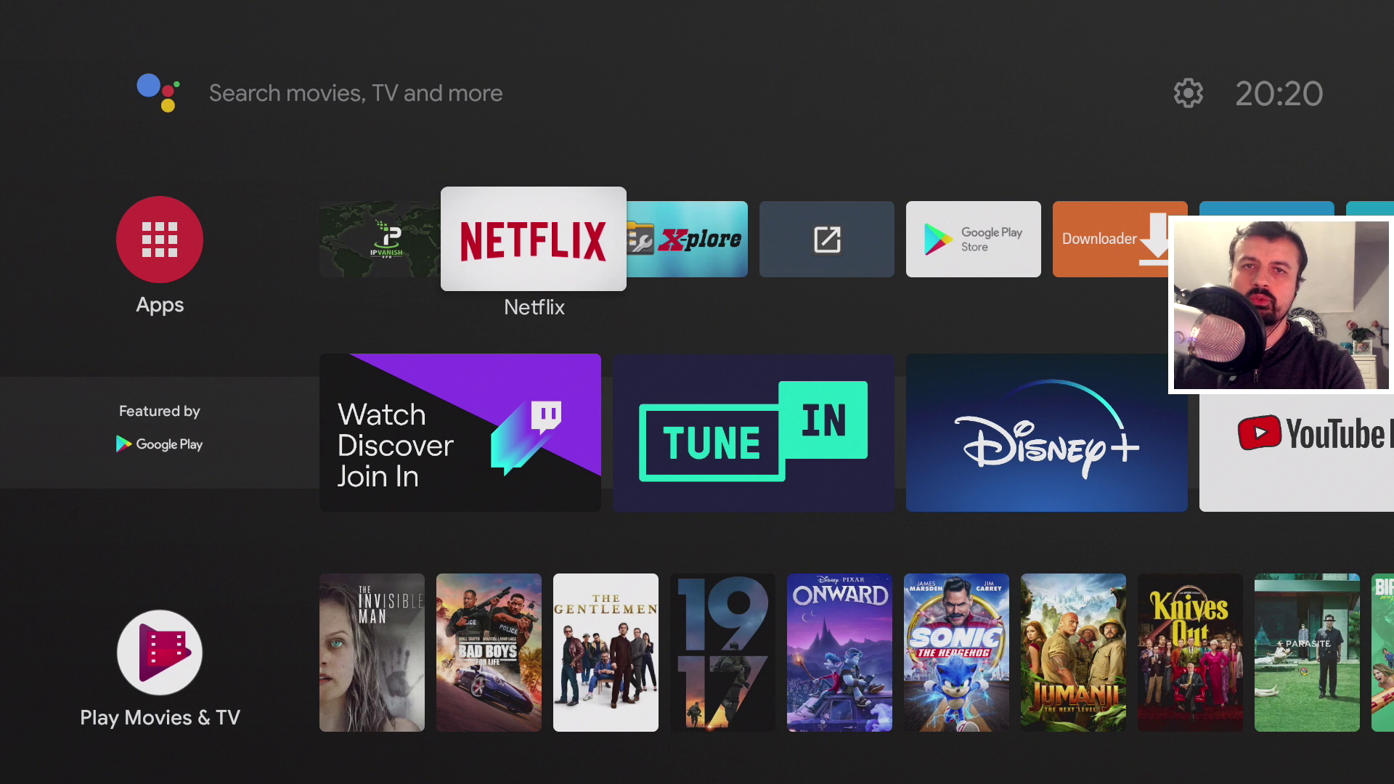
- Look through the favourite apps row and the featured content on the home screen
{"action": "key", "text": "Right"}
{"action": "key", "text": "Right"}
{"action": "key", "text": "Right"}
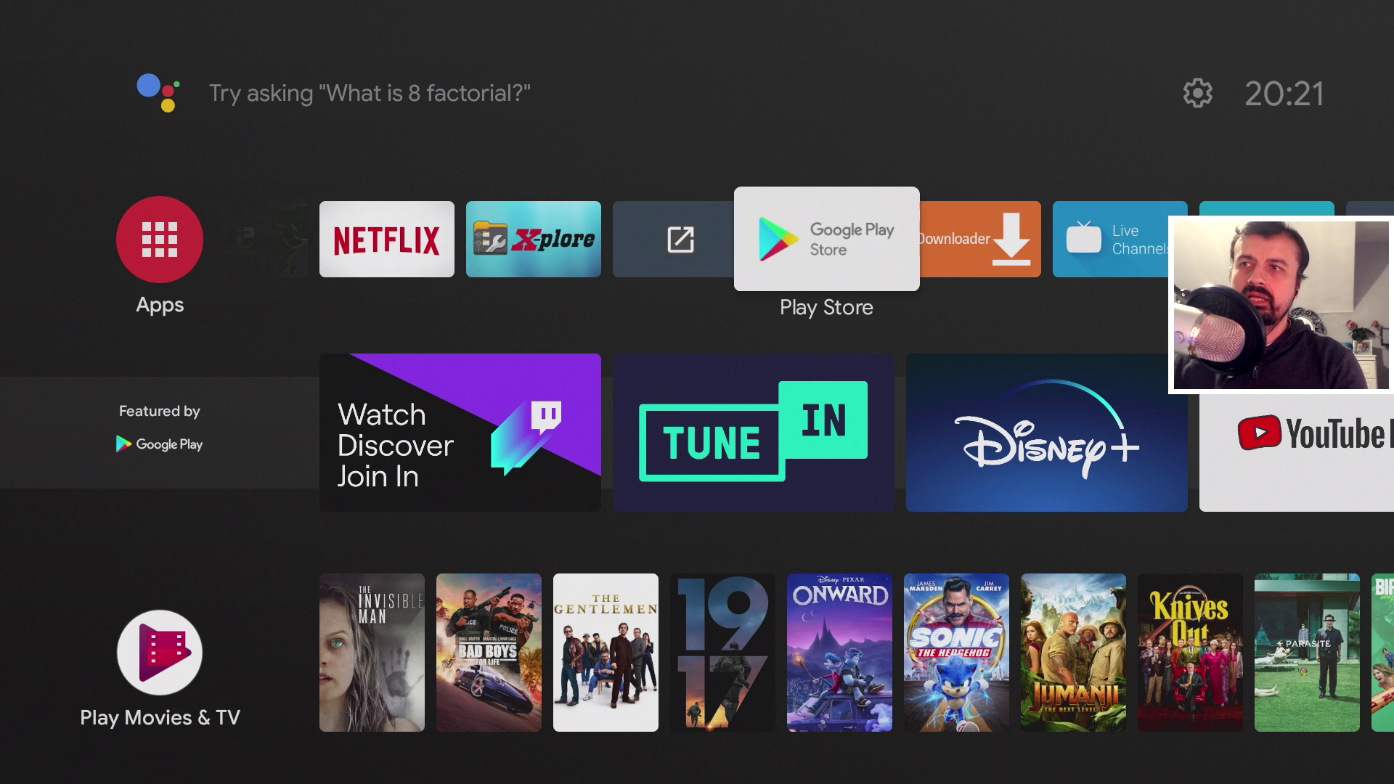
{"action": "key", "text": "Left"}
{"action": "key", "text": "Left"}
{"action": "key", "text": "Left"}
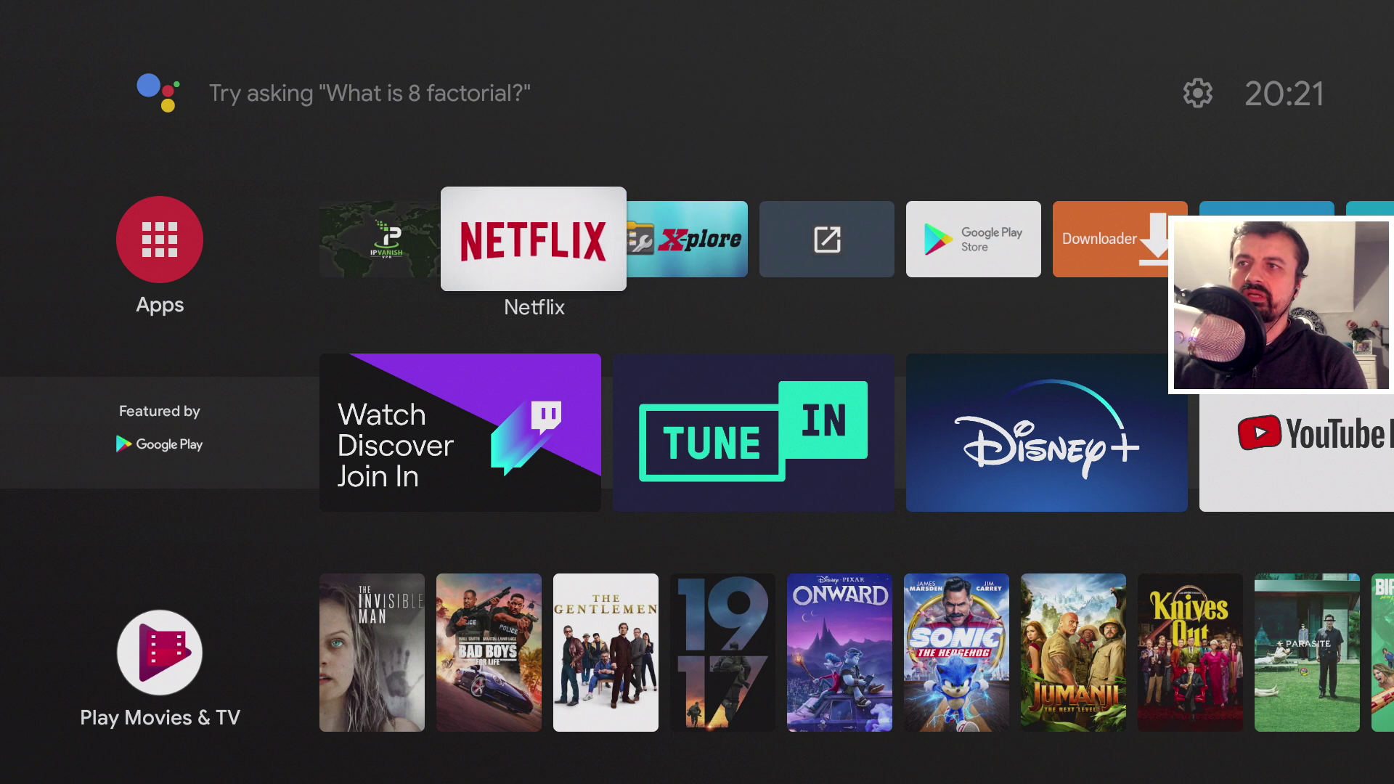
{"action": "key", "text": "Right"}
{"action": "key", "text": "Right"}
{"action": "key", "text": "Right"}
{"action": "key", "text": "Left"}
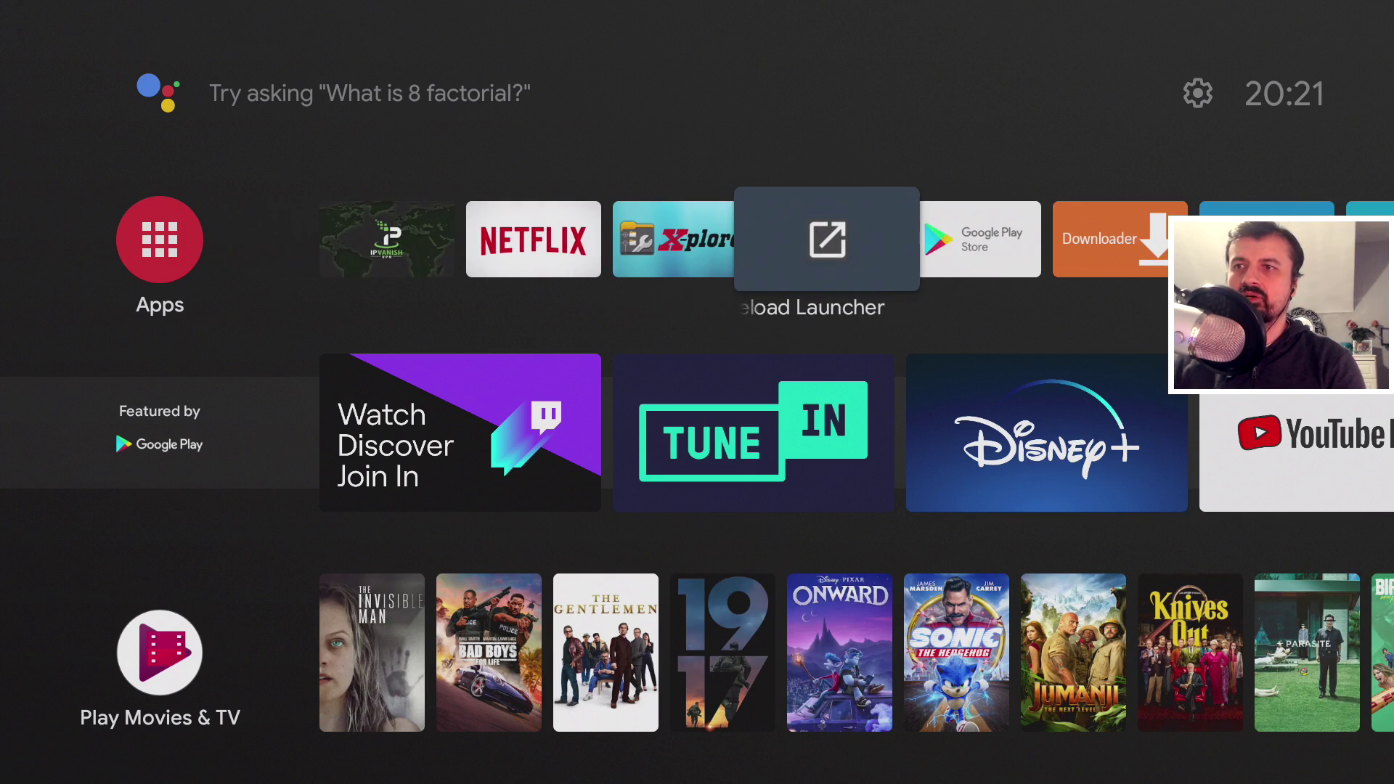
{"action": "key", "text": "Down"}
{"action": "key", "text": "Up"}
{"action": "key", "text": "Up"}
{"action": "key", "text": "Down"}
{"action": "key", "text": "Down"}
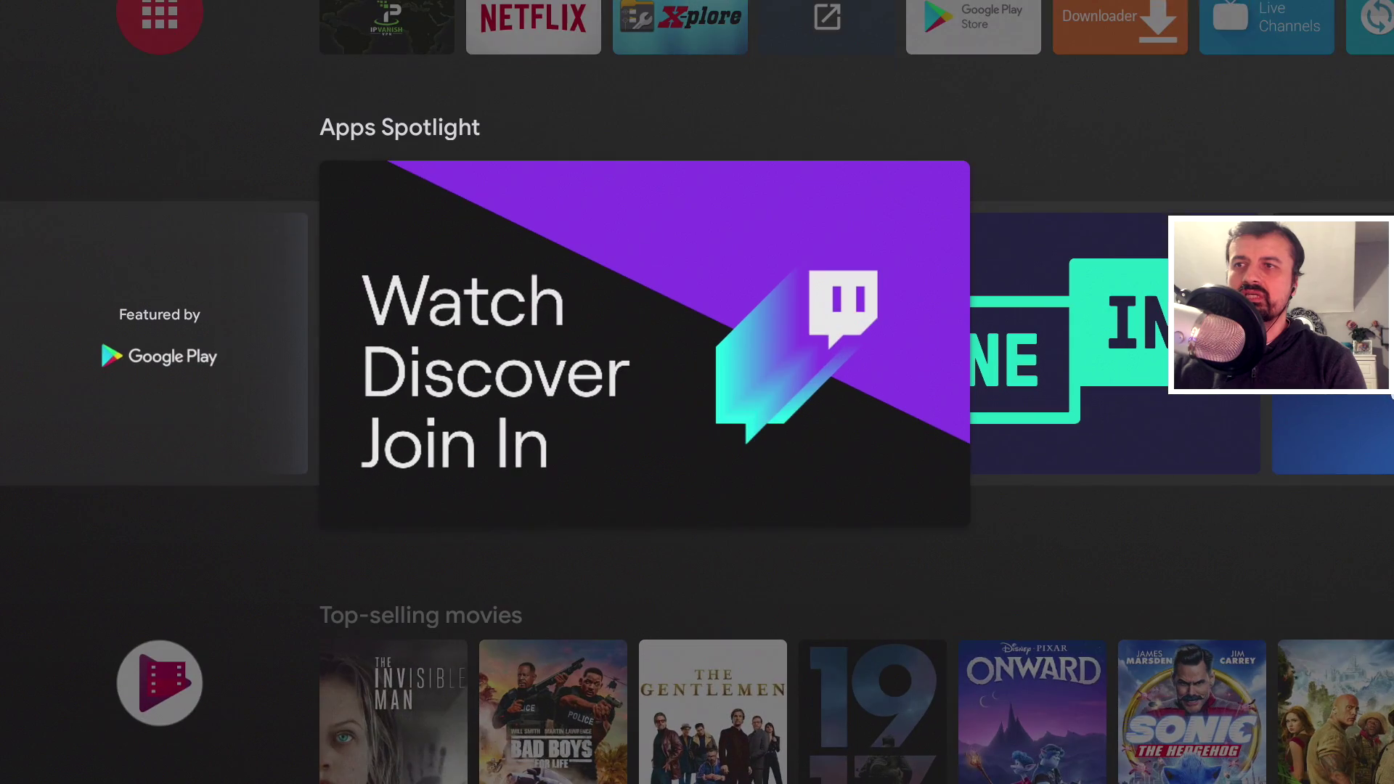
- Move Sideload Launcher in the favourite apps row to the spot directly before Netflix
{"action": "key", "text": "Up"}
{"action": "key", "text": "Return"}
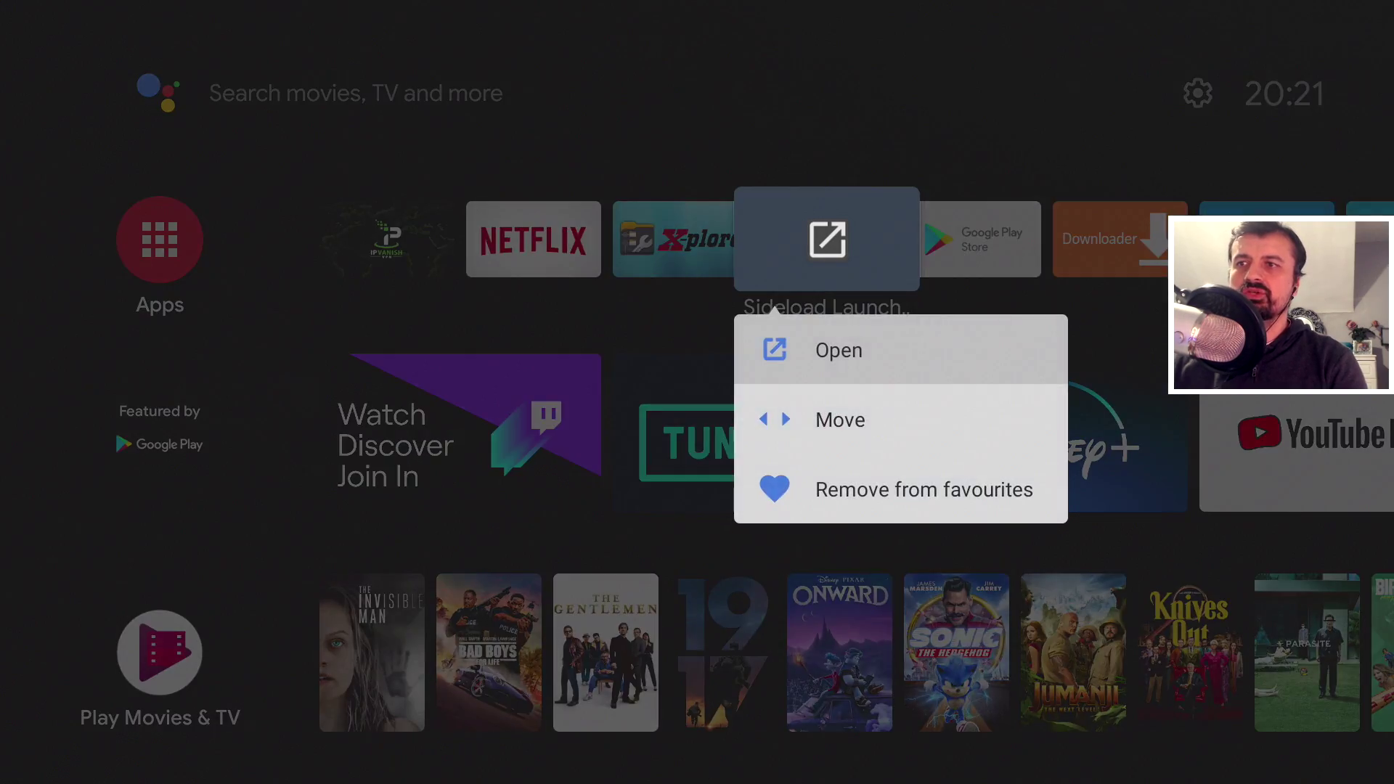
{"action": "key", "text": "Down"}
{"action": "key", "text": "Return"}
{"action": "key", "text": "Left"}
{"action": "key", "text": "Left"}
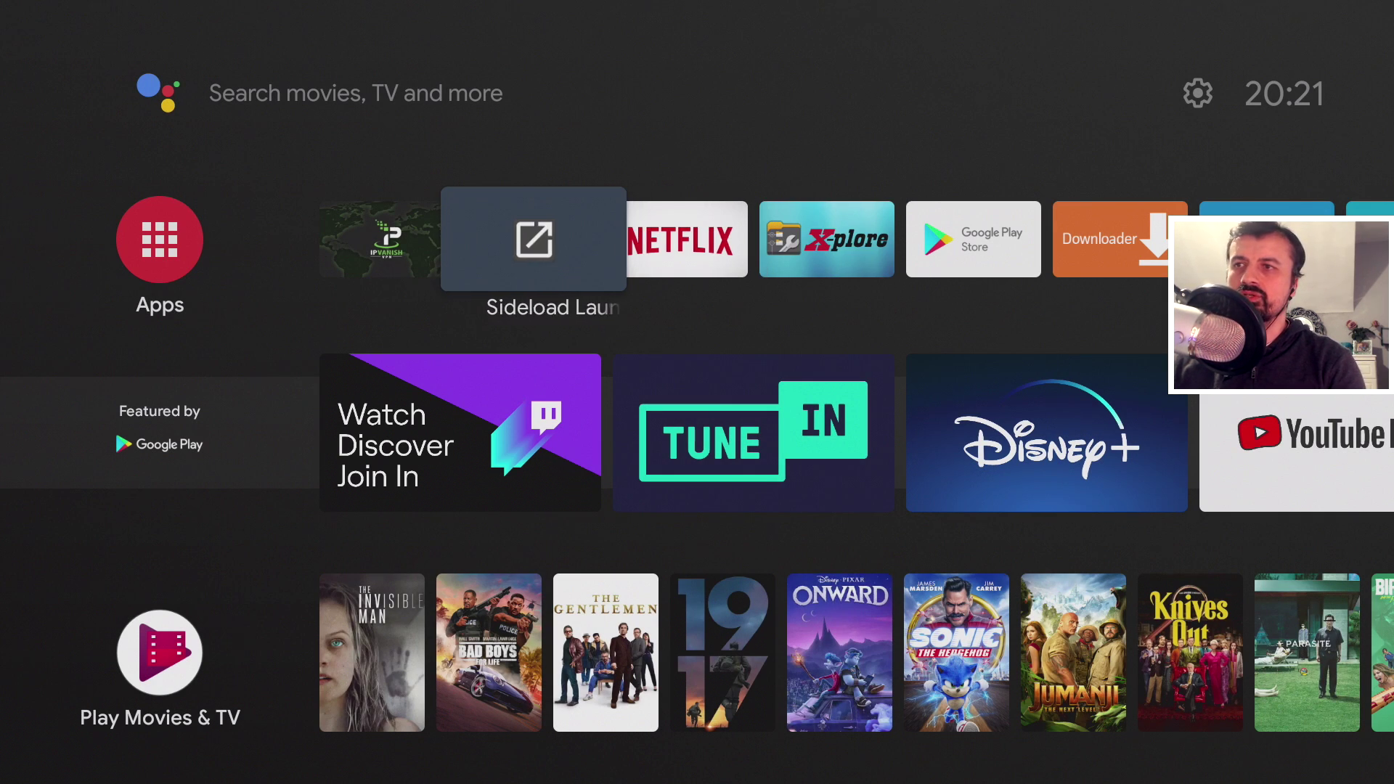
{"action": "key", "text": "Down"}
{"action": "key", "text": "Down"}
{"action": "key", "text": "Up"}
{"action": "key", "text": "Up"}
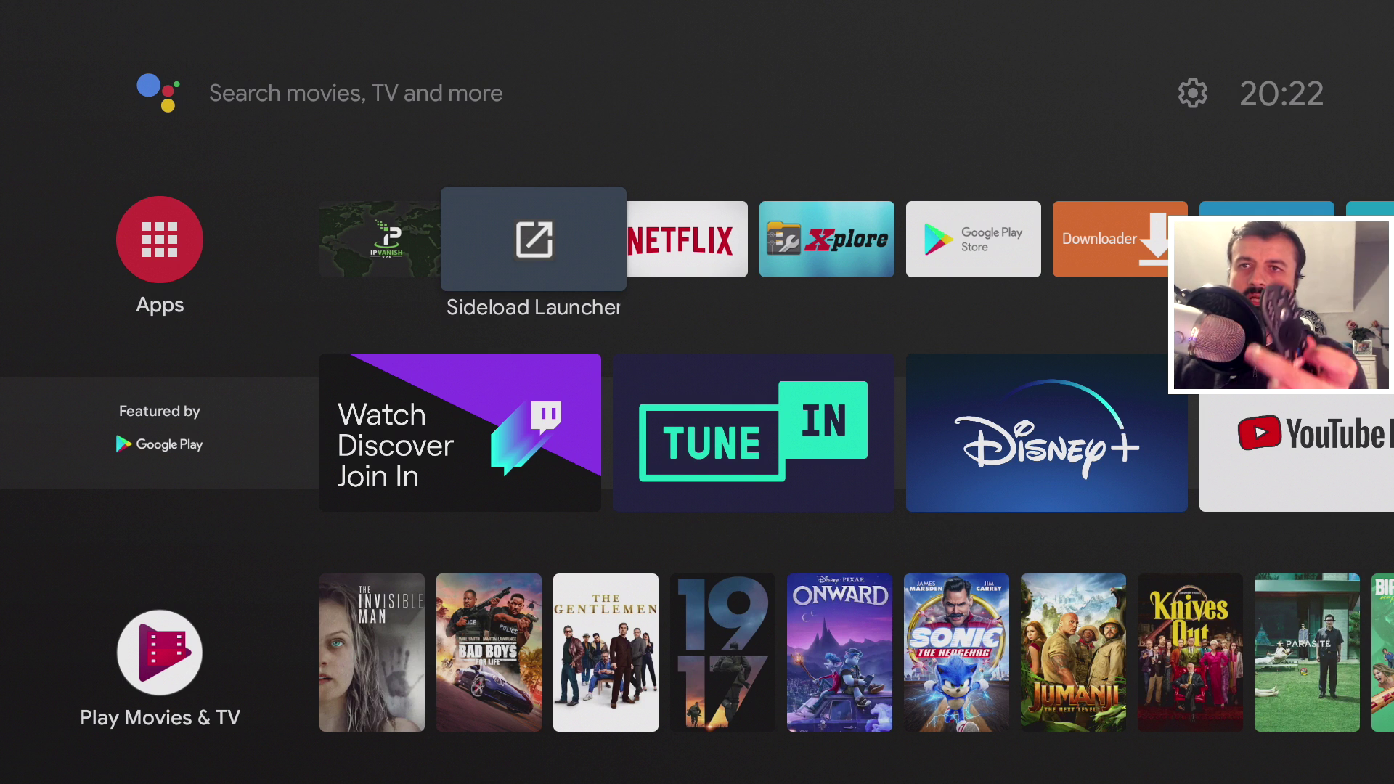
{"action": "key", "text": "Left"}
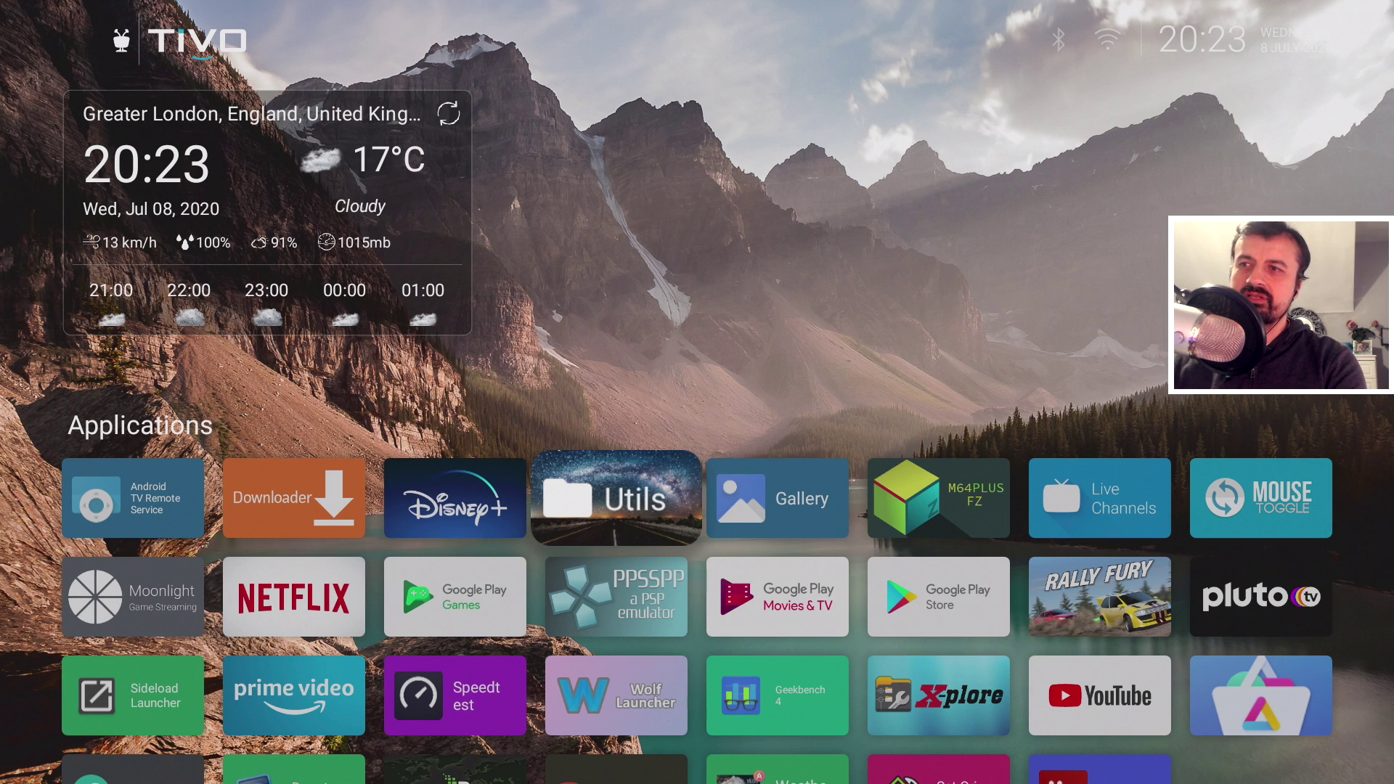
- Look through Wolf Launcher's Applications grid and return to the weather widget above it
{"action": "key", "text": "Down"}
{"action": "key", "text": "Down"}
{"action": "key", "text": "Down"}
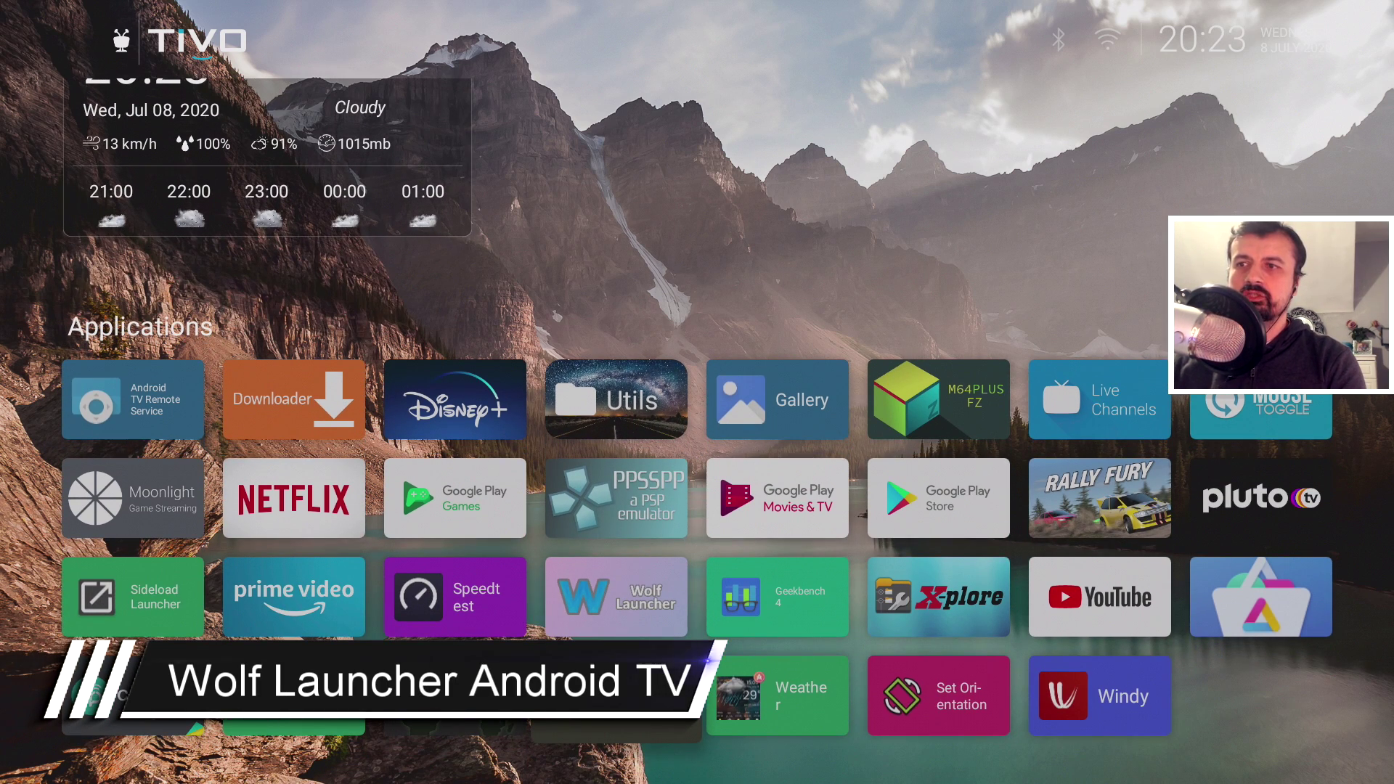
{"action": "key", "text": "Up"}
{"action": "key", "text": "Up"}
{"action": "key", "text": "Up"}
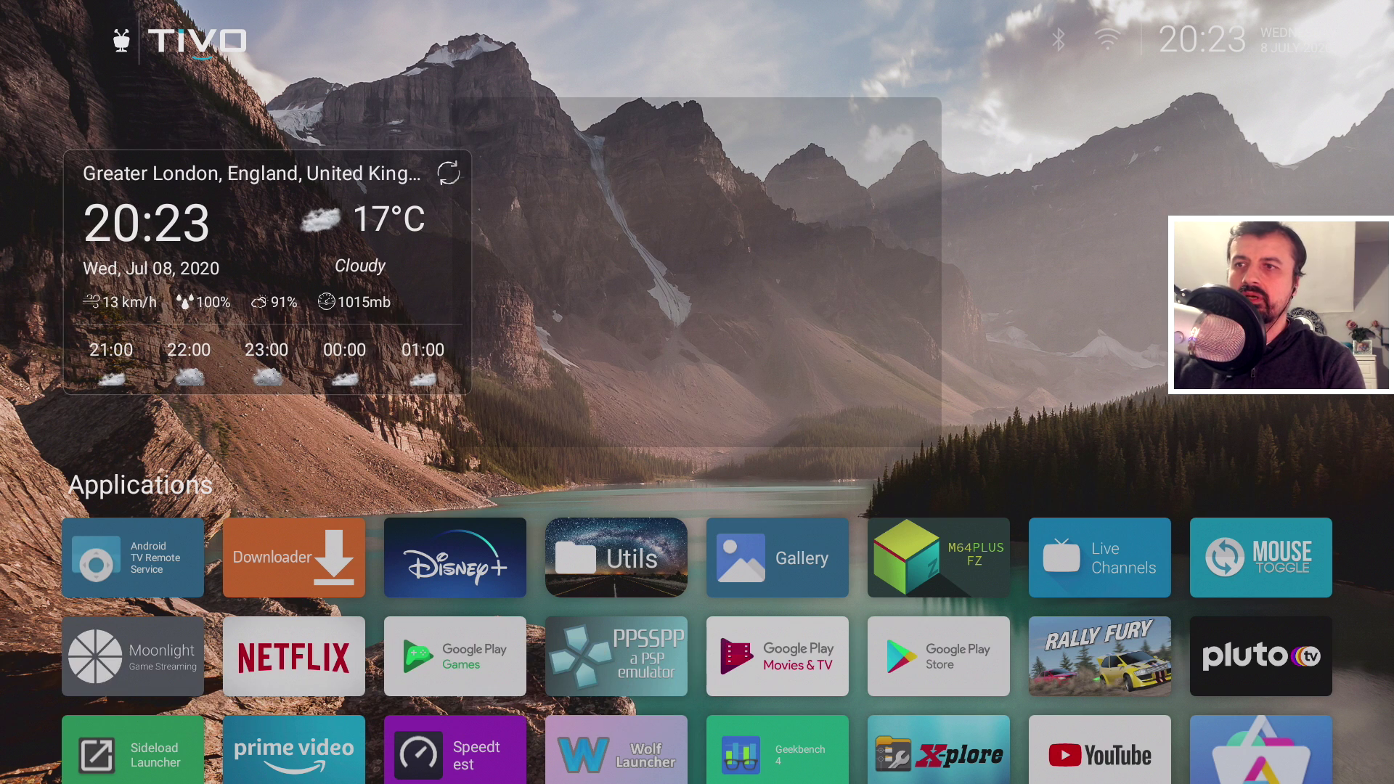
- View the contents of the Utils folder and close it
{"action": "key", "text": "Left"}
{"action": "key", "text": "Right"}
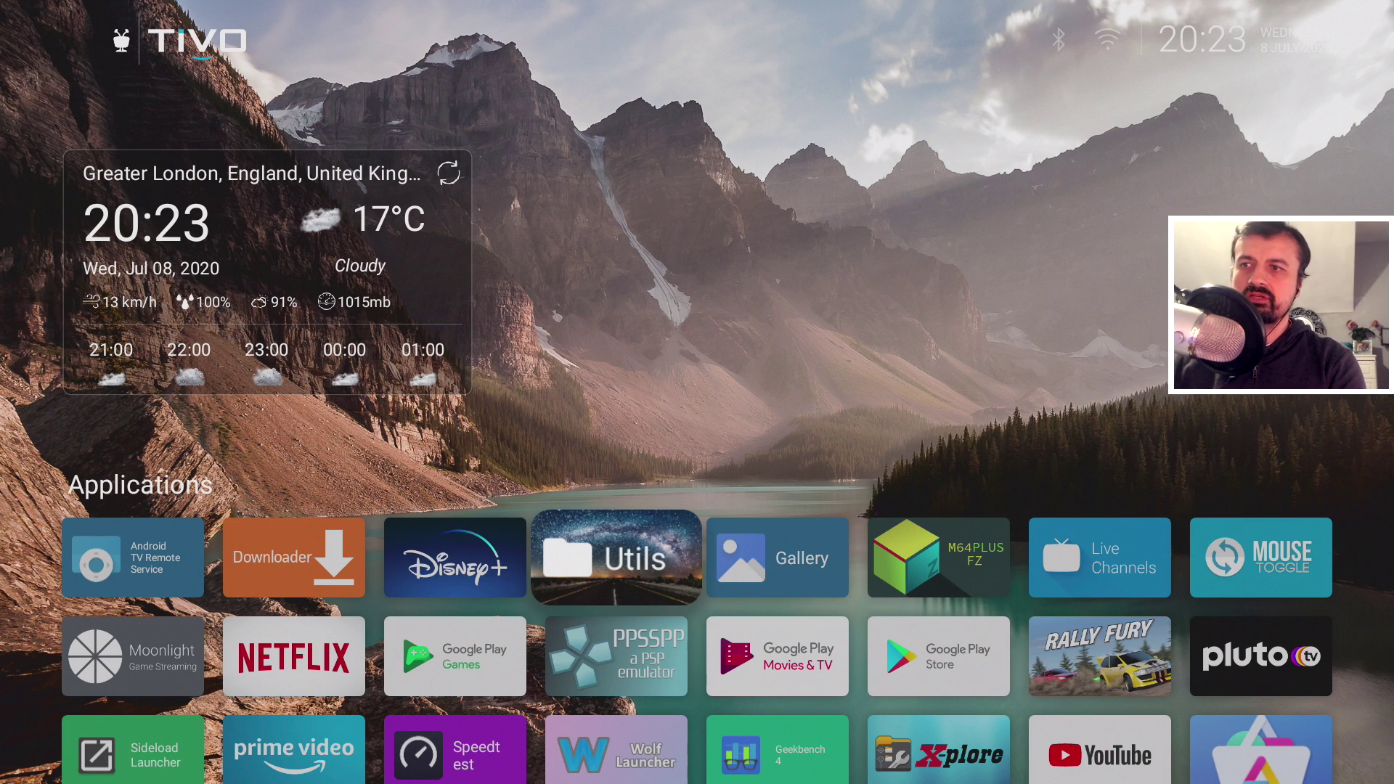
{"action": "key", "text": "Return"}
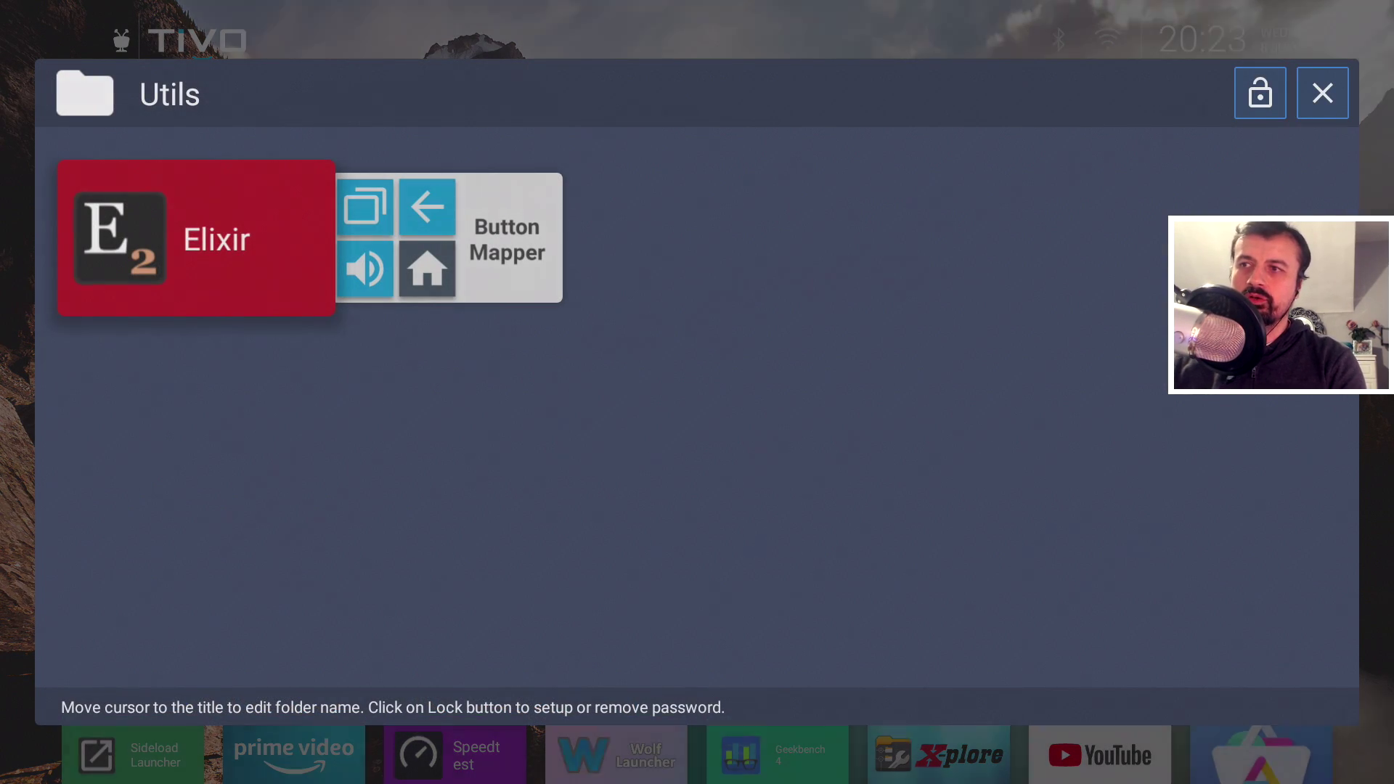
{"action": "key", "text": "Escape"}
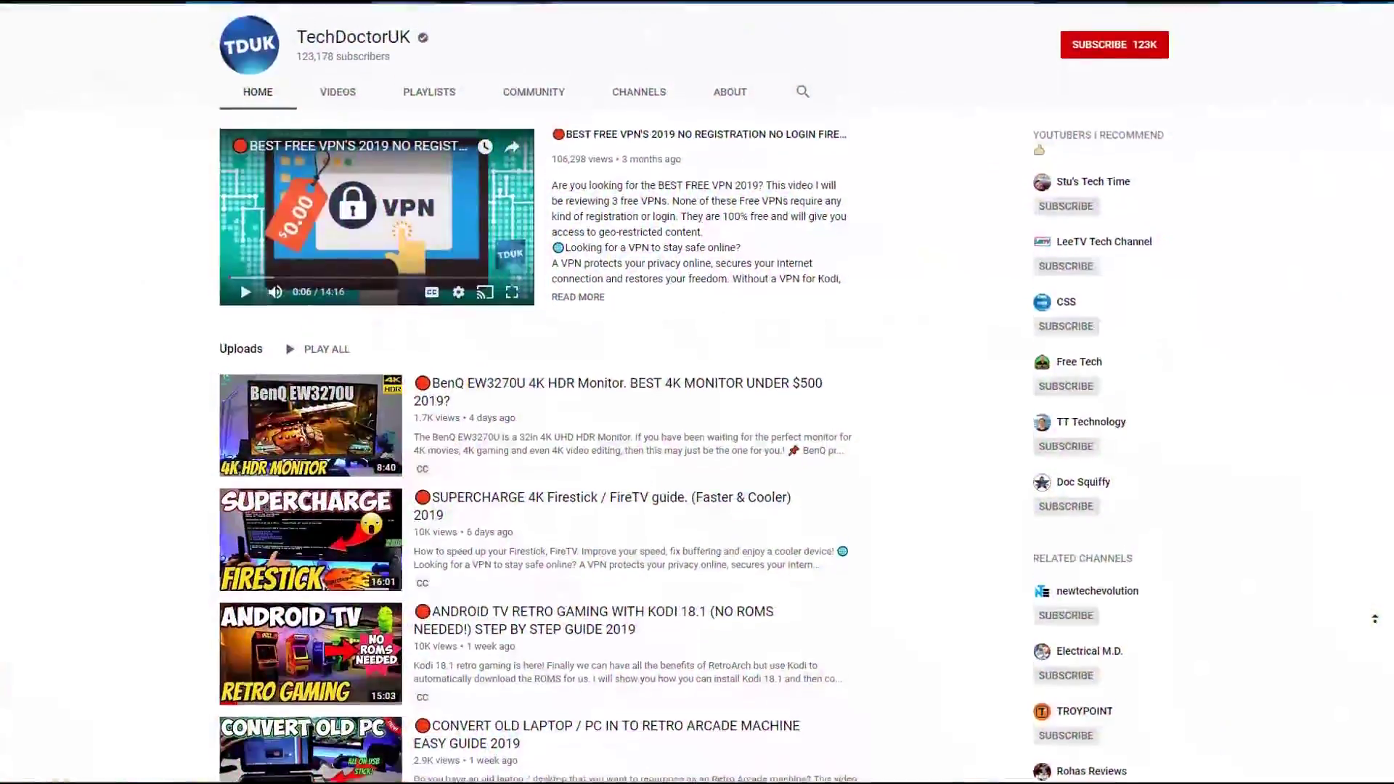
- Subscribe to the TechDoctorUK channel on YouTube and turn on its notifications
{"action": "scroll", "coordinate": [698, 392], "scroll_direction": "up", "scroll_amount": 3}
{"action": "scroll", "coordinate": [697, 392], "scroll_direction": "up", "scroll_amount": 3}
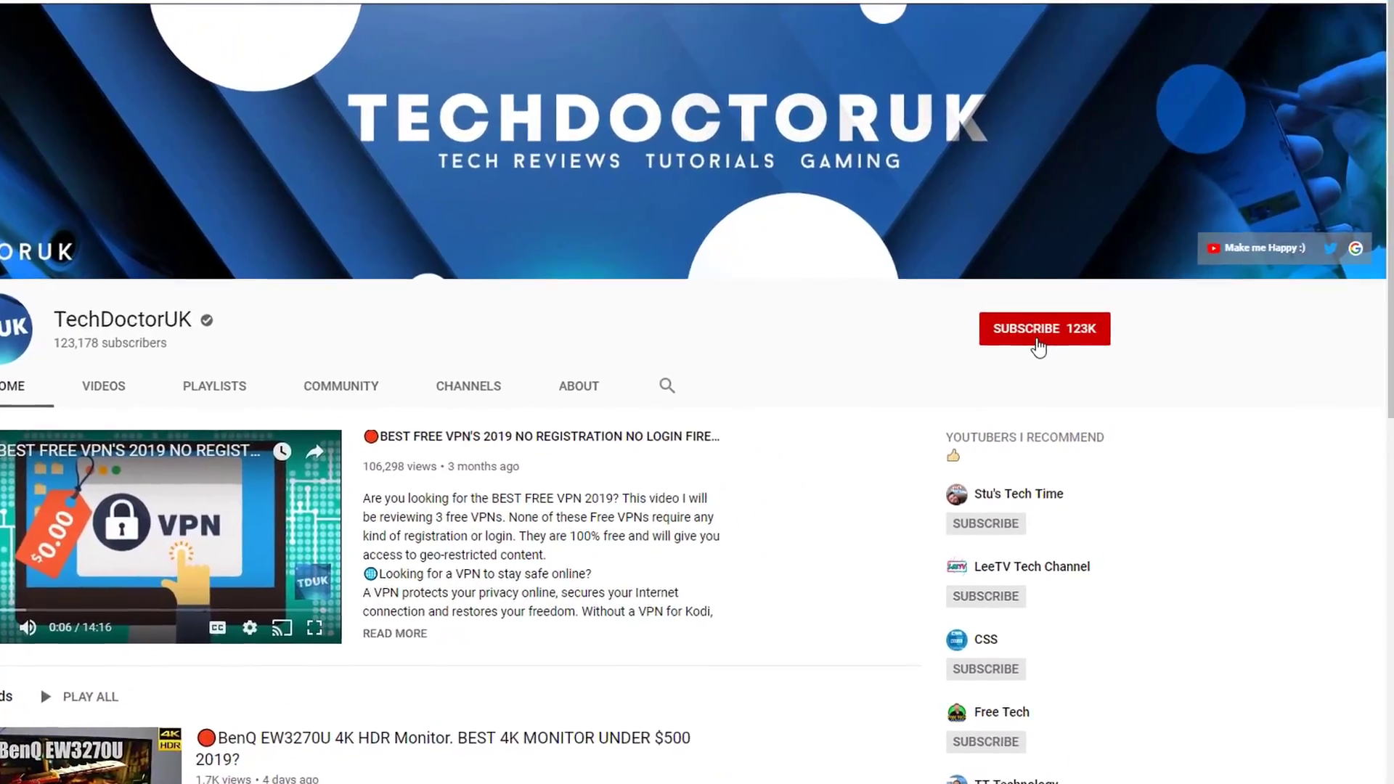
{"action": "left_click", "coordinate": [1072, 301]}
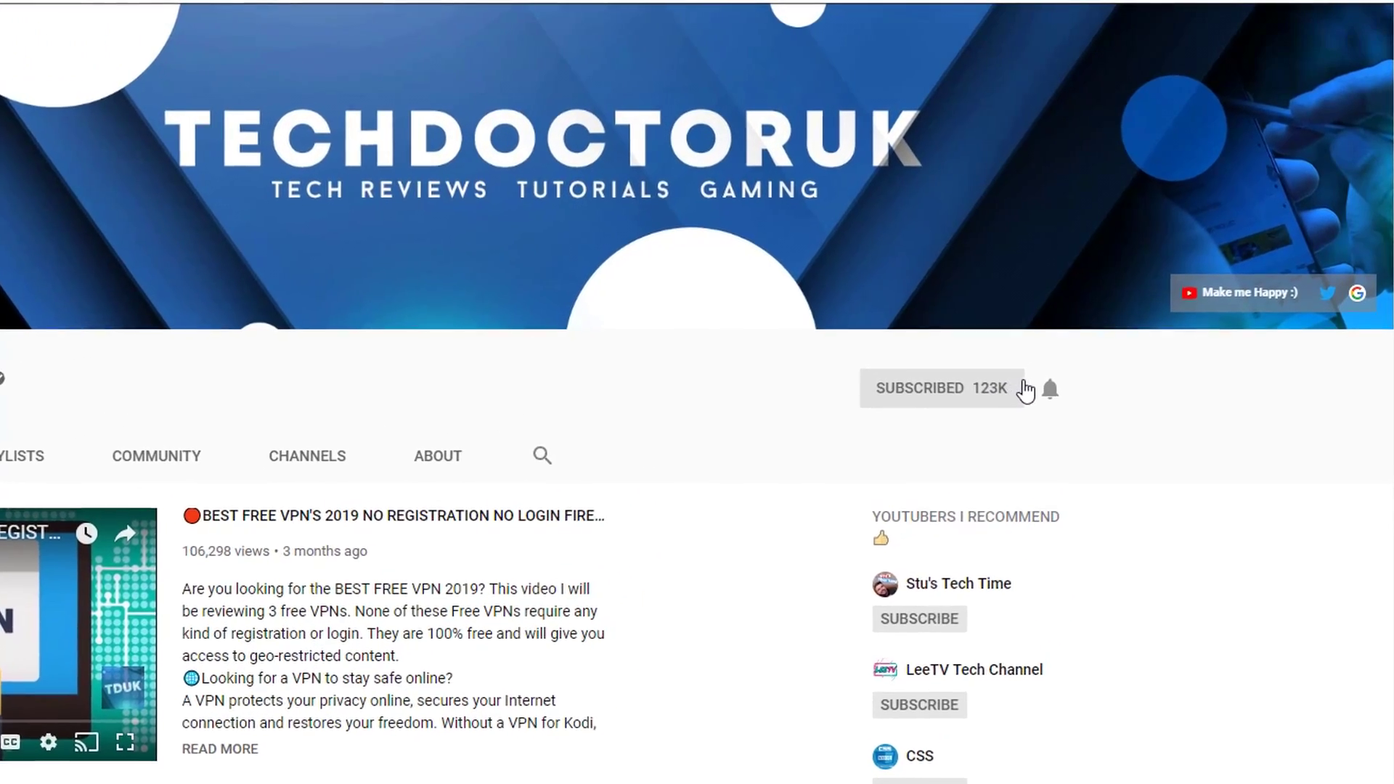
{"action": "left_click", "coordinate": [1065, 370]}
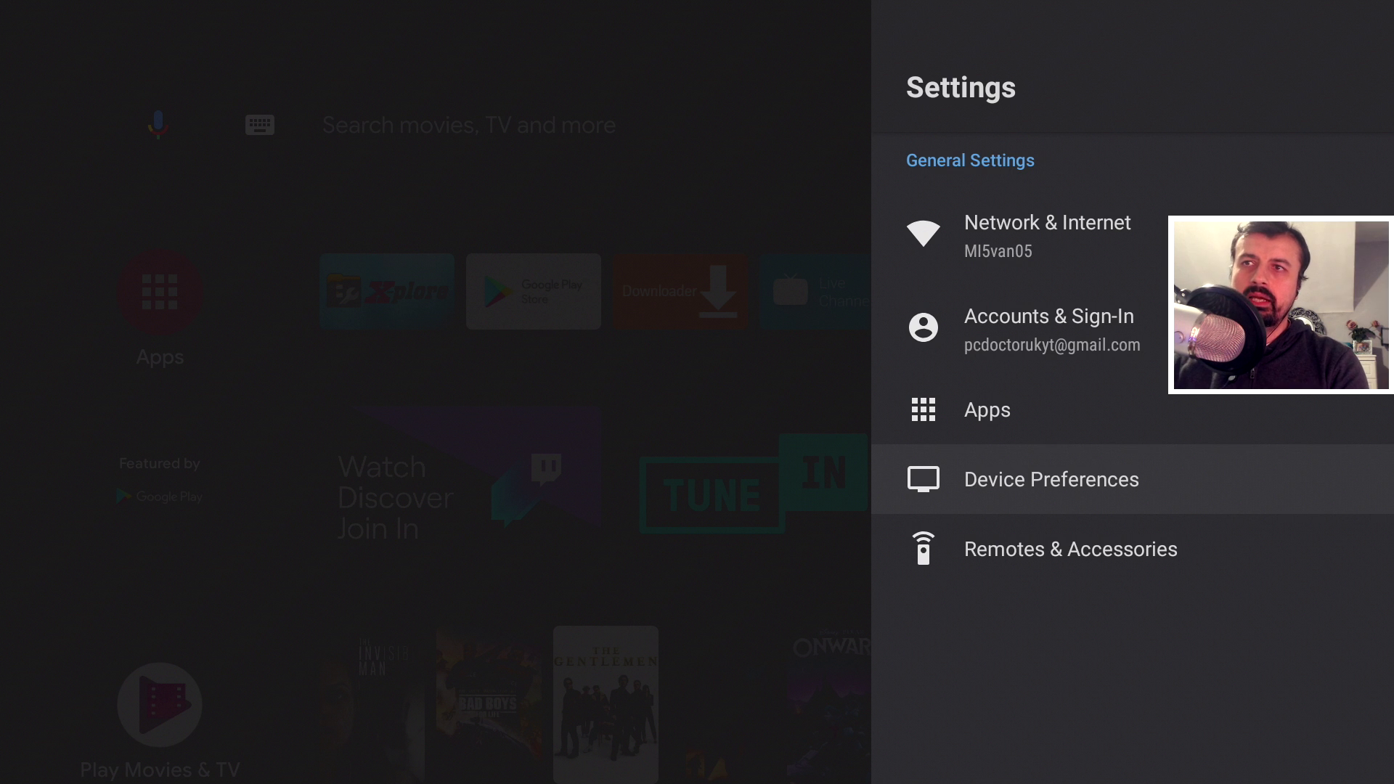
- Activate the Build entry repeatedly in the device's About information to unlock developer mode
{"action": "key", "text": "Return"}
{"action": "key", "text": "Return"}
{"action": "key", "text": "Down"}
{"action": "key", "text": "Down"}
{"action": "key", "text": "Down"}
{"action": "key", "text": "Down"}
{"action": "key", "text": "Down"}
{"action": "key", "text": "Down"}
{"action": "key", "text": "Down"}
{"action": "key", "text": "Down"}
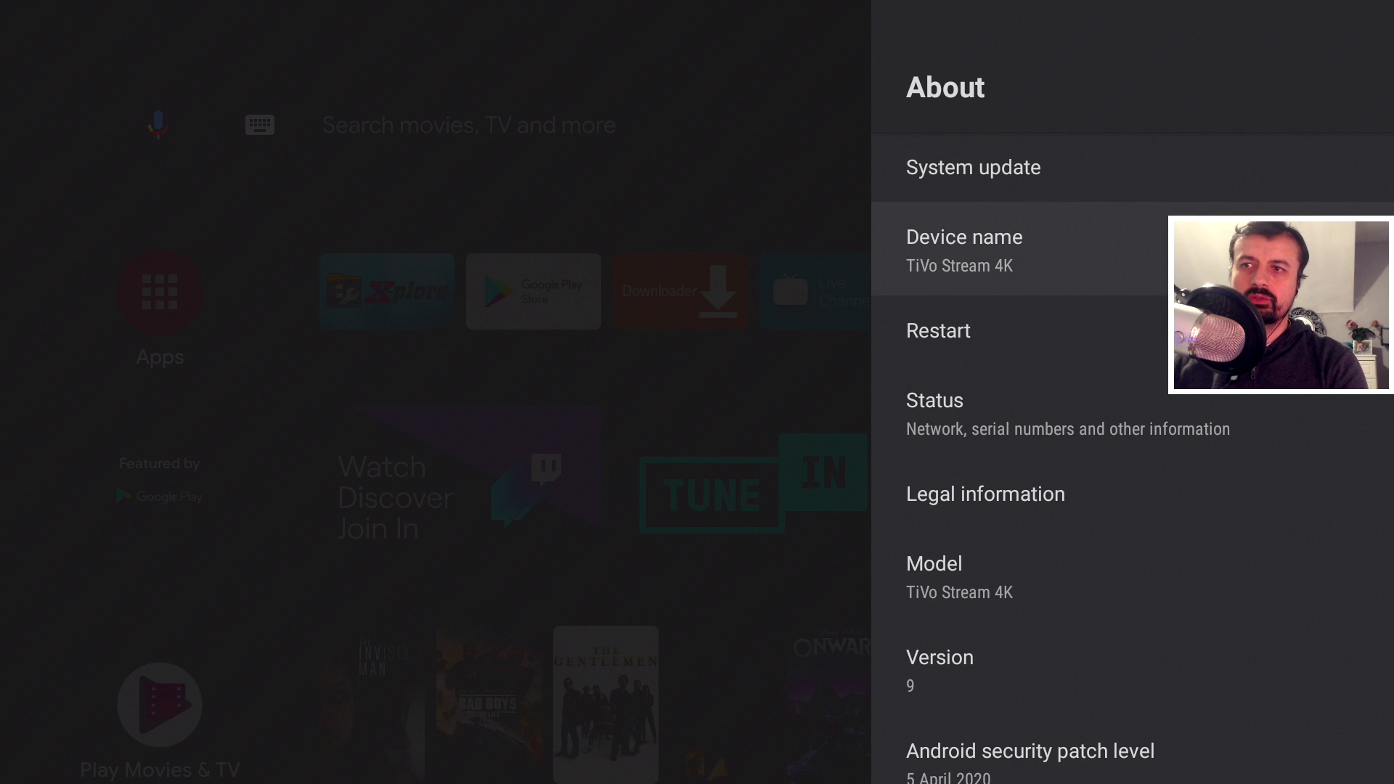
{"action": "key", "text": "Down"}
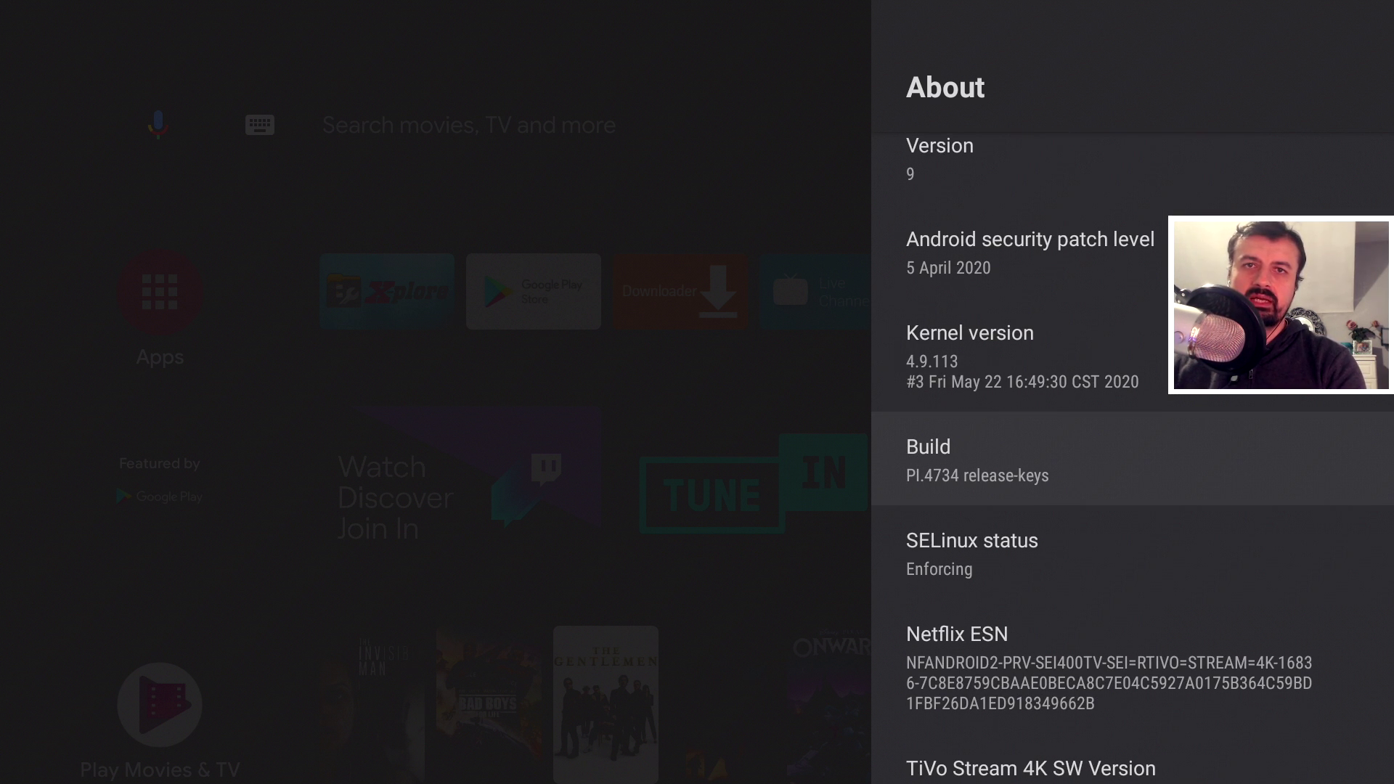
{"action": "key", "text": "Return"}
{"action": "key", "text": "Return"}
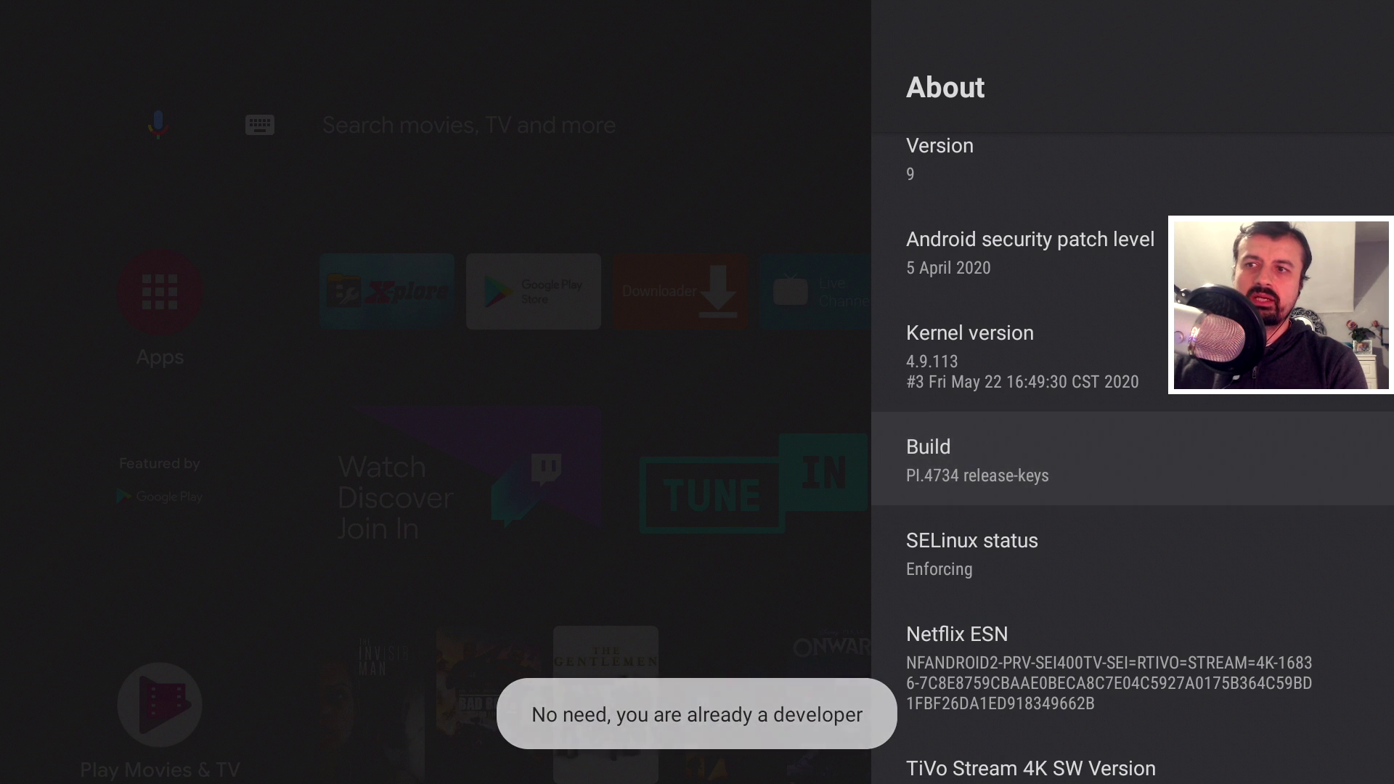
{"action": "key", "text": "Return"}
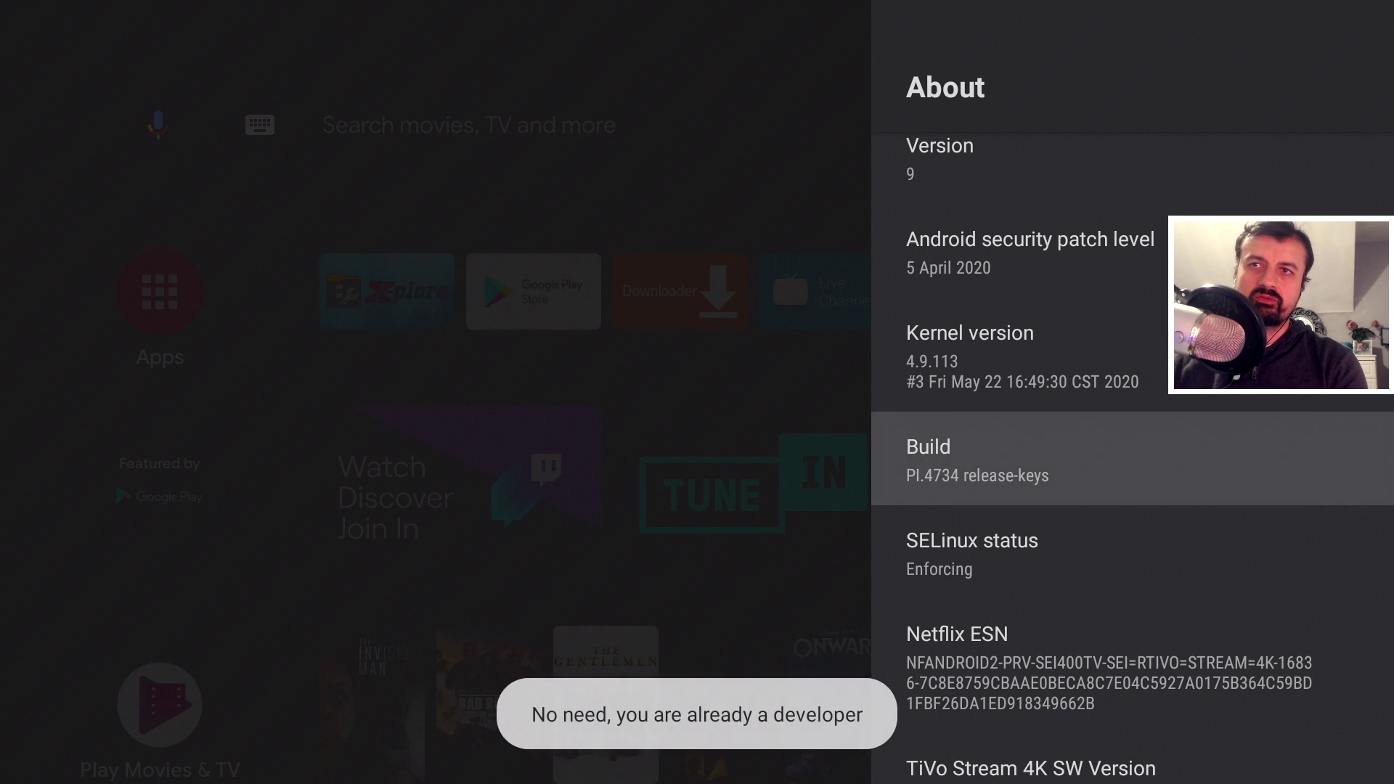
{"action": "key", "text": "Return"}
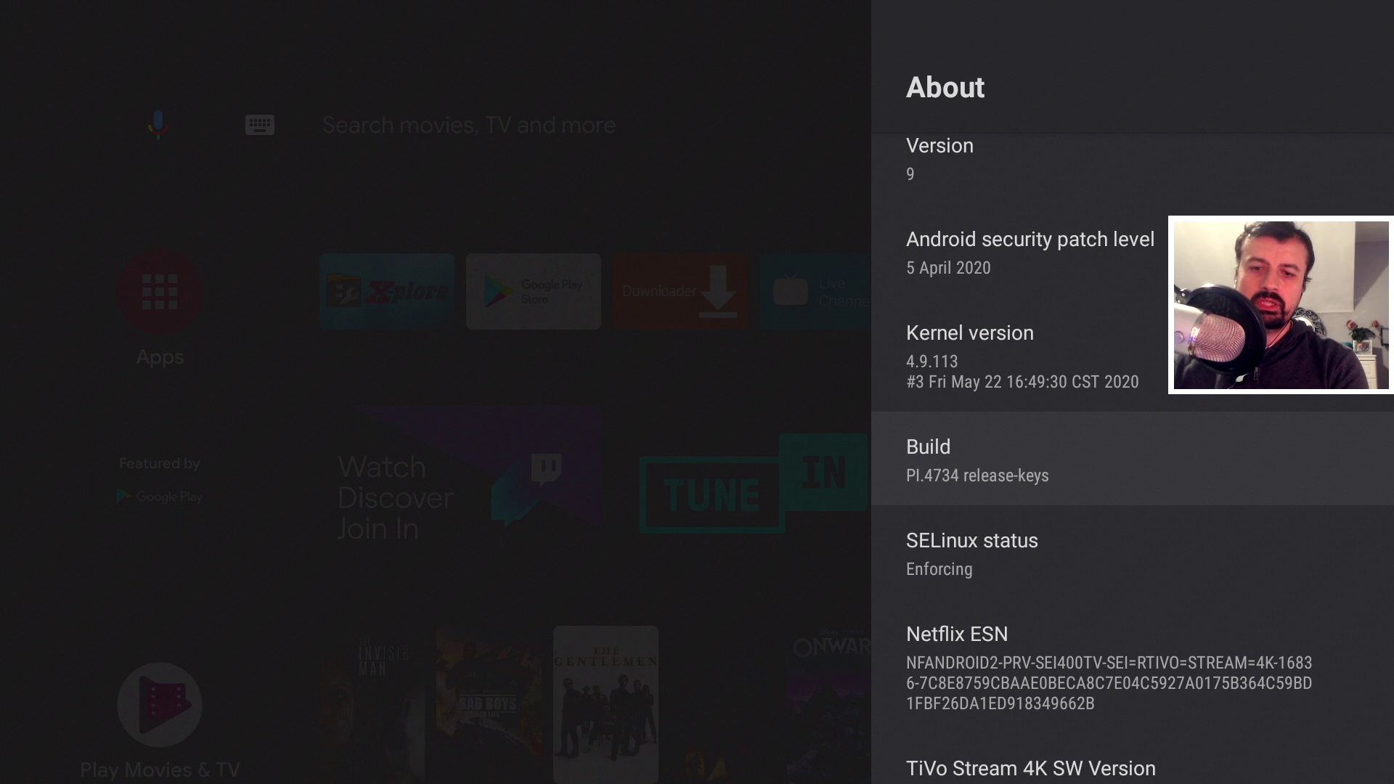
- Return from About to the device preferences and open the developer options
{"action": "key", "text": "Escape"}
{"action": "key", "text": "Down"}
{"action": "key", "text": "Down"}
{"action": "key", "text": "Down"}
{"action": "key", "text": "Down"}
{"action": "key", "text": "Down"}
{"action": "key", "text": "Down"}
{"action": "key", "text": "Down"}
{"action": "key", "text": "Down"}
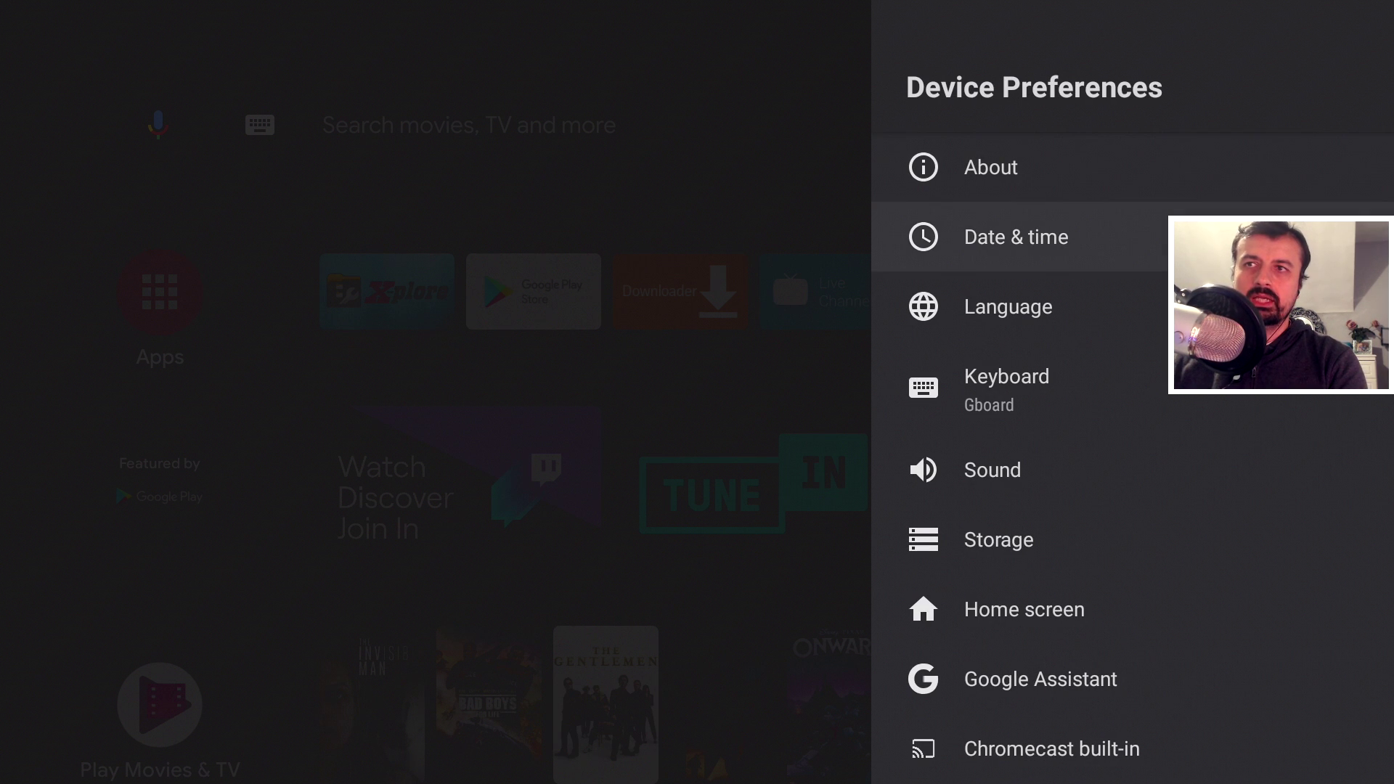
{"action": "key", "text": "Down"}
{"action": "key", "text": "Down"}
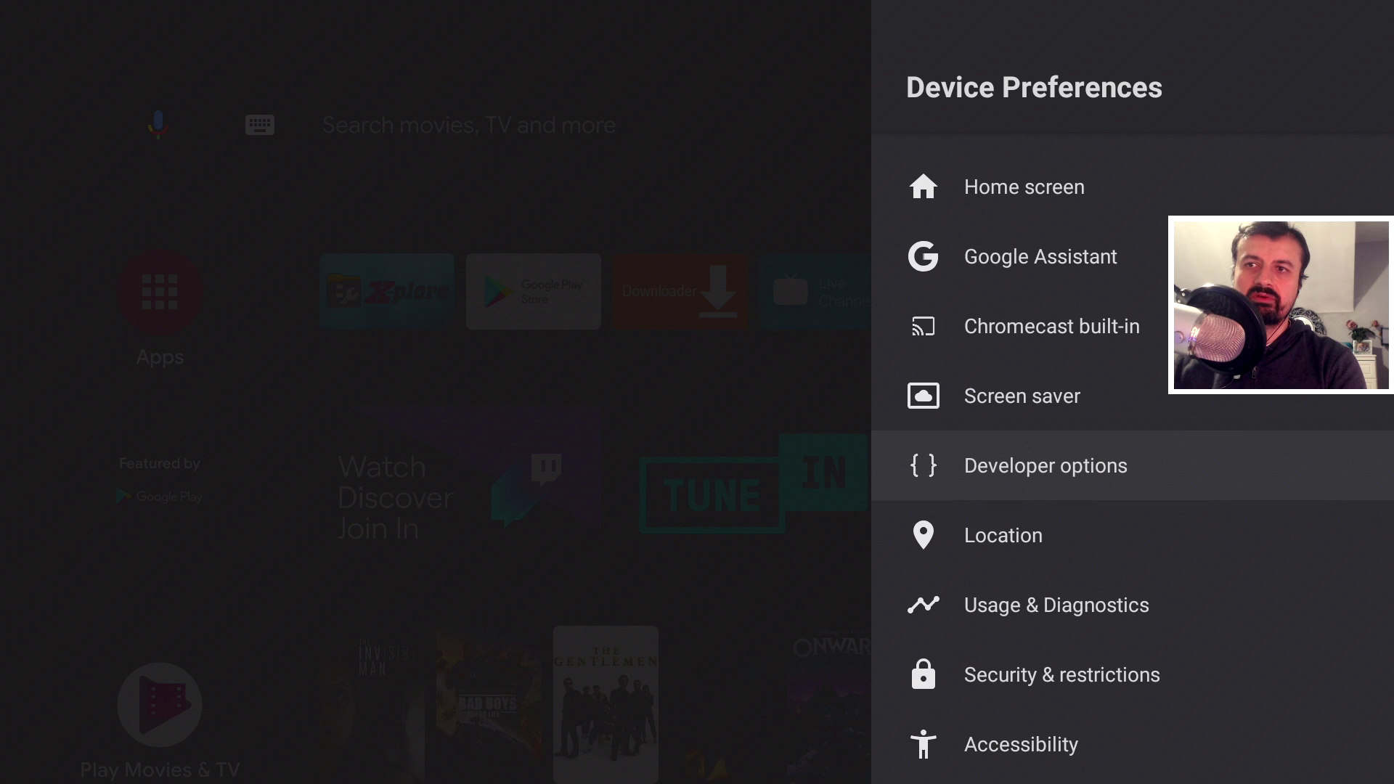
{"action": "key", "text": "Return"}
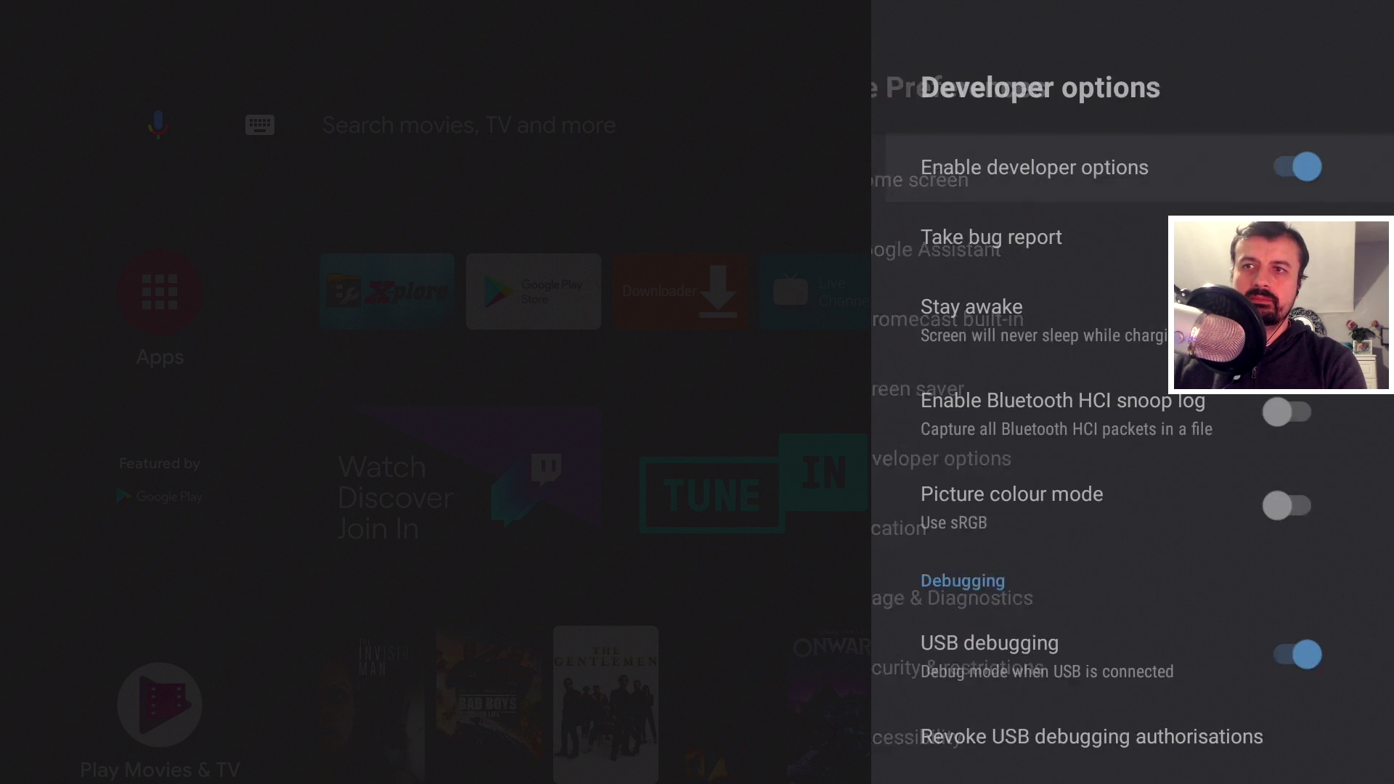
- Check the USB debugging setting in the developer options
{"action": "key", "text": "Down"}
{"action": "key", "text": "Down"}
{"action": "key", "text": "Down"}
{"action": "key", "text": "Down"}
{"action": "key", "text": "Down"}
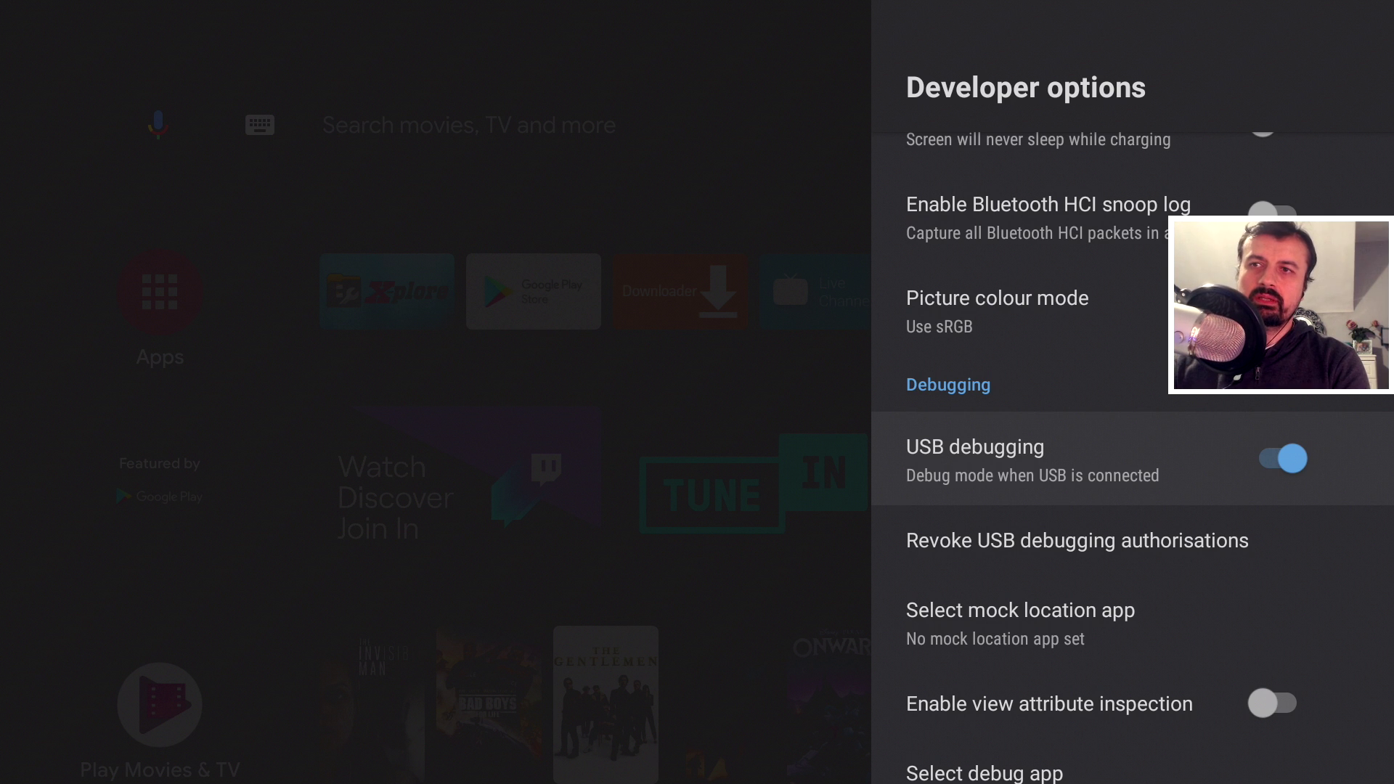
- Leave the settings for the home screen and switch to the Downloader app
{"action": "key", "text": "Home"}
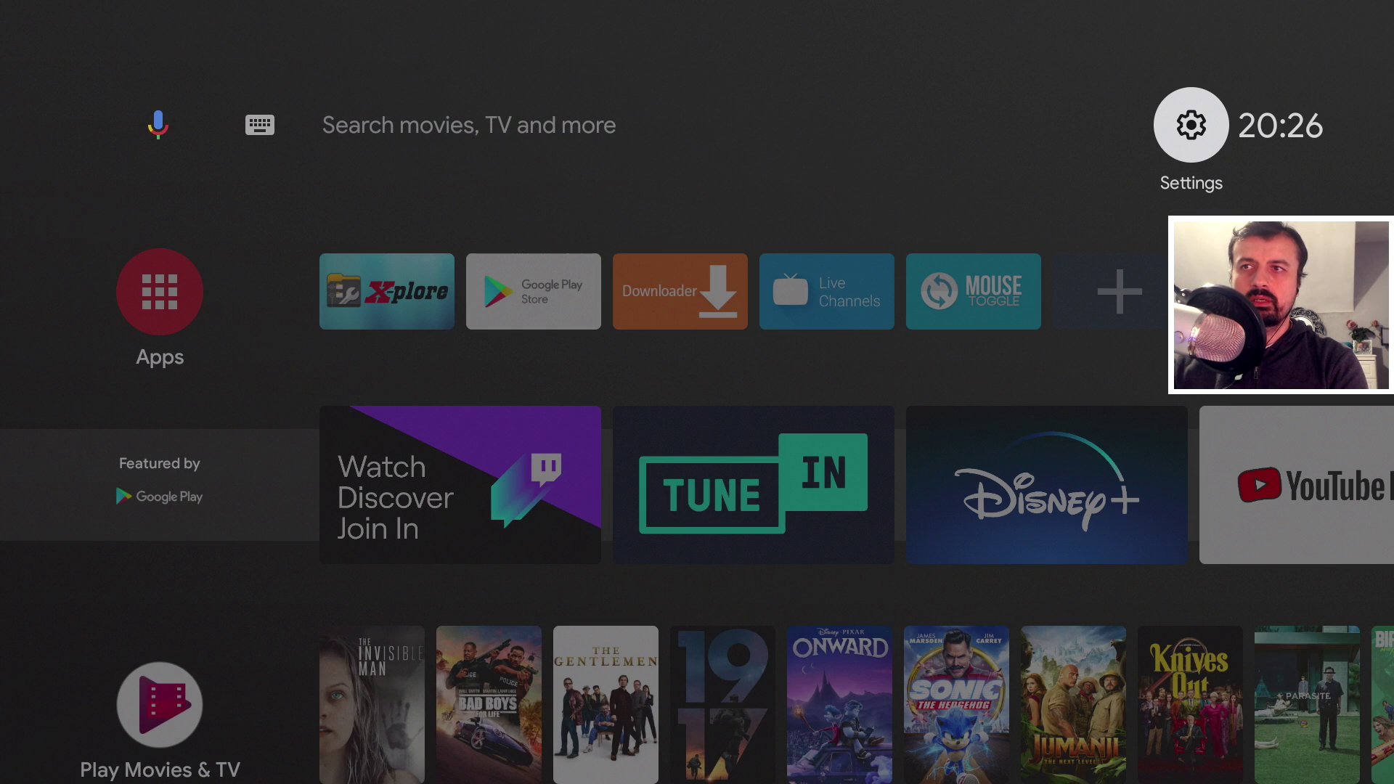
{"action": "key", "text": "Down"}
{"action": "key", "text": "Left"}
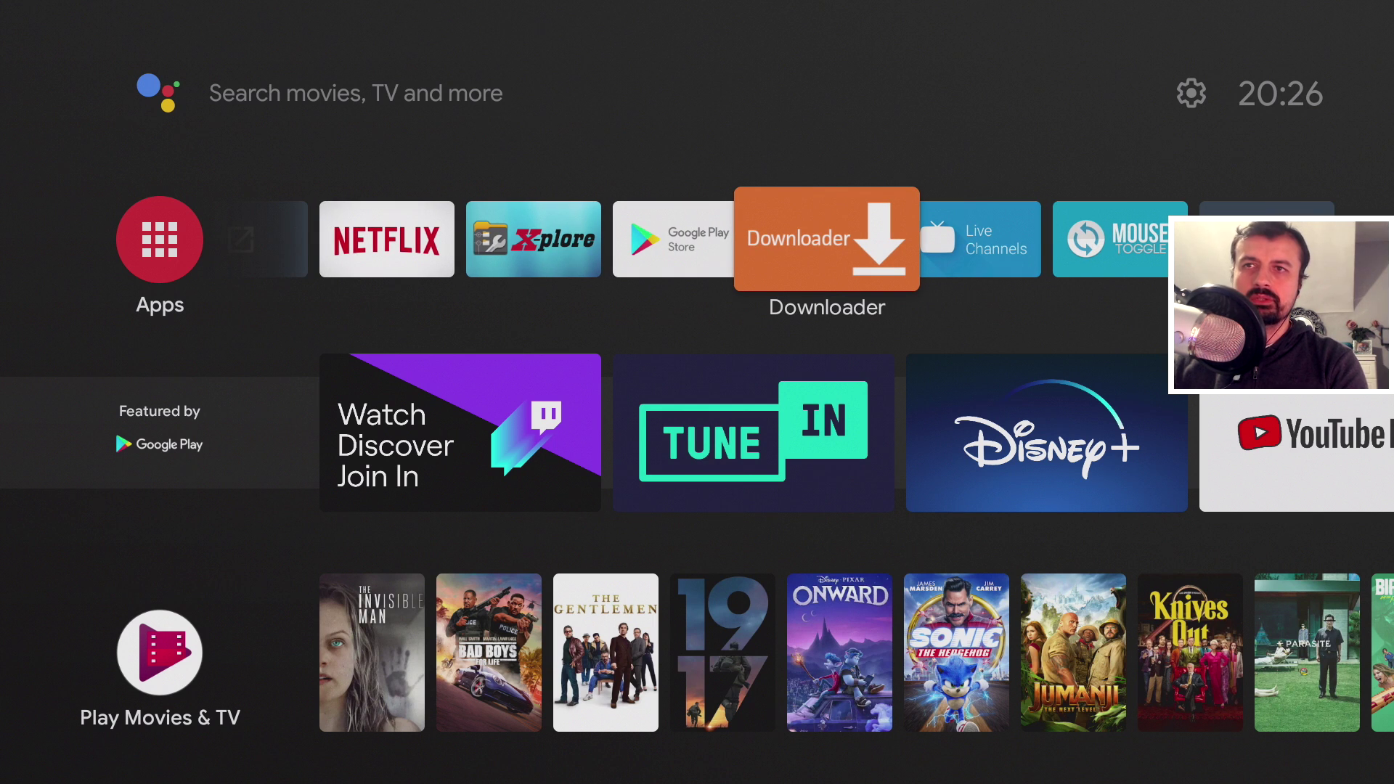
{"action": "key", "text": "Return"}
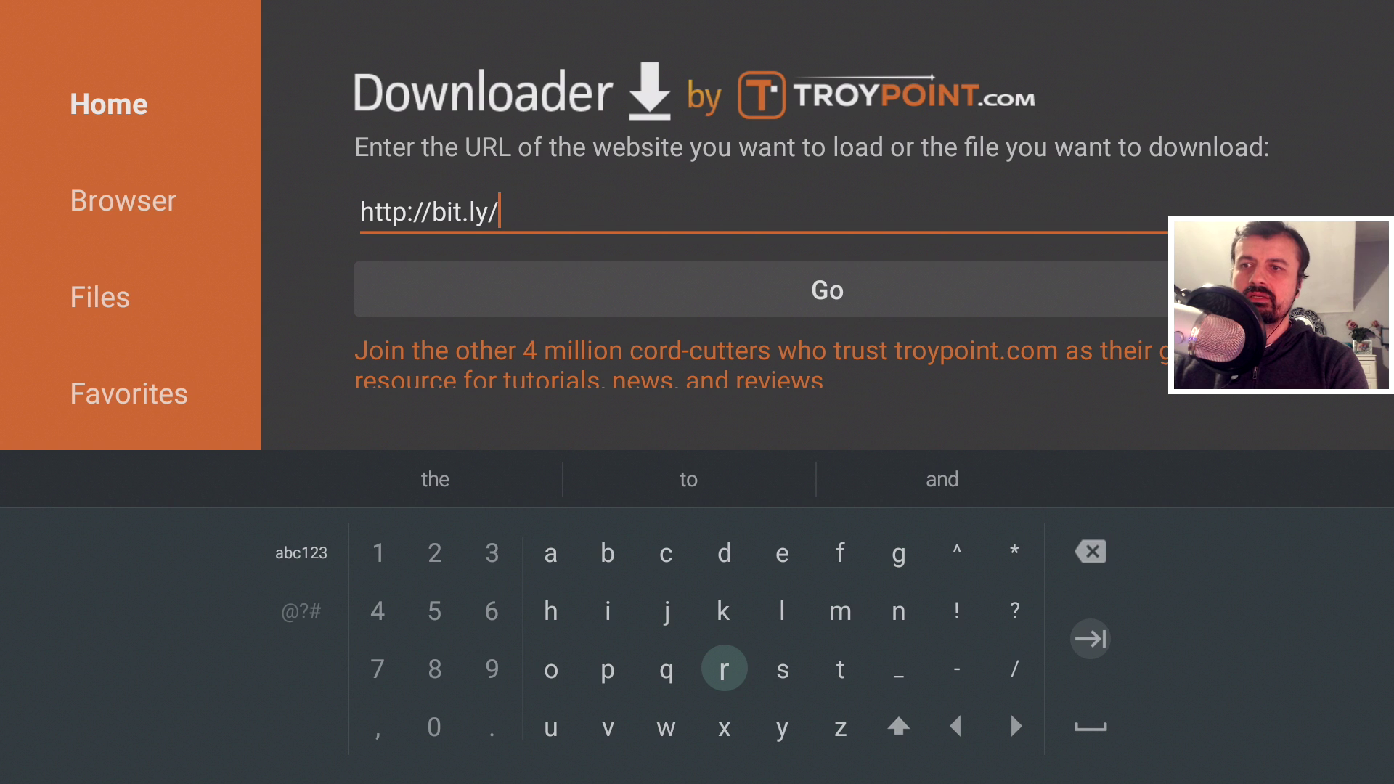
{"action": "key", "text": "Right"}
{"action": "key", "text": "Right"}
{"action": "type", "text": "t"}
{"action": "key", "text": "Left"}
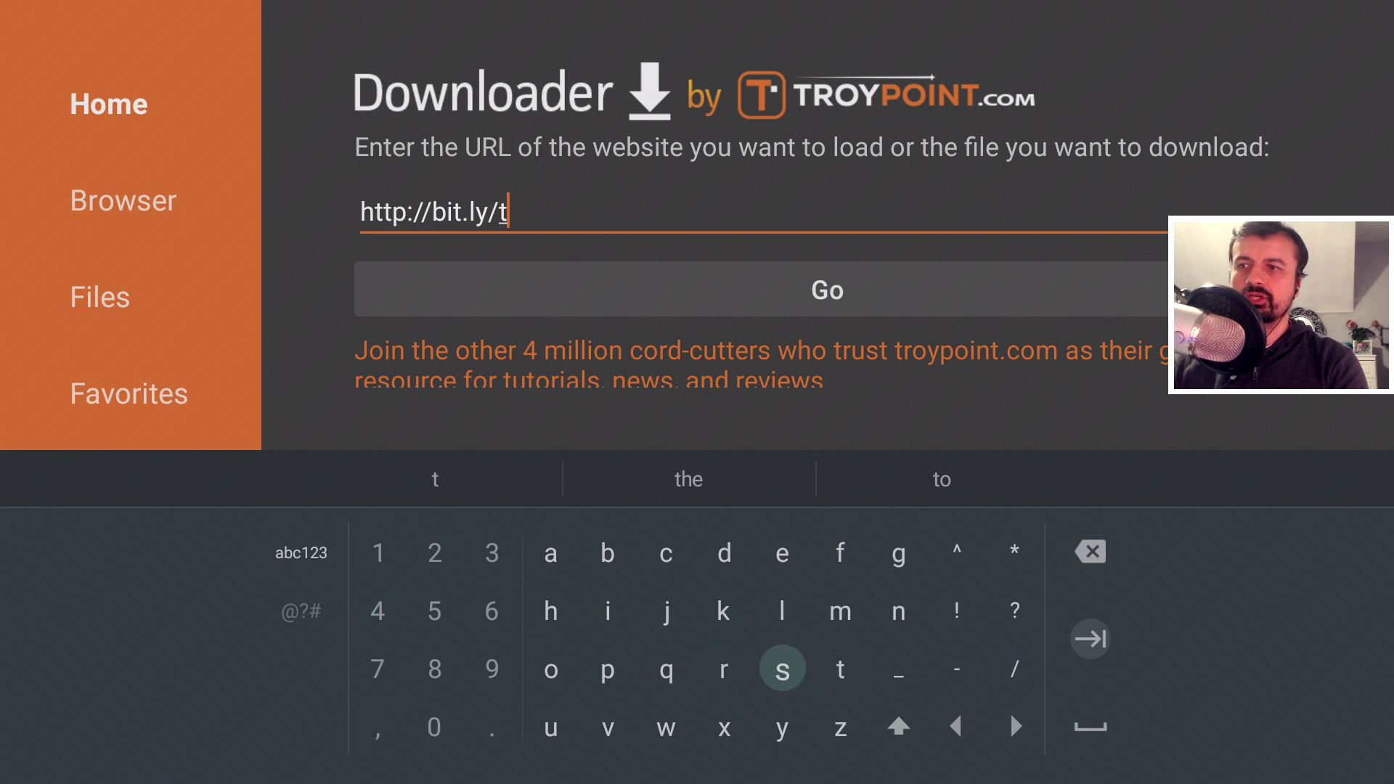
{"action": "key", "text": "Left"}
{"action": "key", "text": "Left"}
{"action": "key", "text": "Right"}
{"action": "key", "text": "Right"}
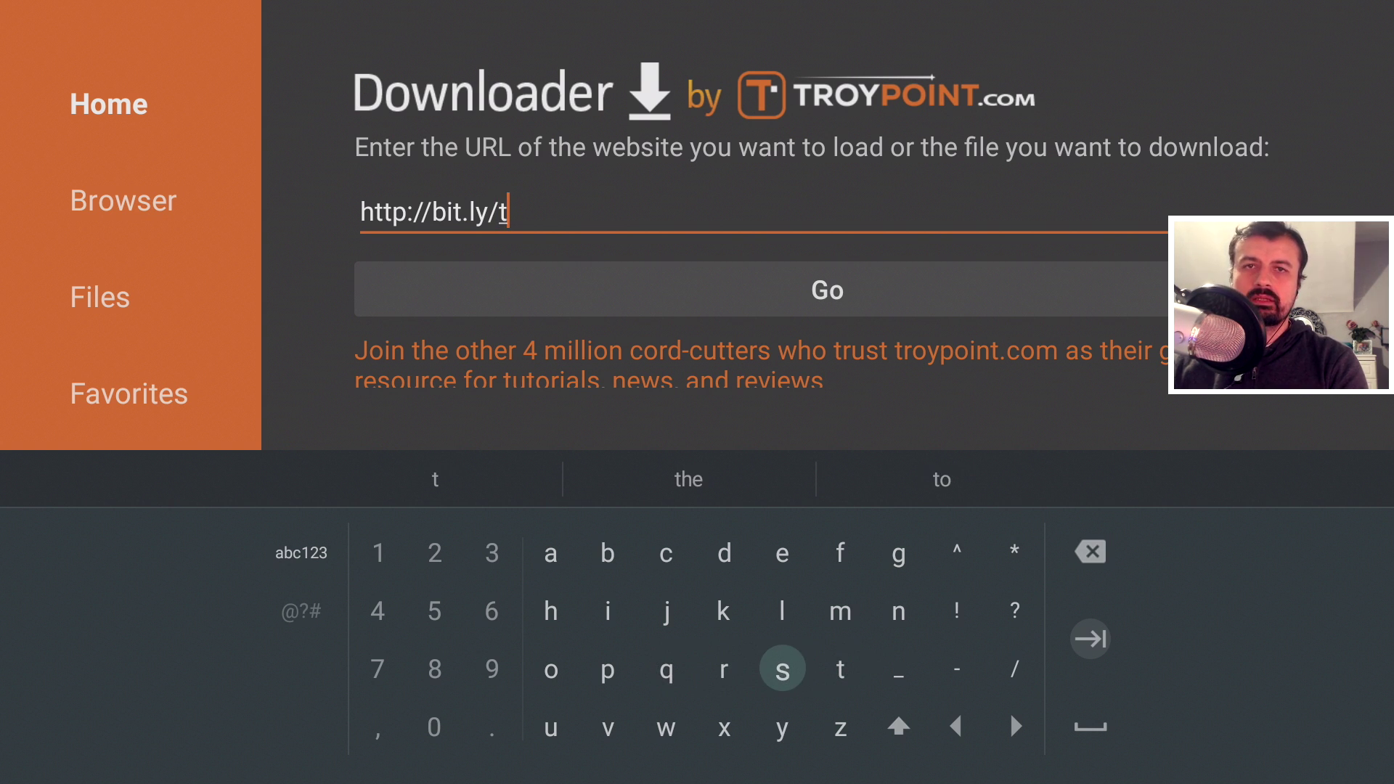
{"action": "key", "text": "Up"}
{"action": "key", "text": "Left"}
{"action": "key", "text": "Left"}
{"action": "key", "text": "Down"}
{"action": "key", "text": "Up"}
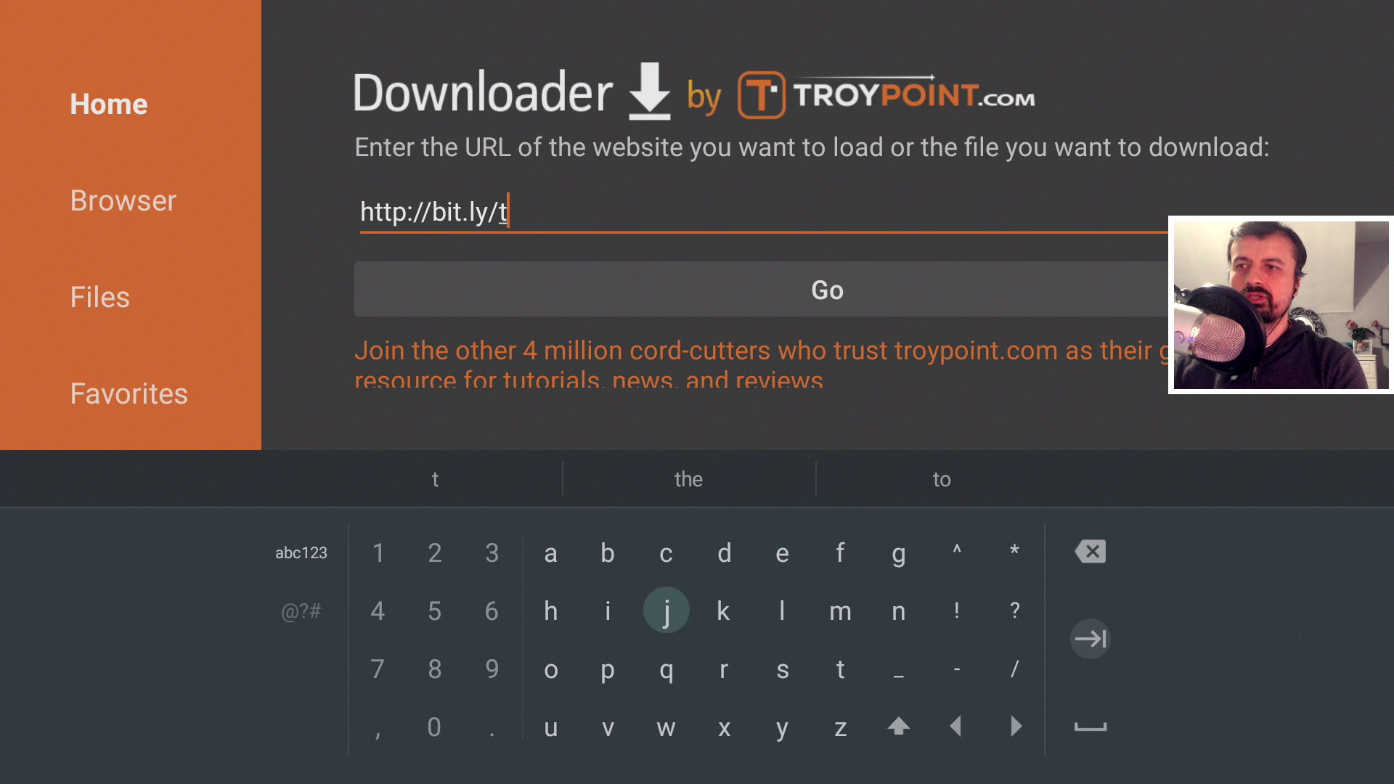
{"action": "key", "text": "Up"}
{"action": "key", "text": "Right"}
{"action": "type", "text": "d"}
{"action": "key", "text": "Down"}
{"action": "key", "text": "Down"}
{"action": "key", "text": "Down"}
{"action": "key", "text": "Left"}
{"action": "key", "text": "Left"}
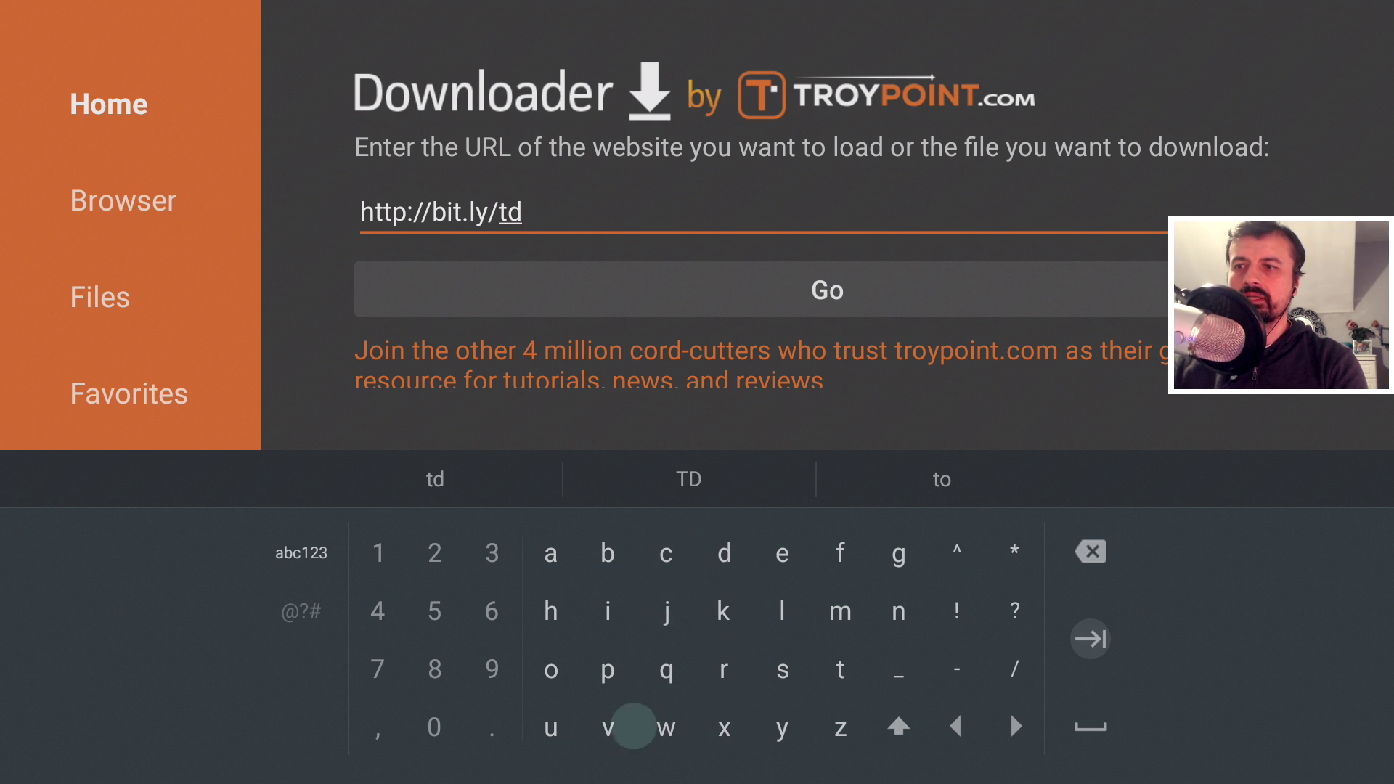
{"action": "type", "text": "uk201"}
{"action": "type", "text": "9"}
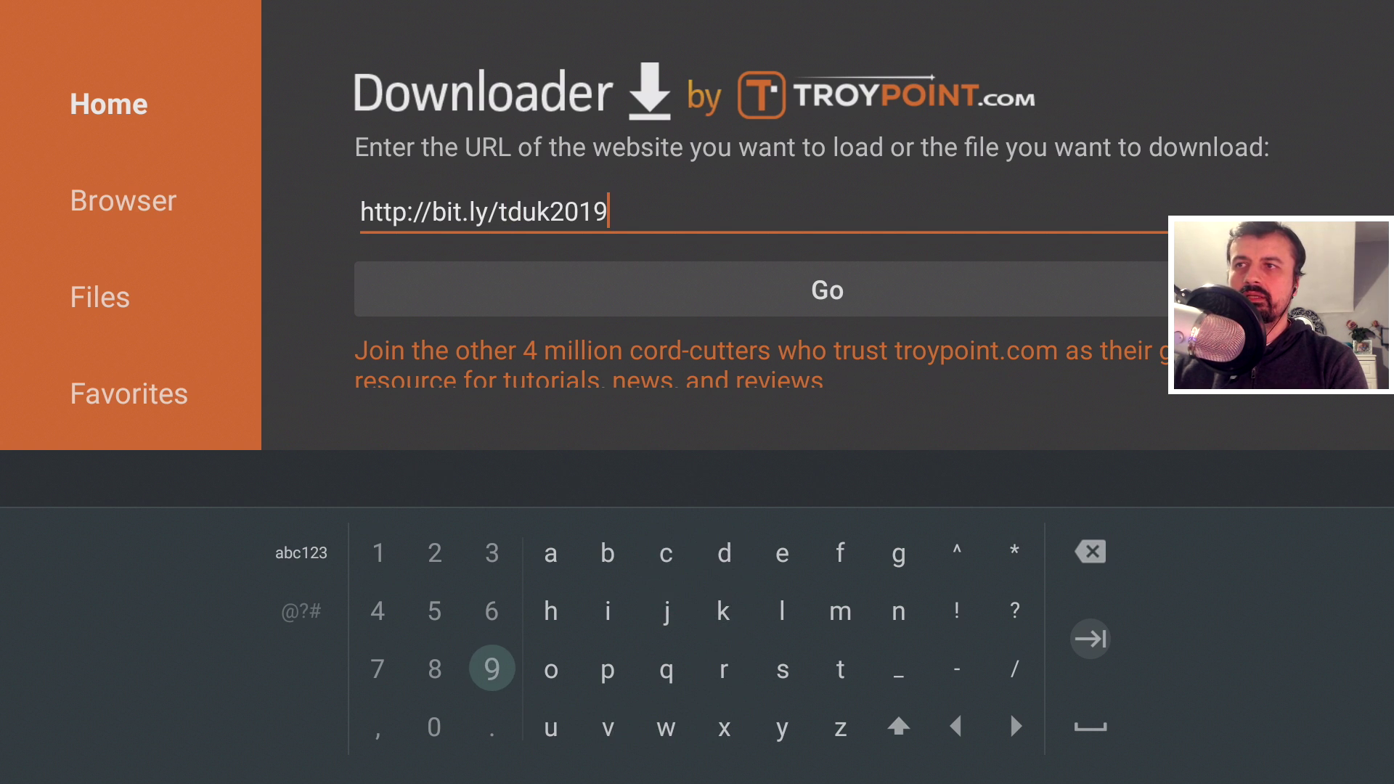
{"action": "key", "text": "Tab"}
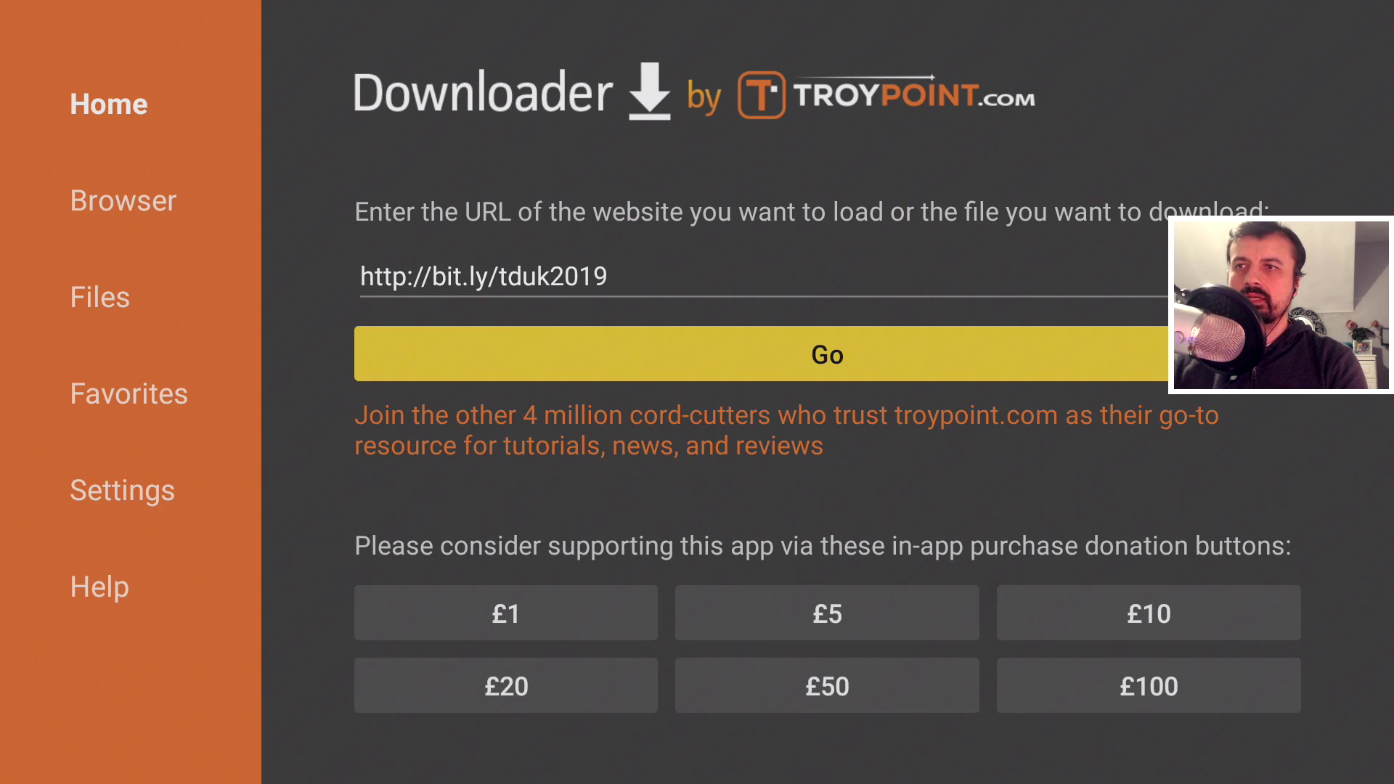
{"action": "key", "text": "Return"}
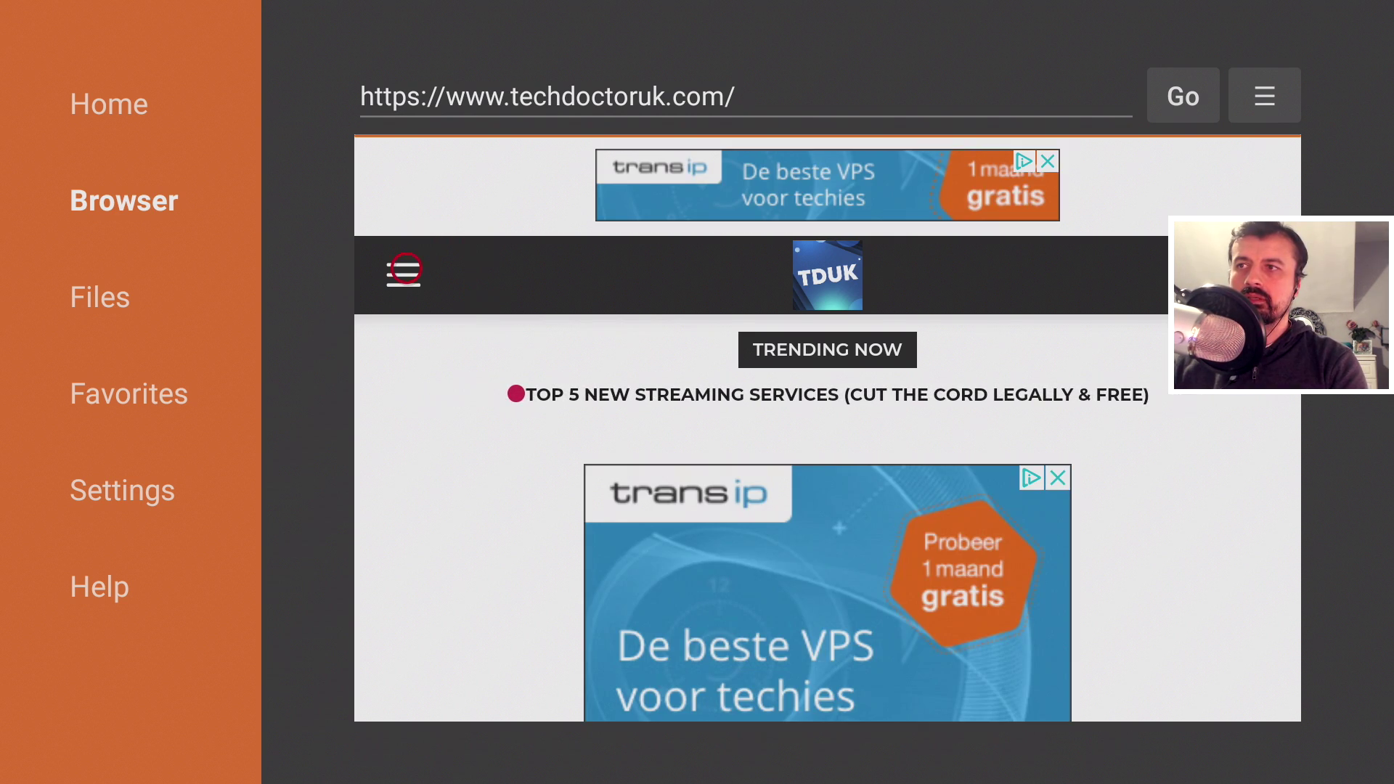
- Open the tutorial "Use Wolf Launcher on Tivo Stream 4K (1-Click)" from the website's Tutorials section
{"action": "left_click", "coordinate": [406, 269]}
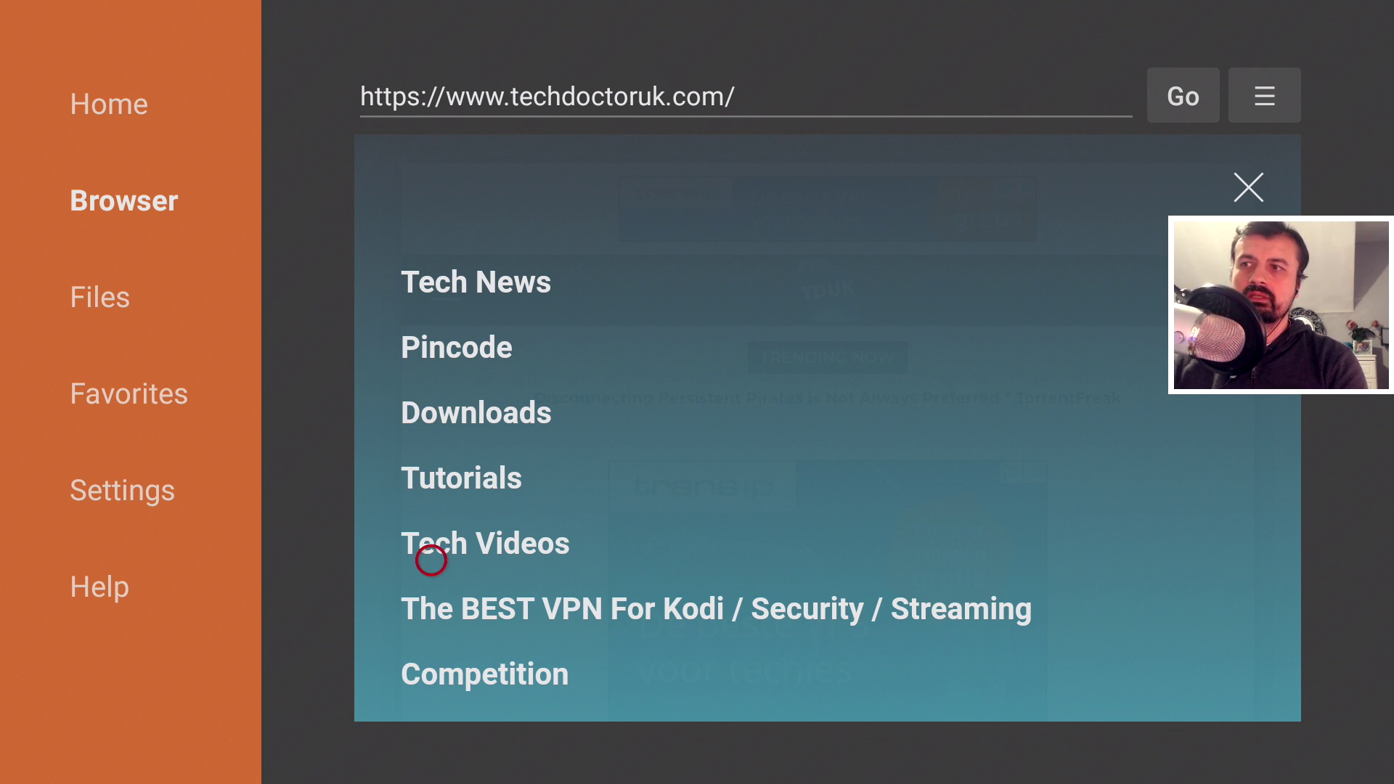
{"action": "left_click", "coordinate": [431, 487]}
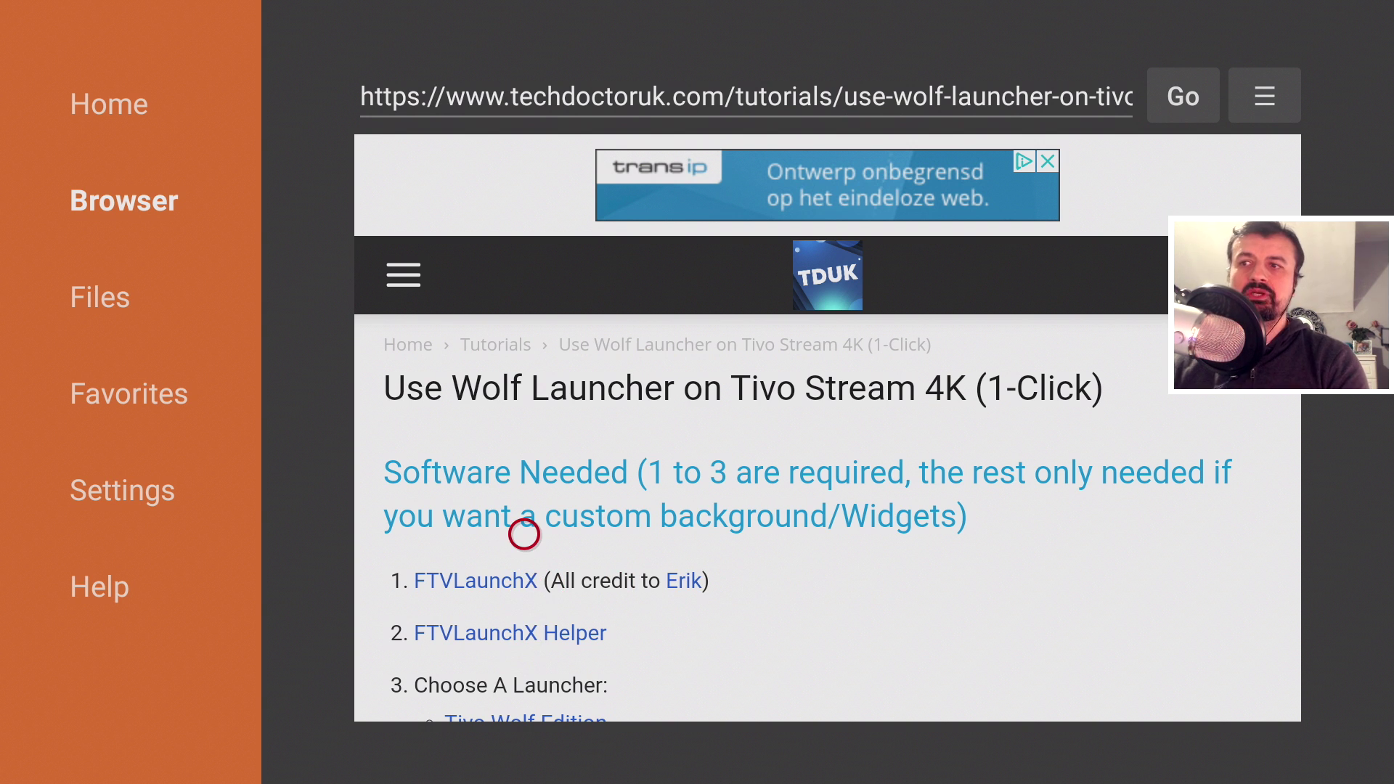
- Download and install FTVLaunchX from the tutorial's software list, and return to the tutorial page
{"action": "scroll", "coordinate": [523, 691], "scroll_direction": "down", "scroll_amount": 1}
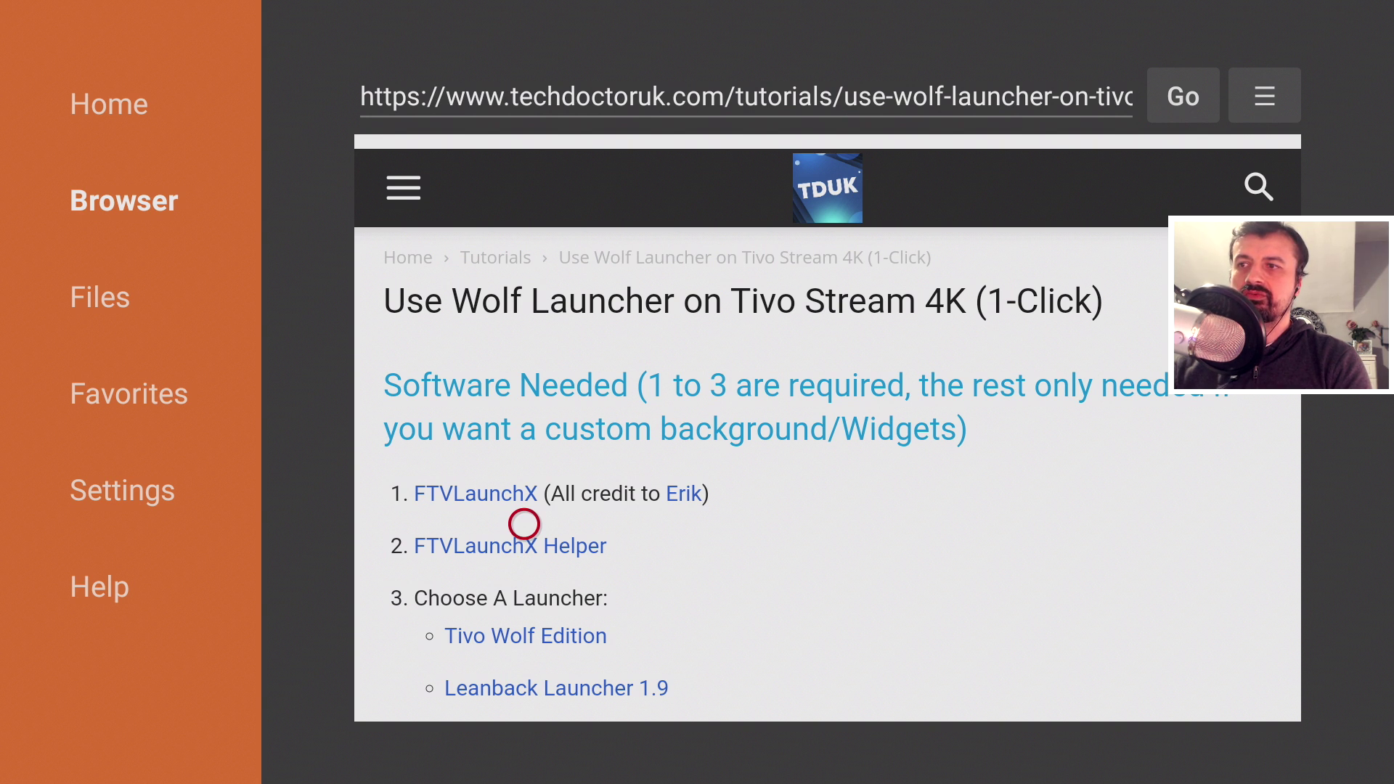
{"action": "left_click", "coordinate": [476, 499]}
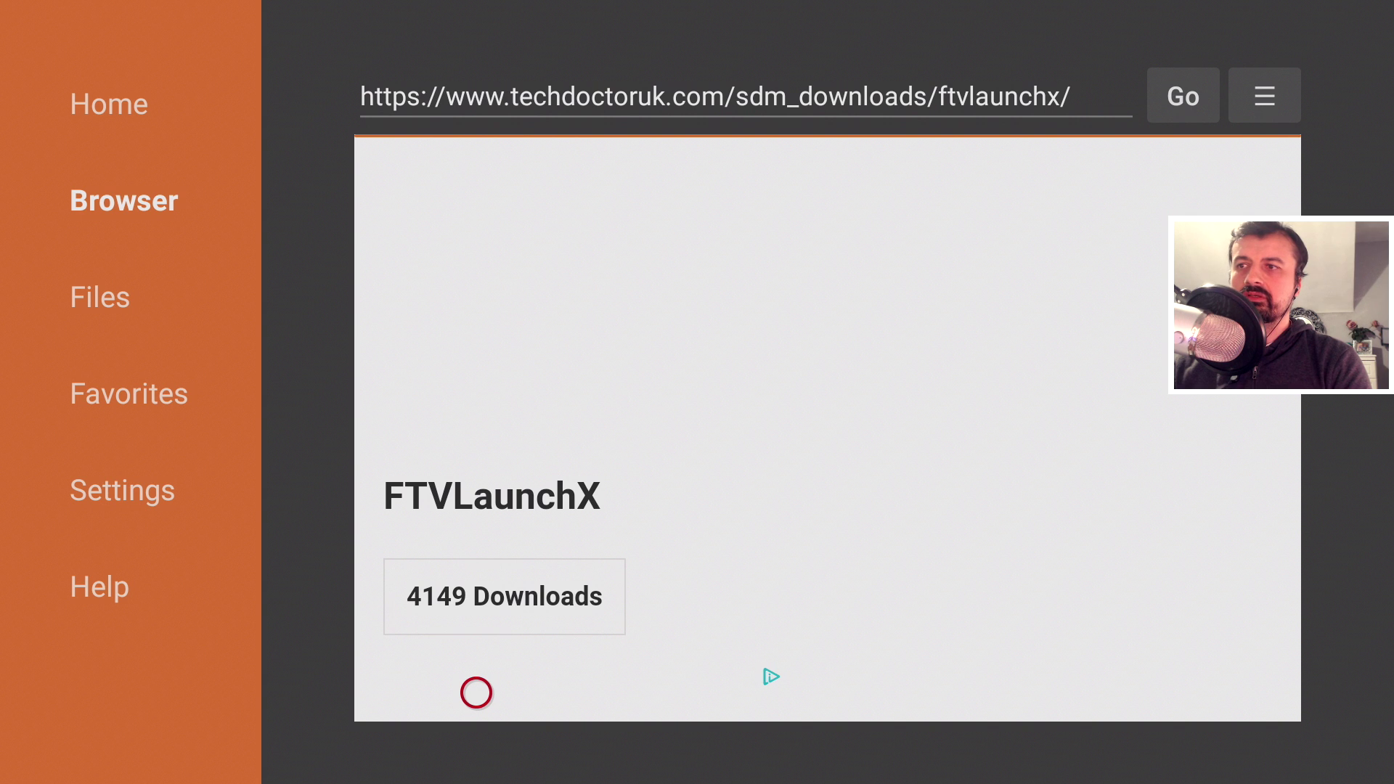
{"action": "scroll", "coordinate": [476, 653], "scroll_direction": "down", "scroll_amount": 6}
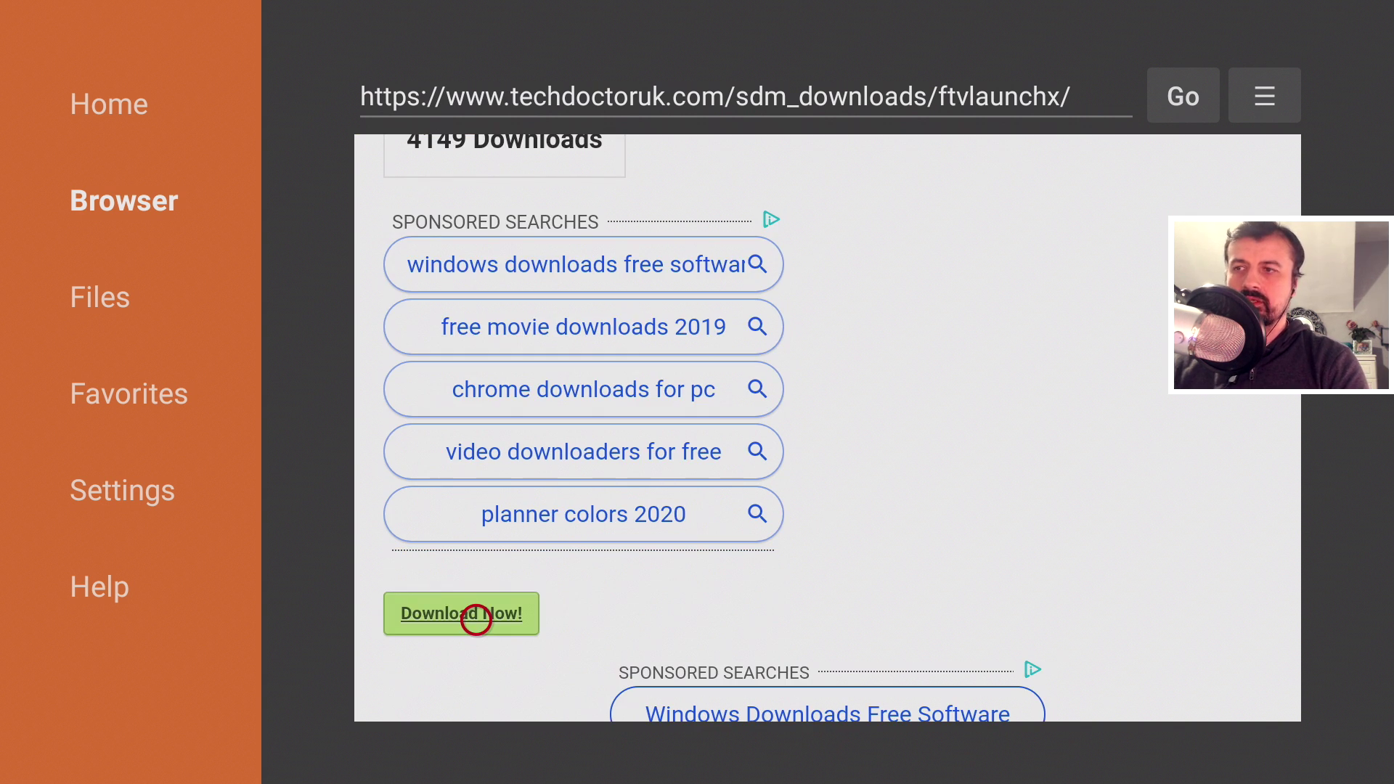
{"action": "left_click", "coordinate": [476, 619]}
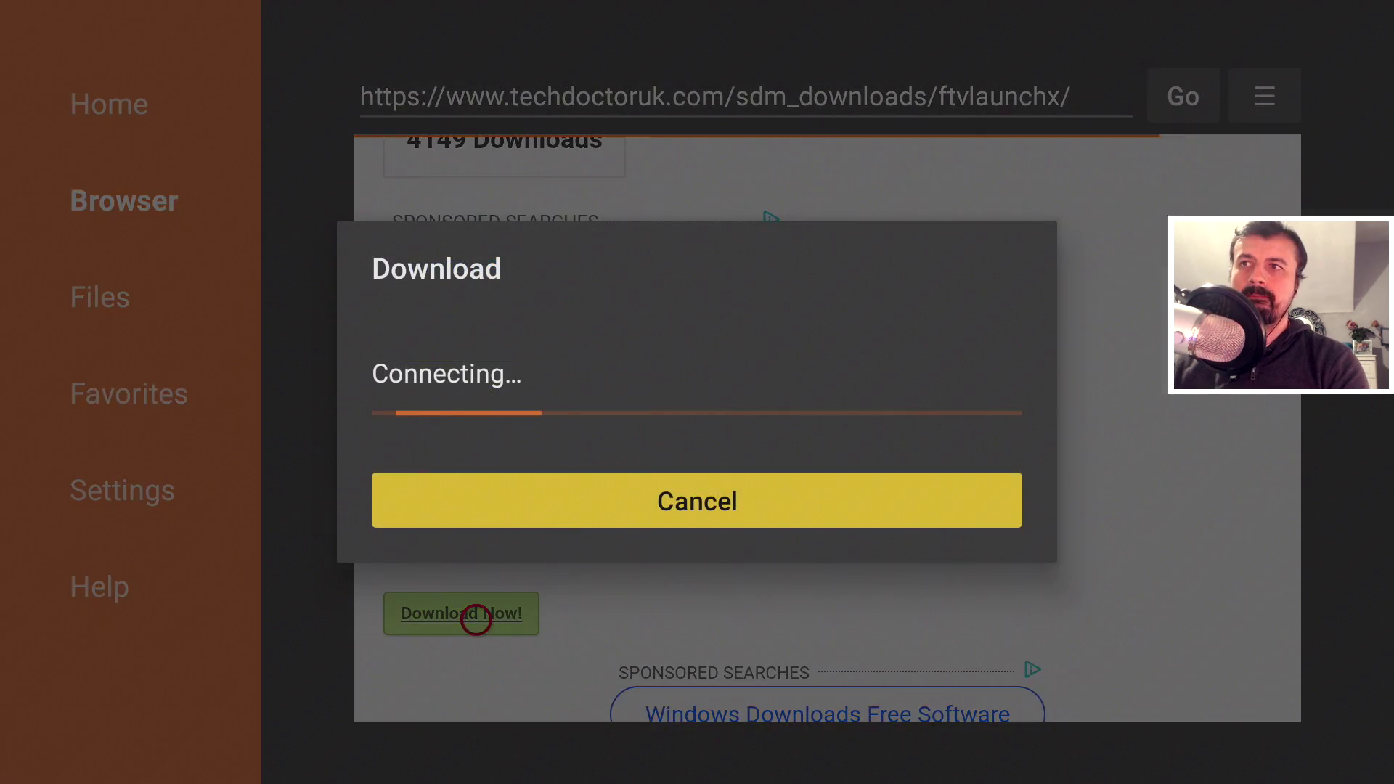
{"action": "key", "text": "Return"}
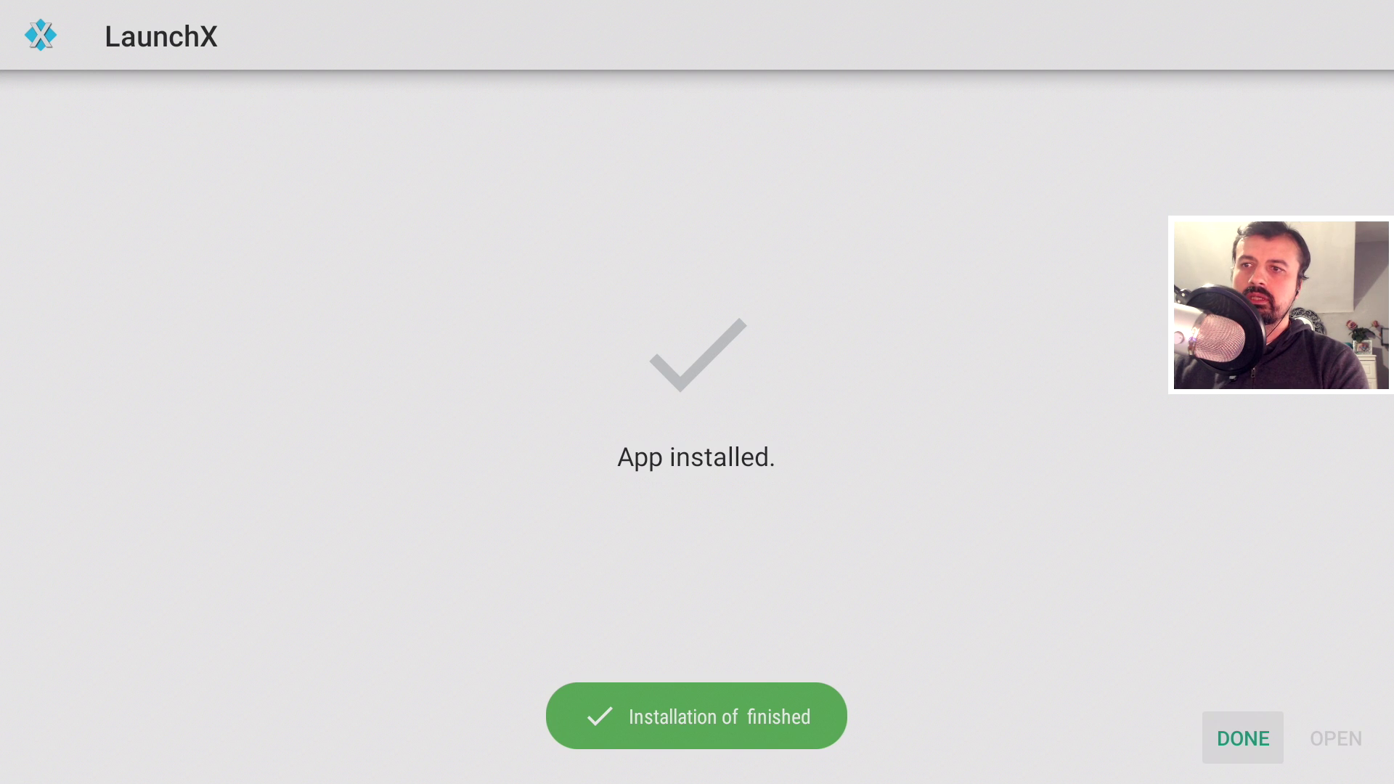
{"action": "key", "text": "Return"}
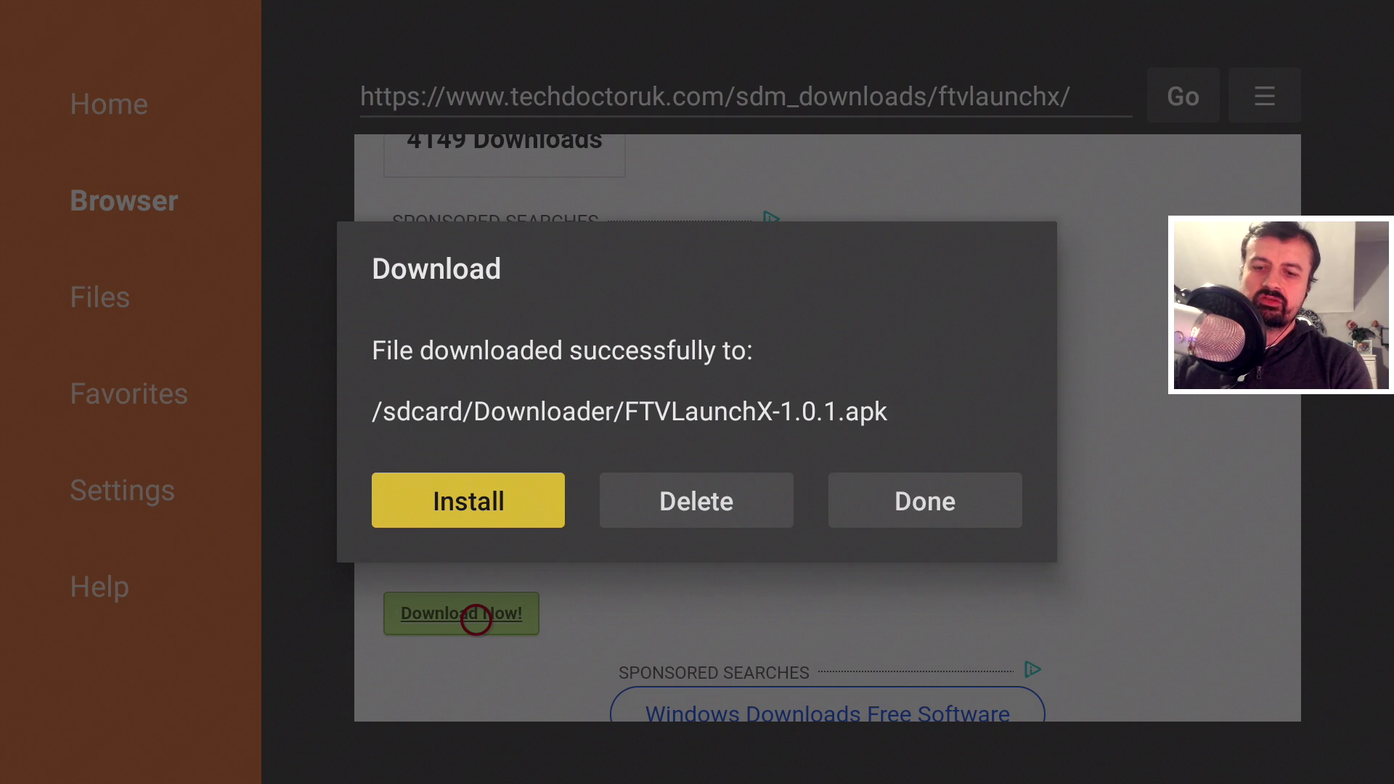
{"action": "key", "text": "Escape"}
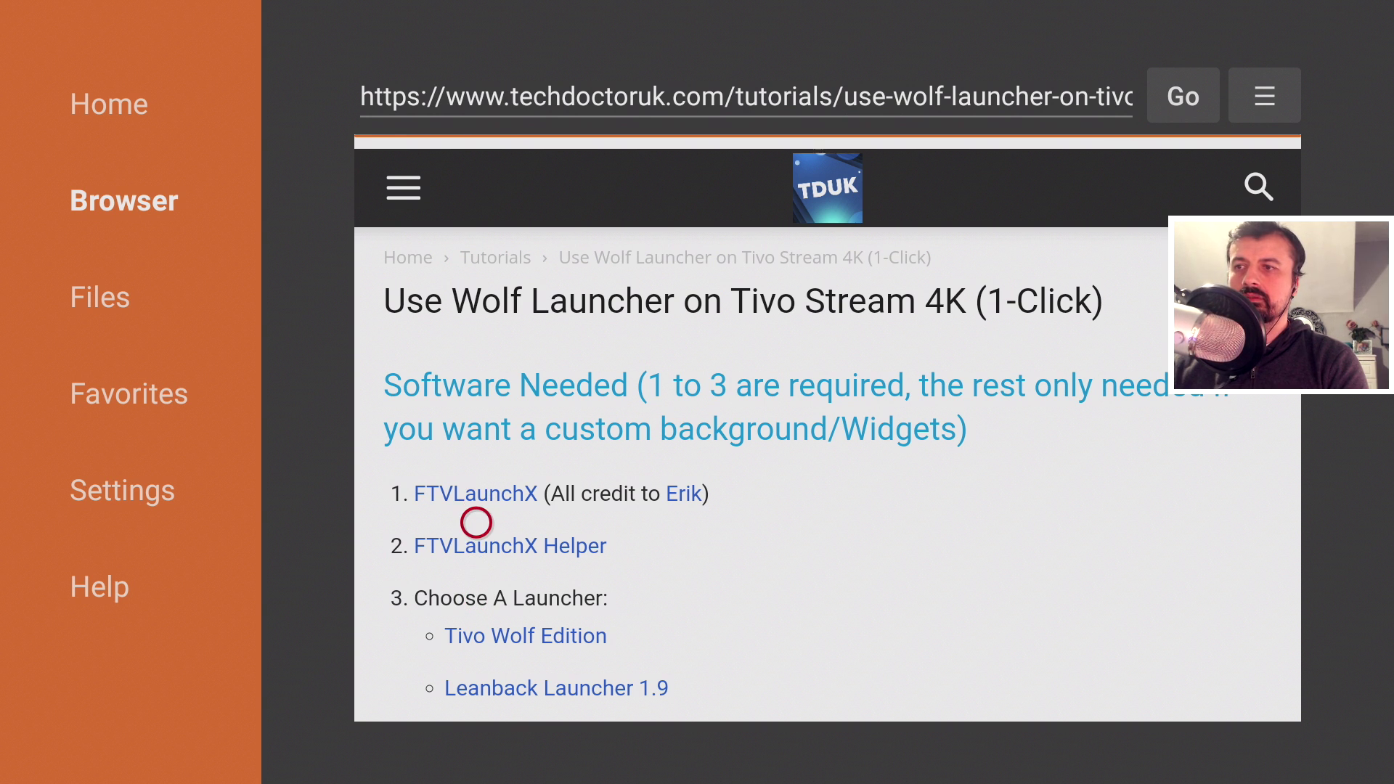
- Download FTVLaunchX Helper from the software list, install it over the existing app and return to the tutorial
{"action": "left_click", "coordinate": [476, 545]}
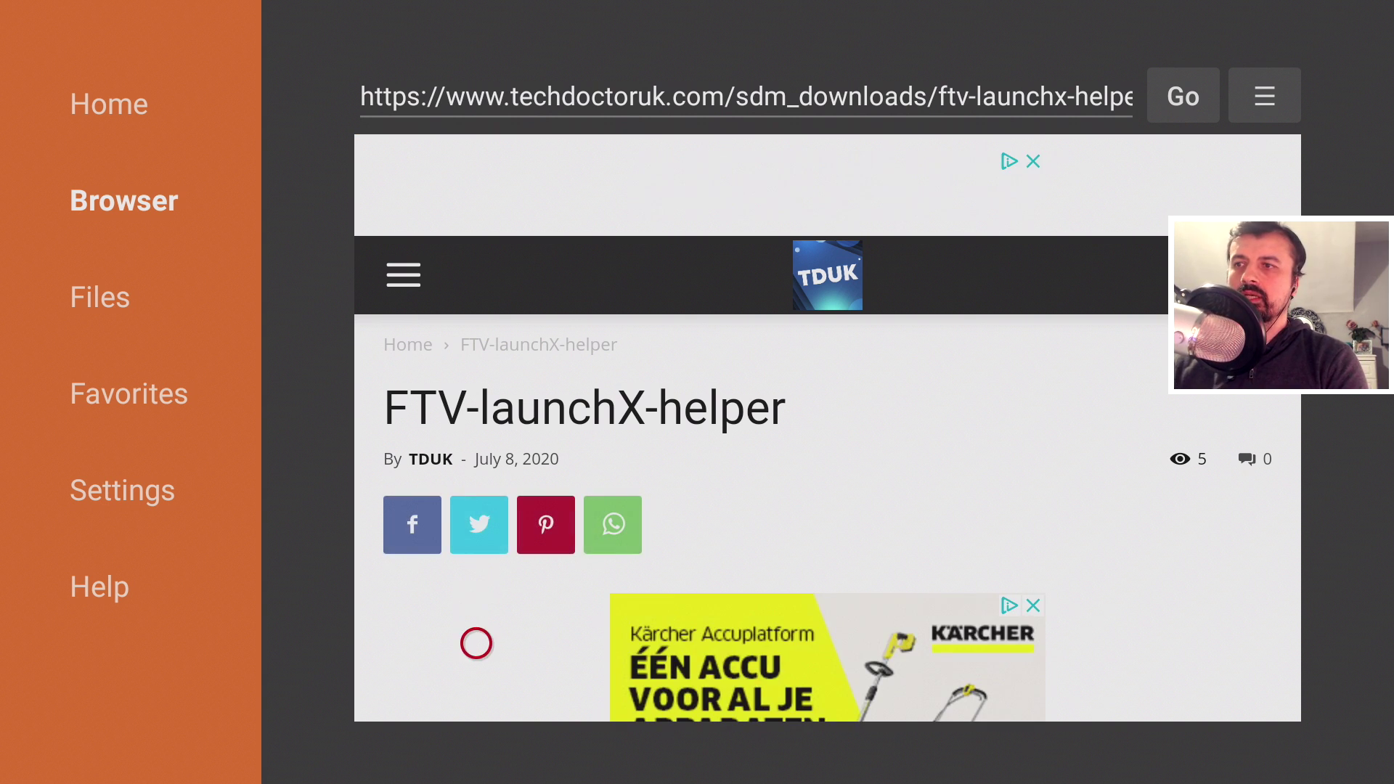
{"action": "scroll", "coordinate": [476, 691], "scroll_direction": "down", "scroll_amount": 10}
{"action": "left_click", "coordinate": [476, 595]}
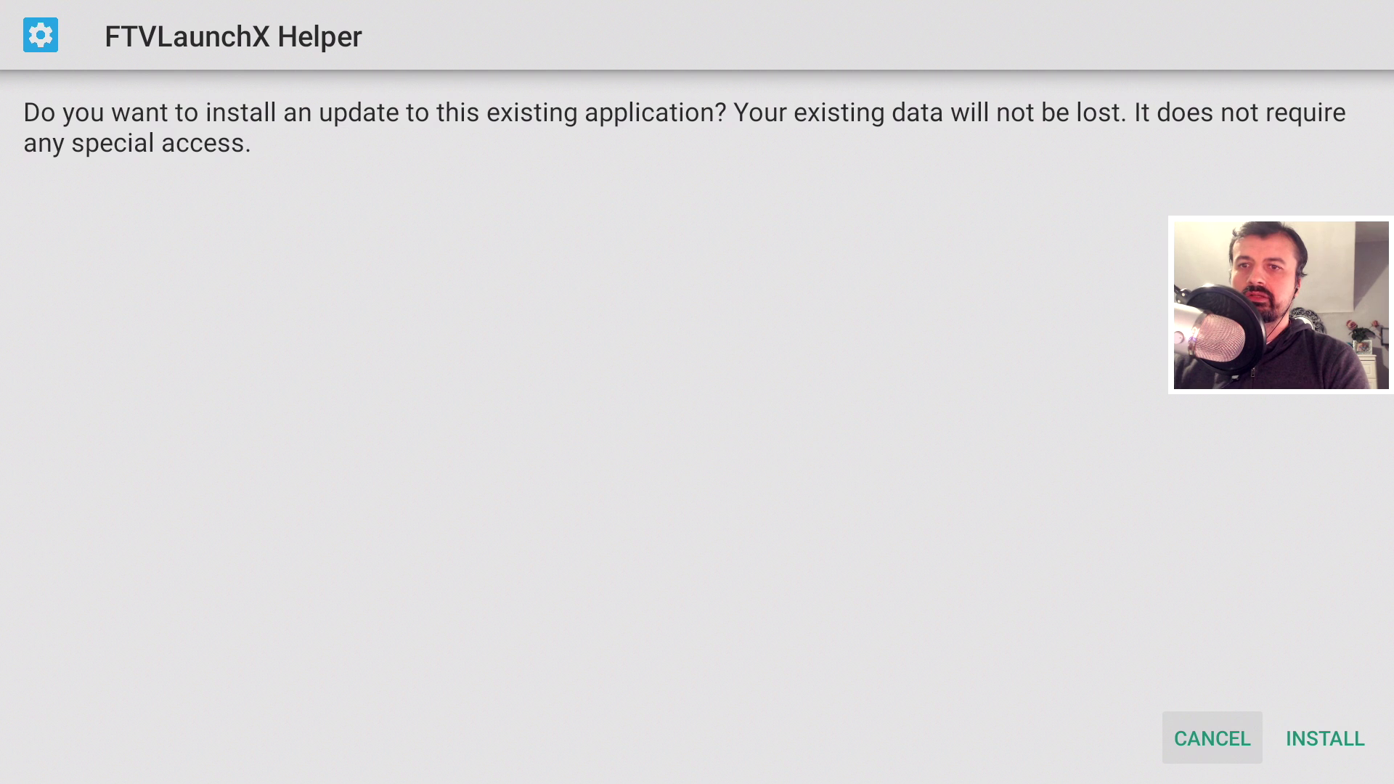
{"action": "key", "text": "Right"}
{"action": "key", "text": "Return"}
{"action": "key", "text": "Right"}
{"action": "key", "text": "Right"}
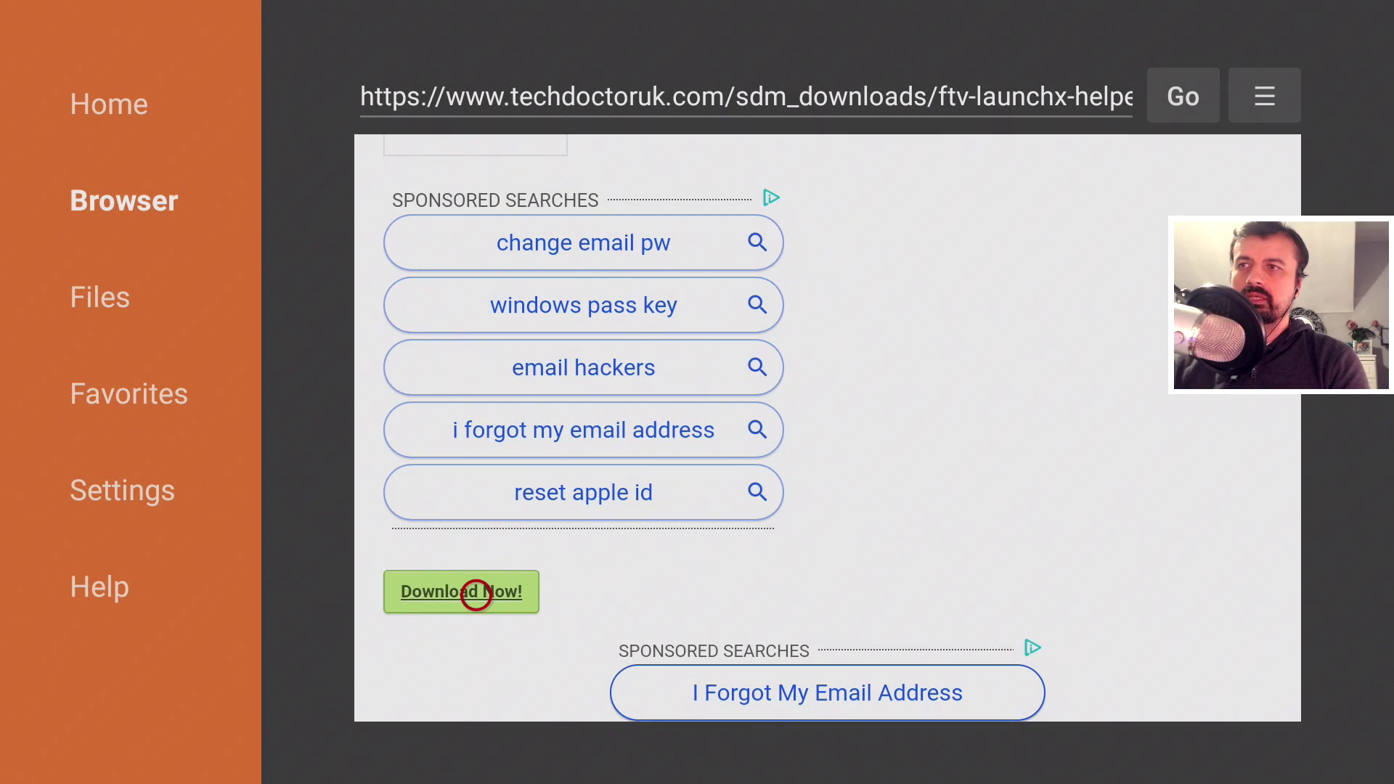
{"action": "key", "text": "Escape"}
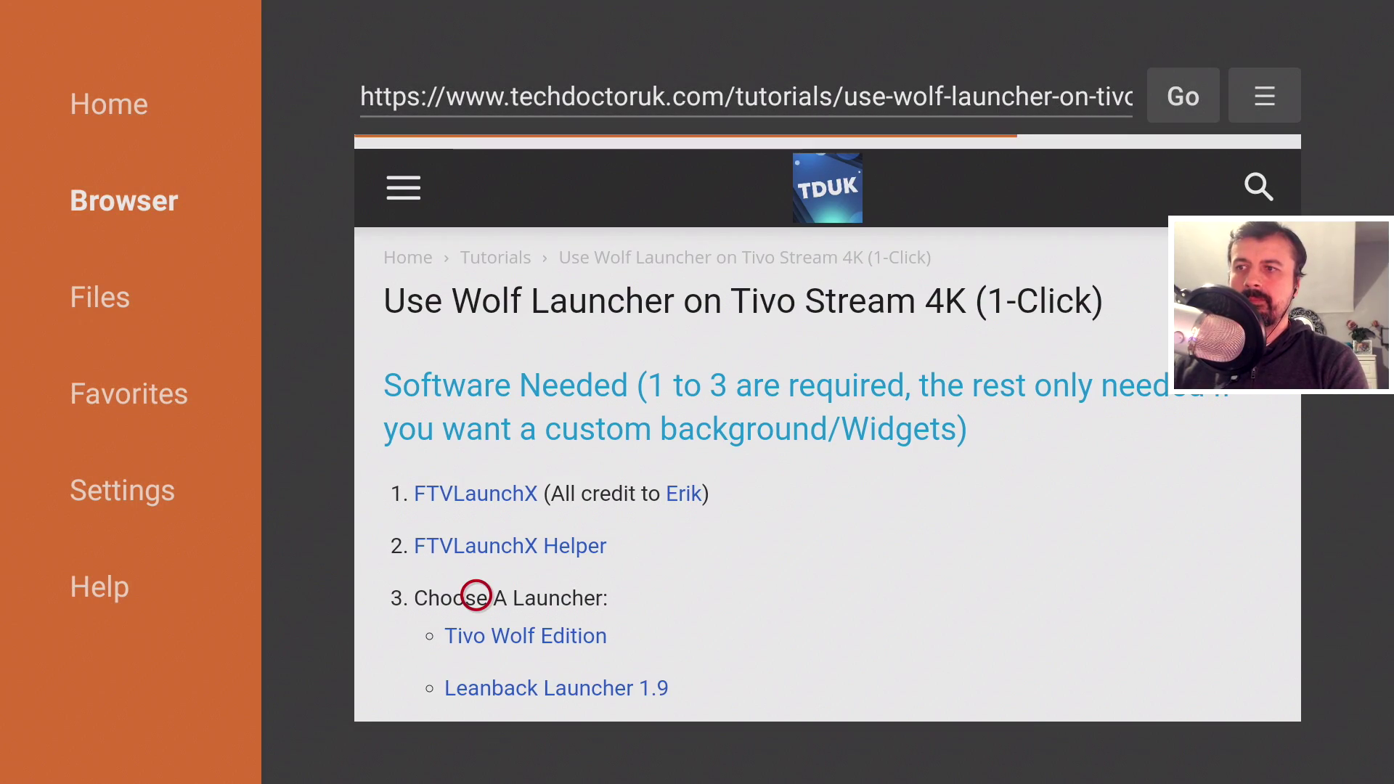
- Download the Tivo Wolf Edition launcher, install it as an update to Wolf Launcher and return to the tutorial
{"action": "scroll", "coordinate": [476, 688], "scroll_direction": "down", "scroll_amount": 1}
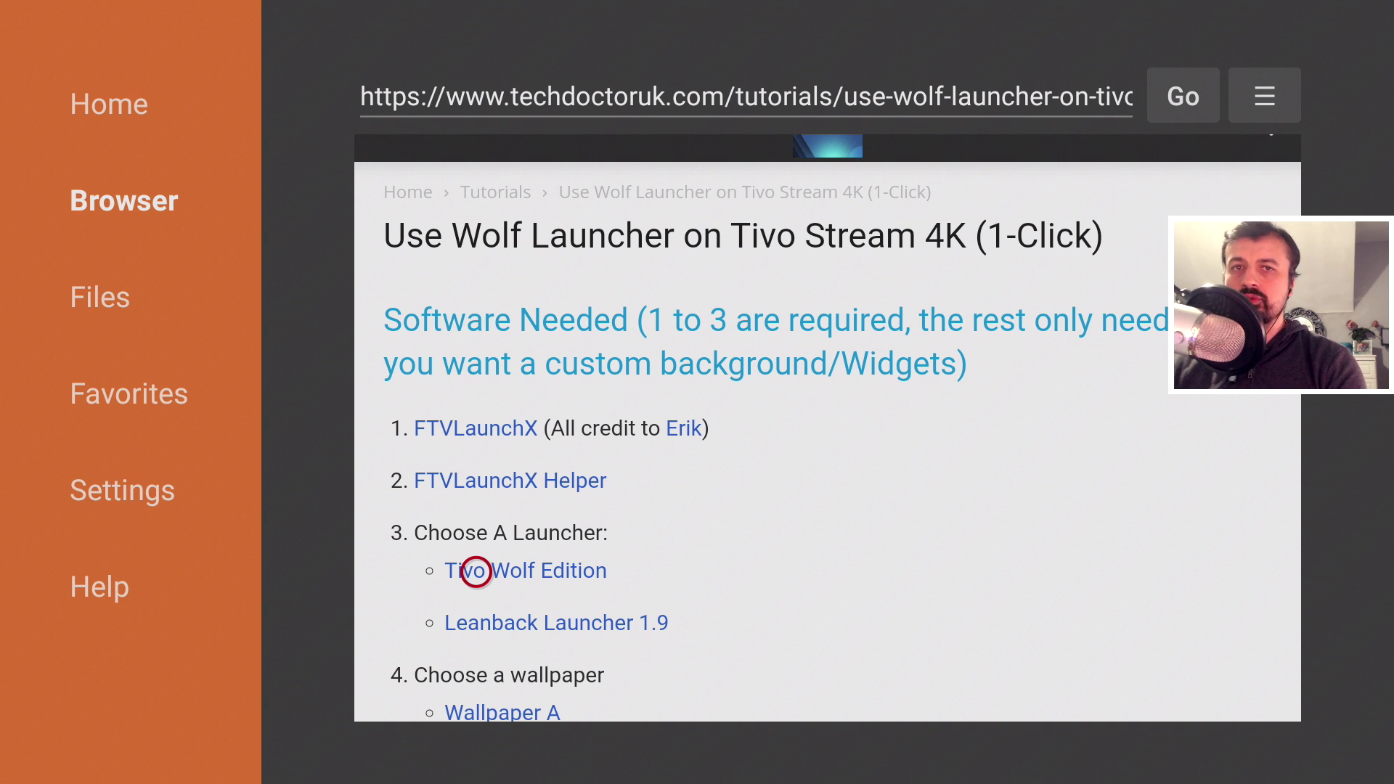
{"action": "left_click", "coordinate": [476, 571]}
{"action": "scroll", "coordinate": [477, 691], "scroll_direction": "down", "scroll_amount": 5}
{"action": "scroll", "coordinate": [476, 691], "scroll_direction": "down", "scroll_amount": 6}
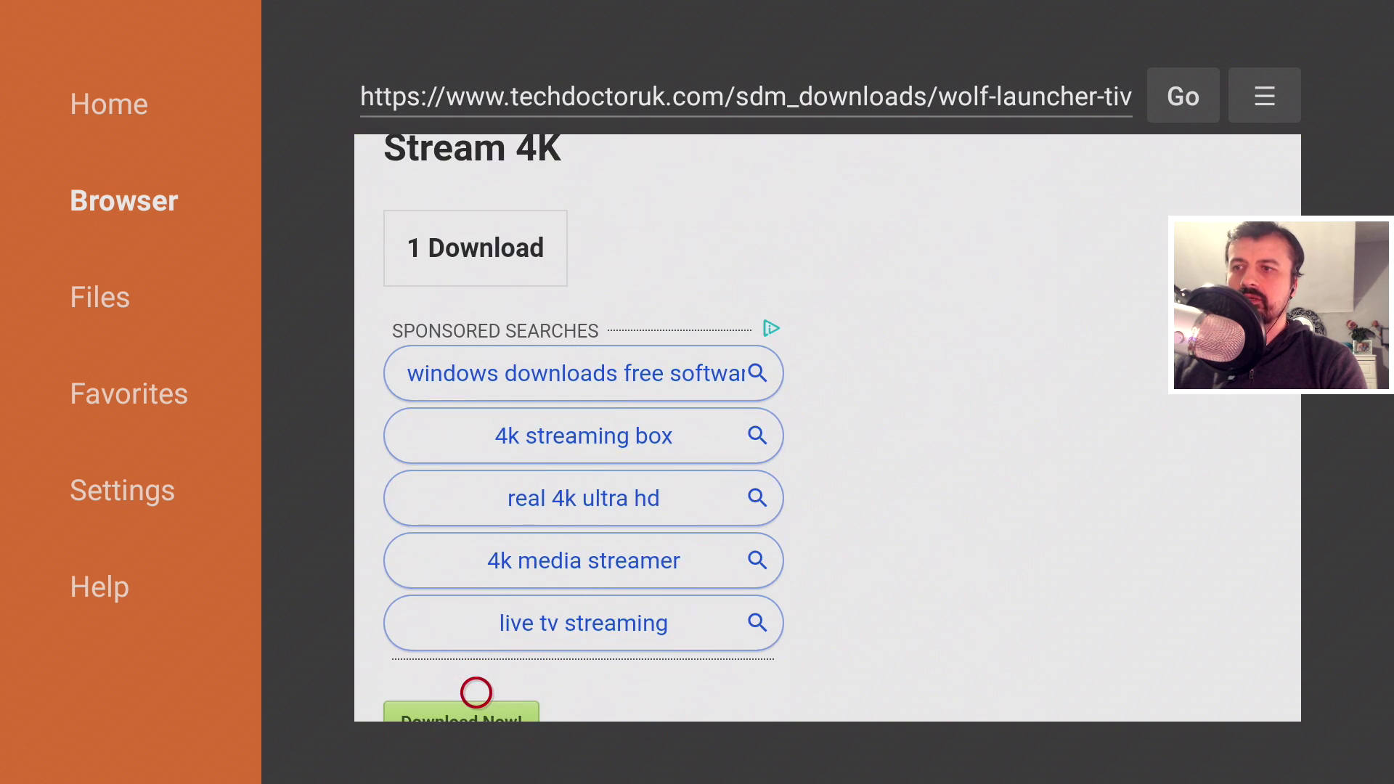
{"action": "left_click", "coordinate": [476, 694]}
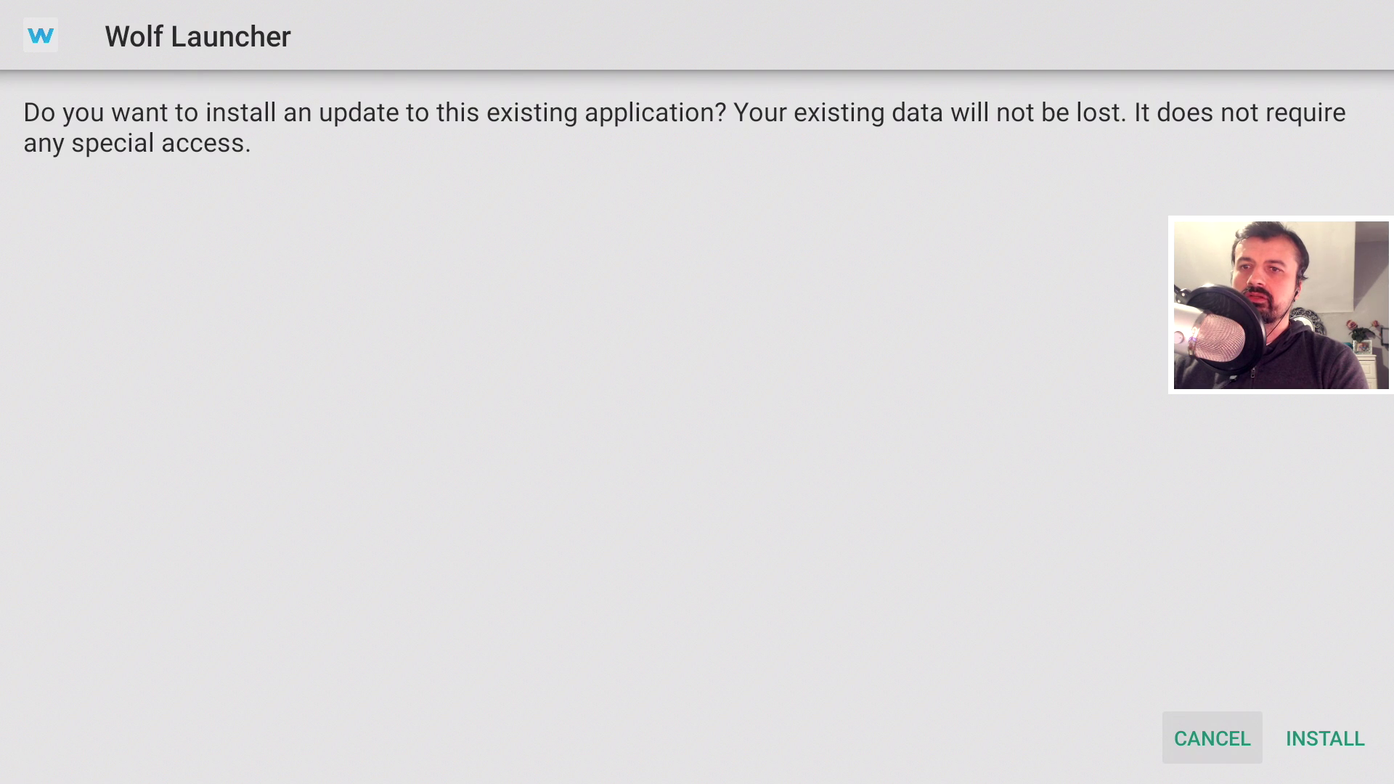
{"action": "key", "text": "Right"}
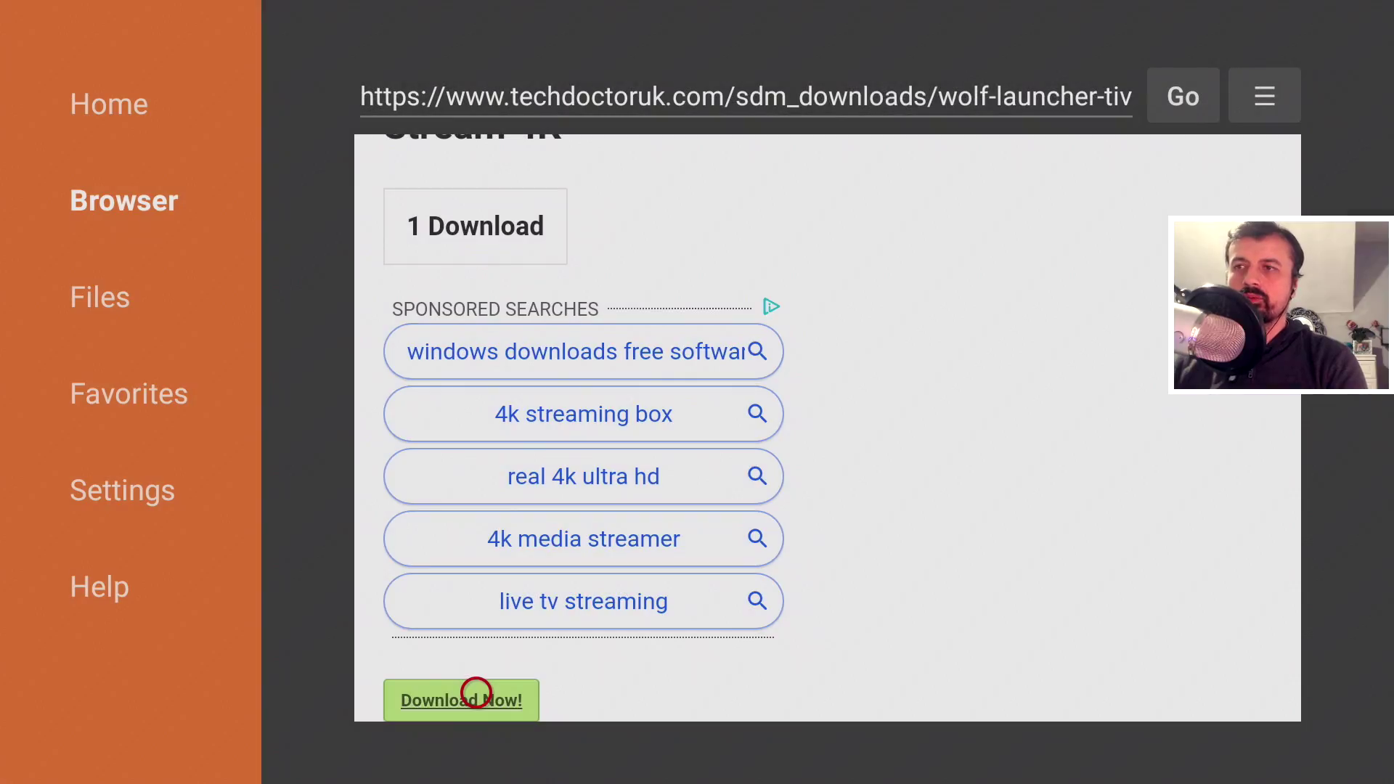
{"action": "key", "text": "Escape"}
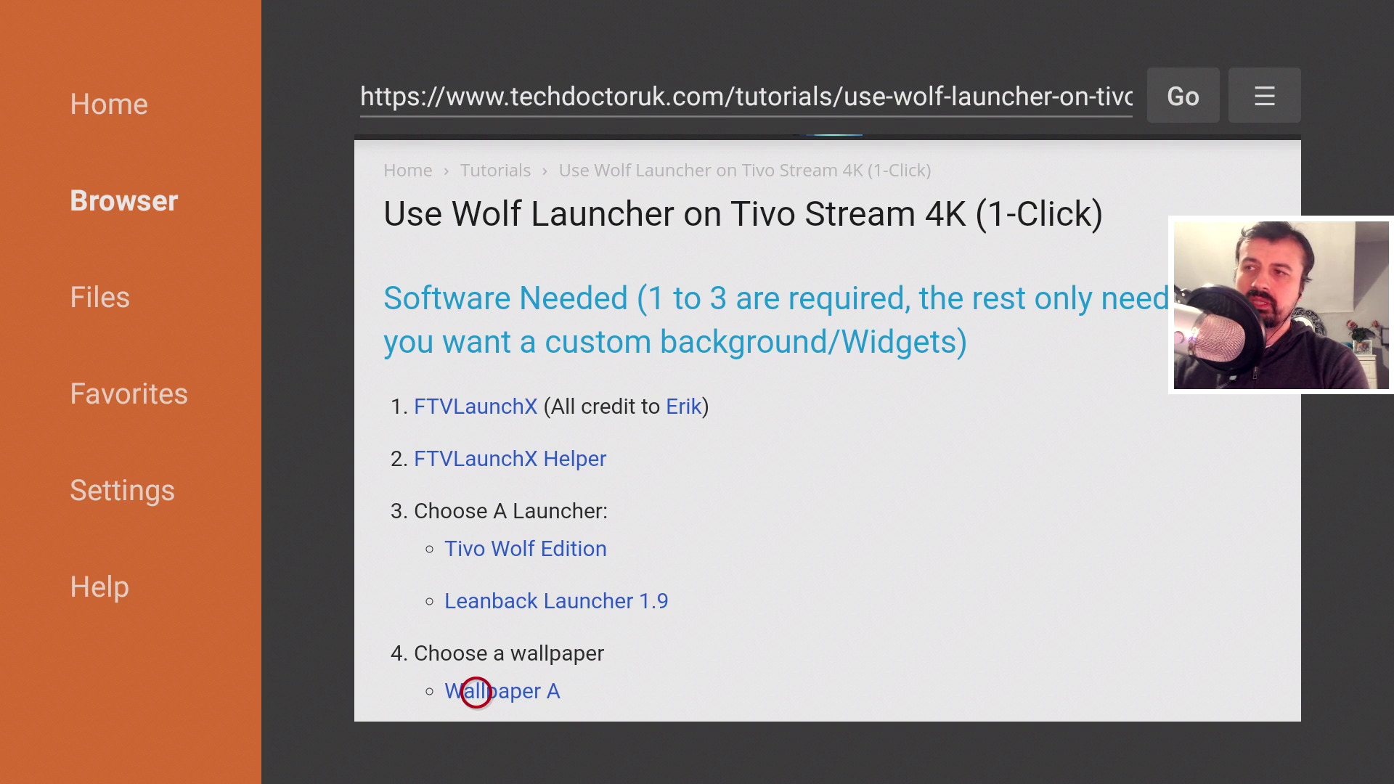
- Download the Wallpaper C image, macOS-Mojave-Night-wallpaper.jpg, from MediaFire and return to the tutorial
{"action": "key", "text": "Escape"}
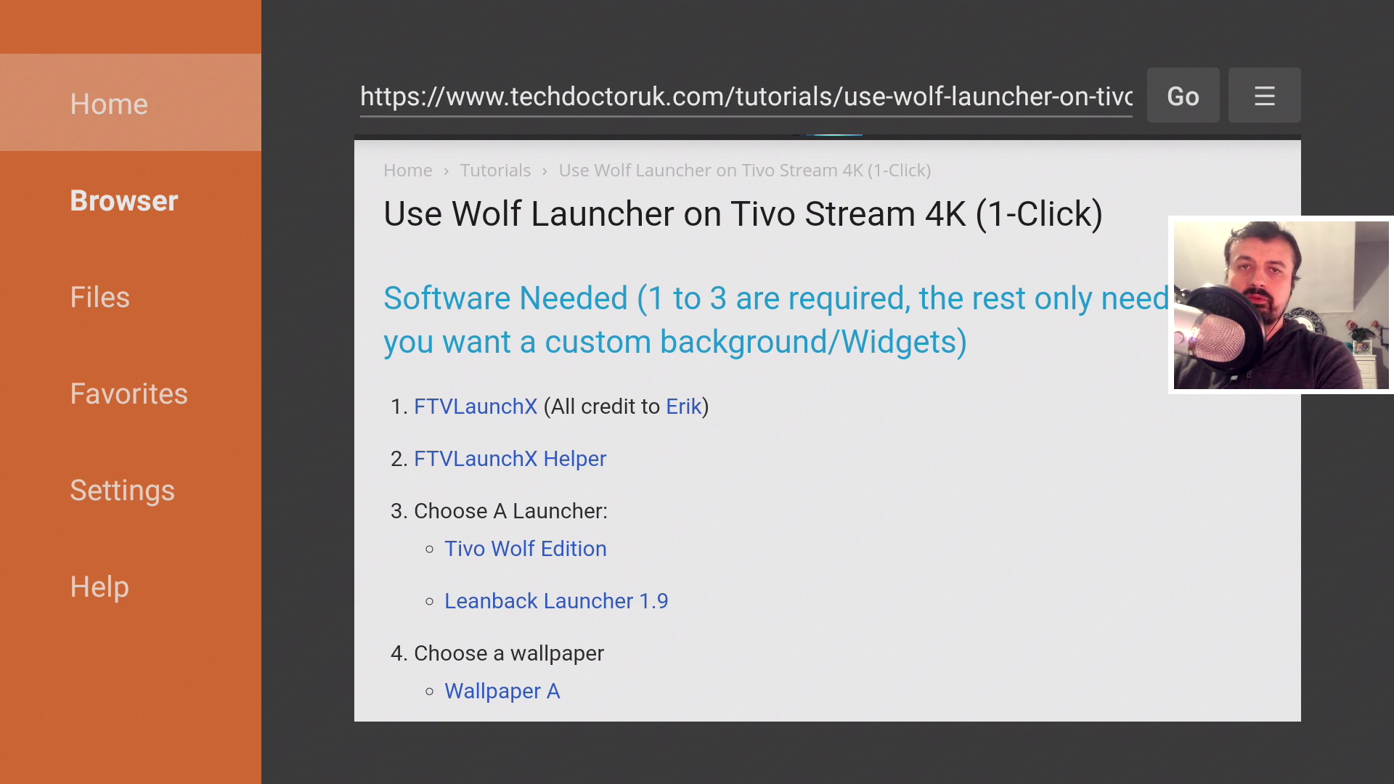
{"action": "scroll", "coordinate": [382, 402], "scroll_direction": "down", "scroll_amount": 5}
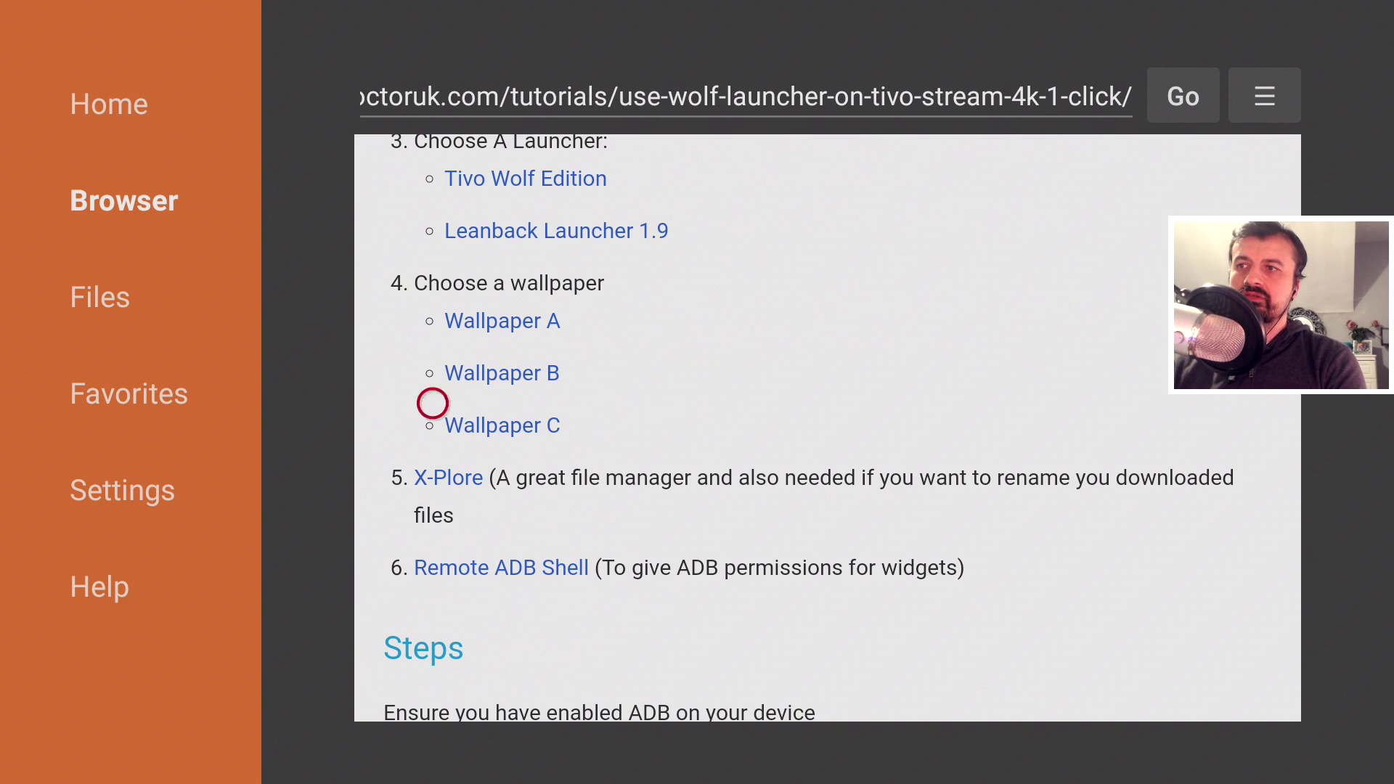
{"action": "left_click", "coordinate": [533, 425]}
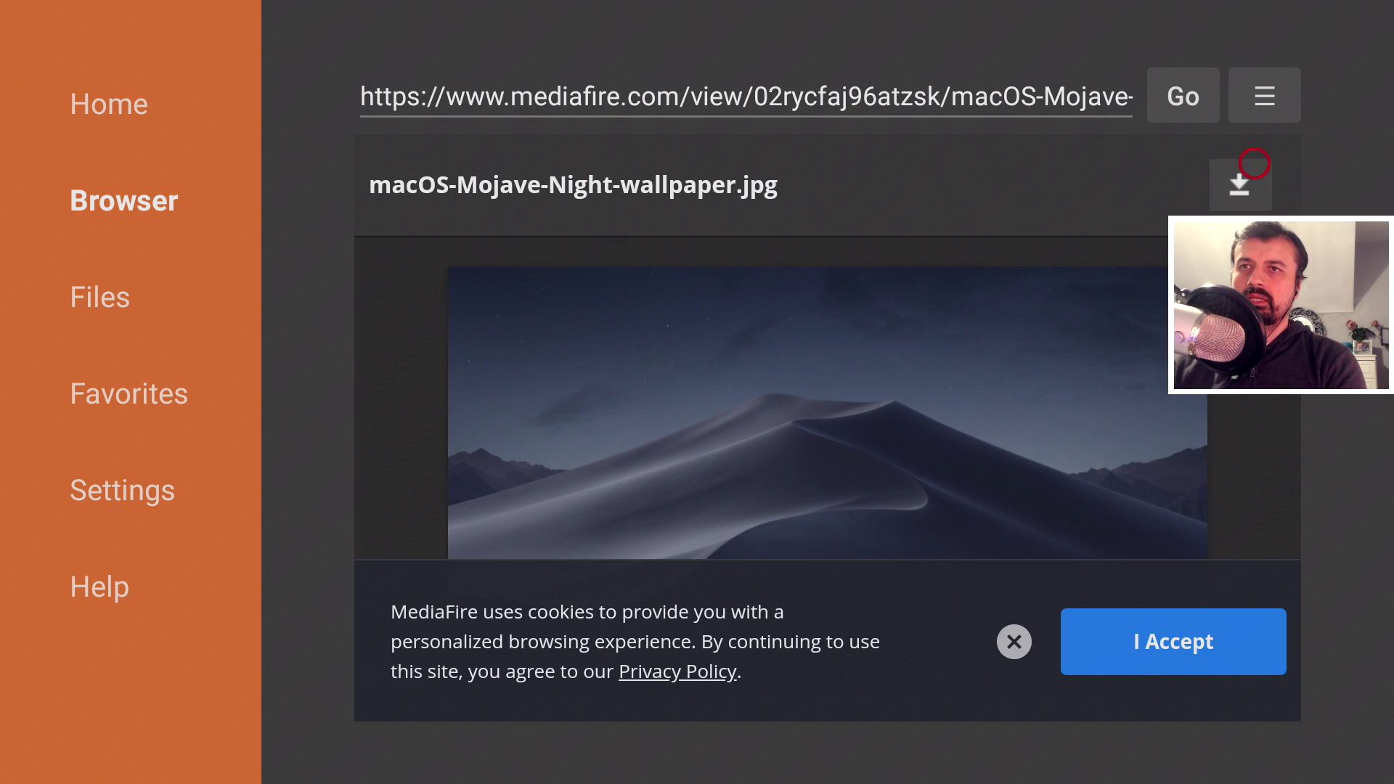
{"action": "left_click", "coordinate": [1254, 164]}
{"action": "left_click", "coordinate": [676, 476]}
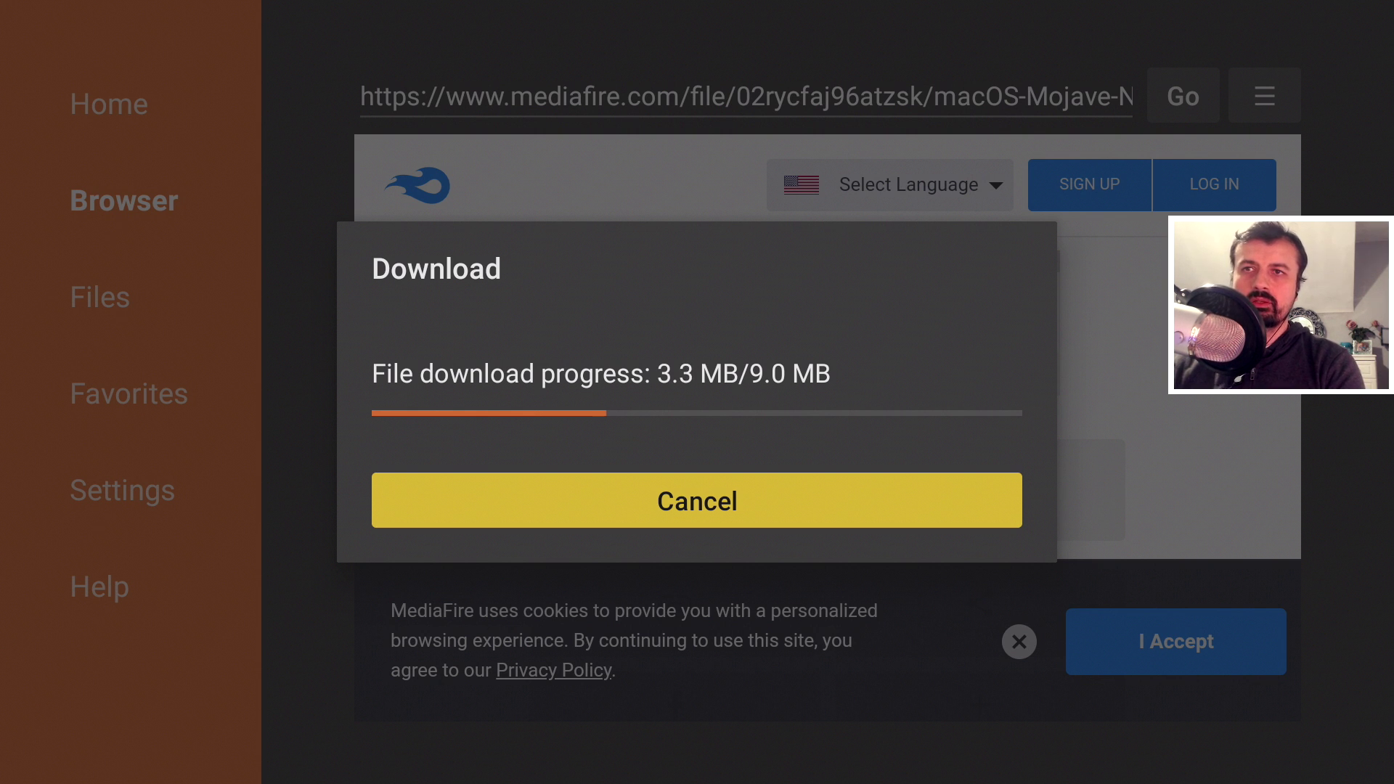
{"action": "key", "text": "Right"}
{"action": "key", "text": "Right"}
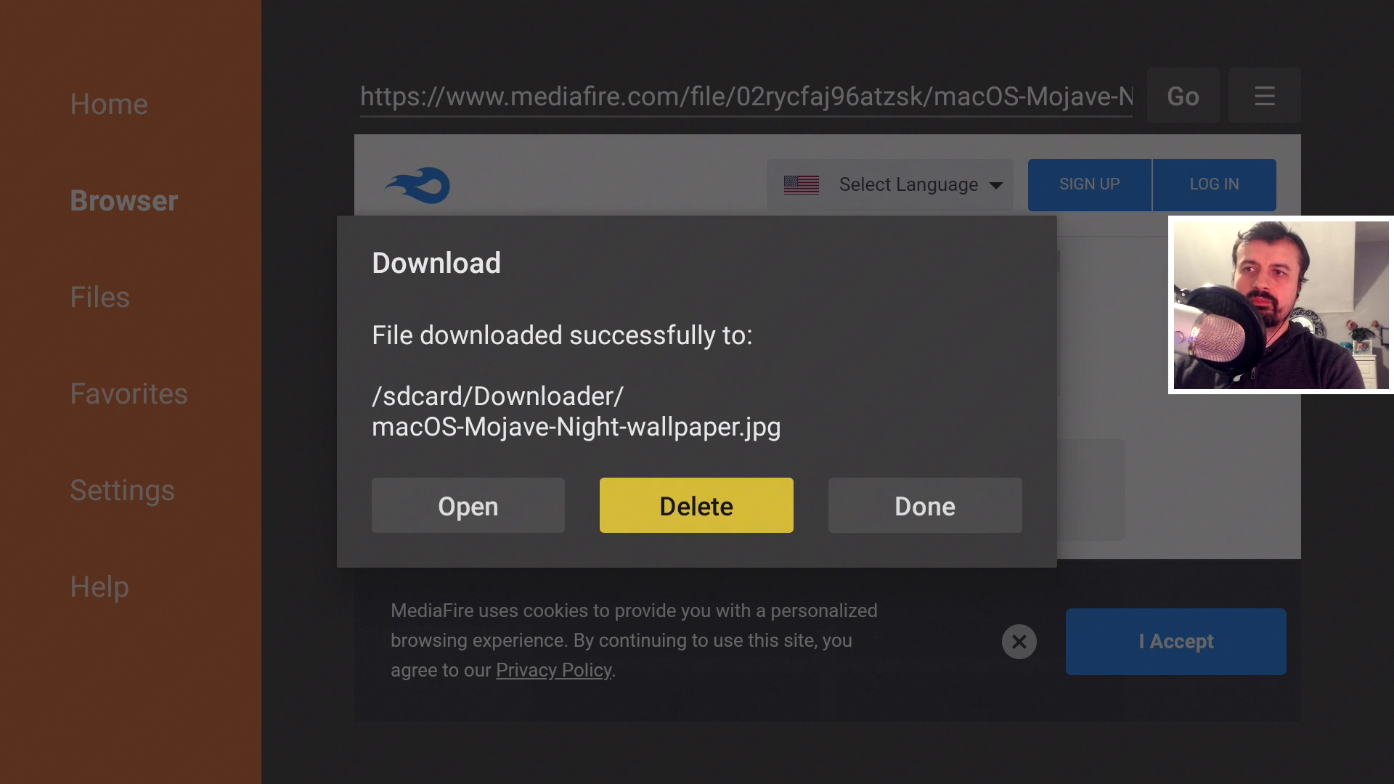
{"action": "key", "text": "Return"}
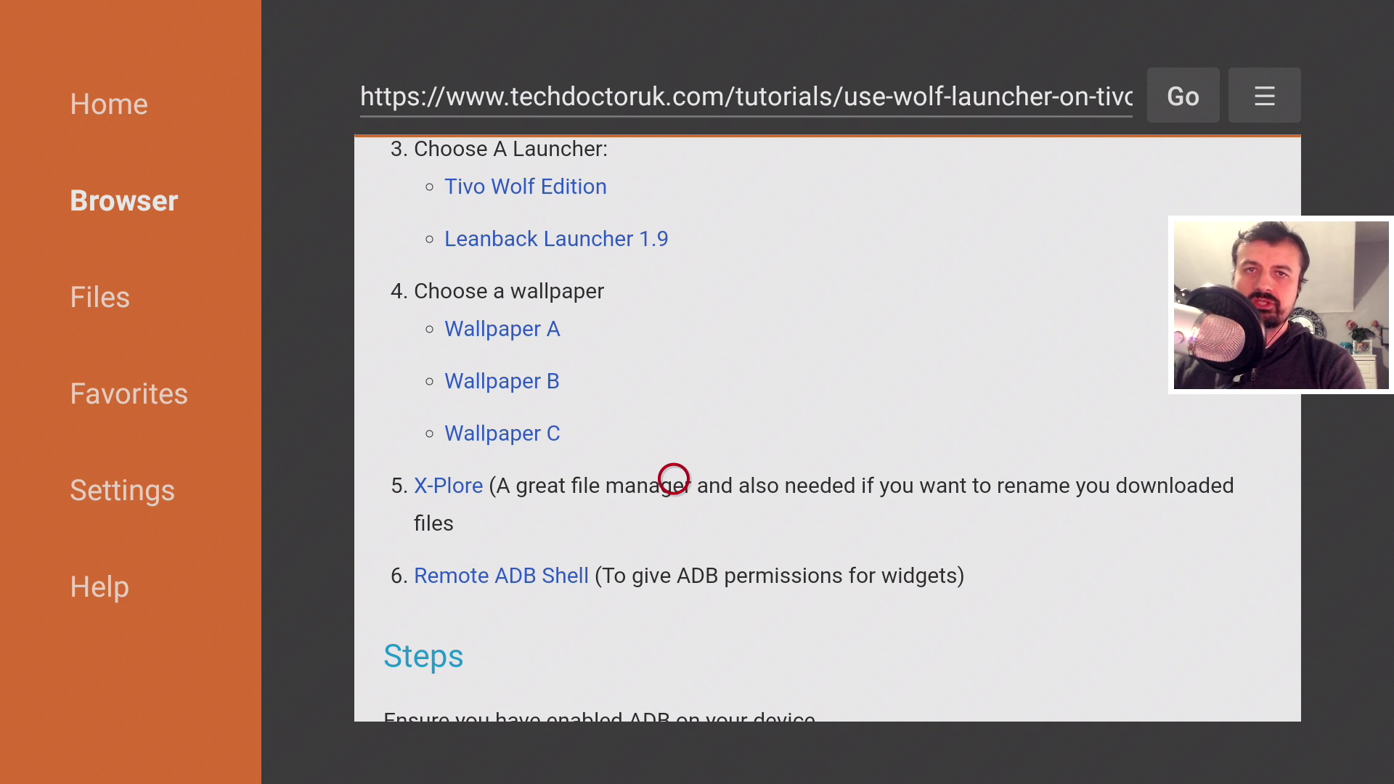
- Return to the Android TV home screen and add FTVLaunchX Helper to the favourite apps
{"action": "scroll", "coordinate": [601, 479], "scroll_direction": "down", "scroll_amount": 1}
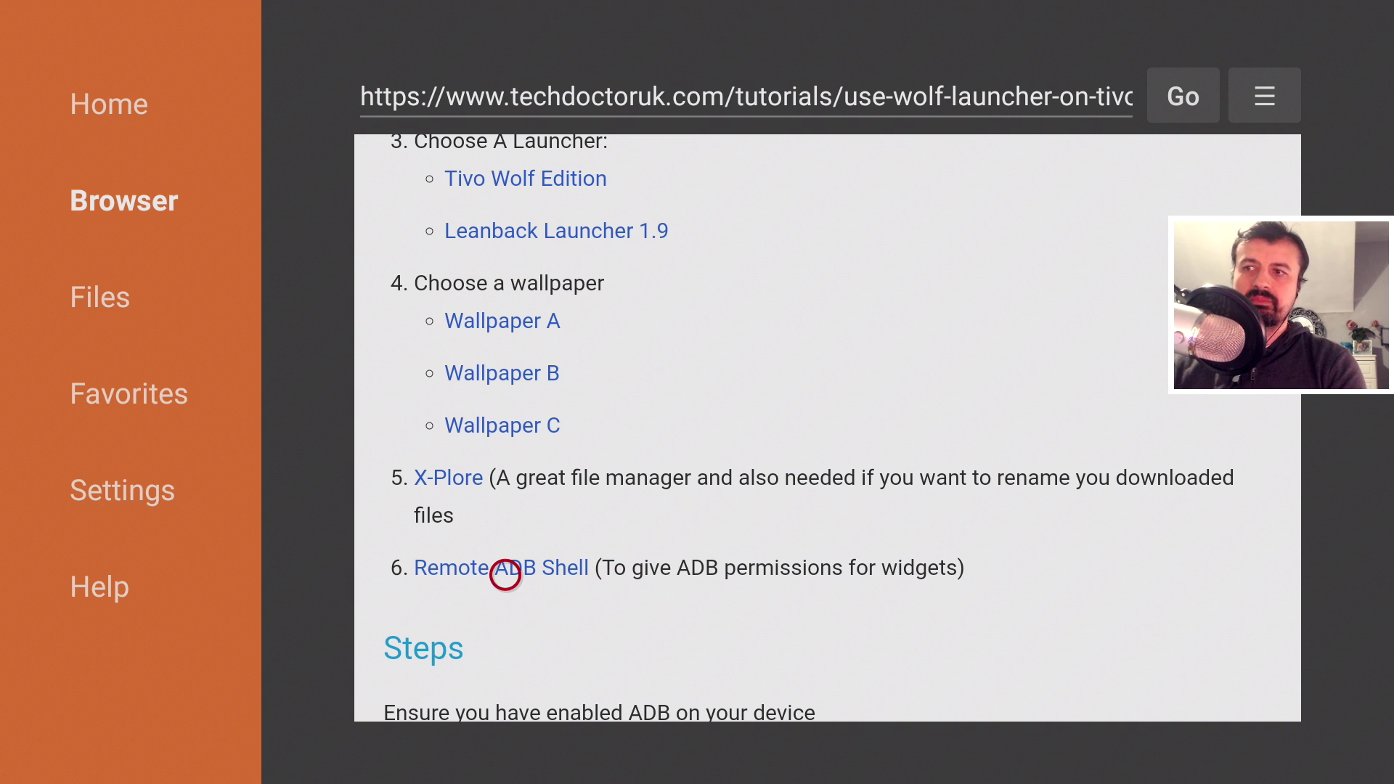
{"action": "key", "text": "Home"}
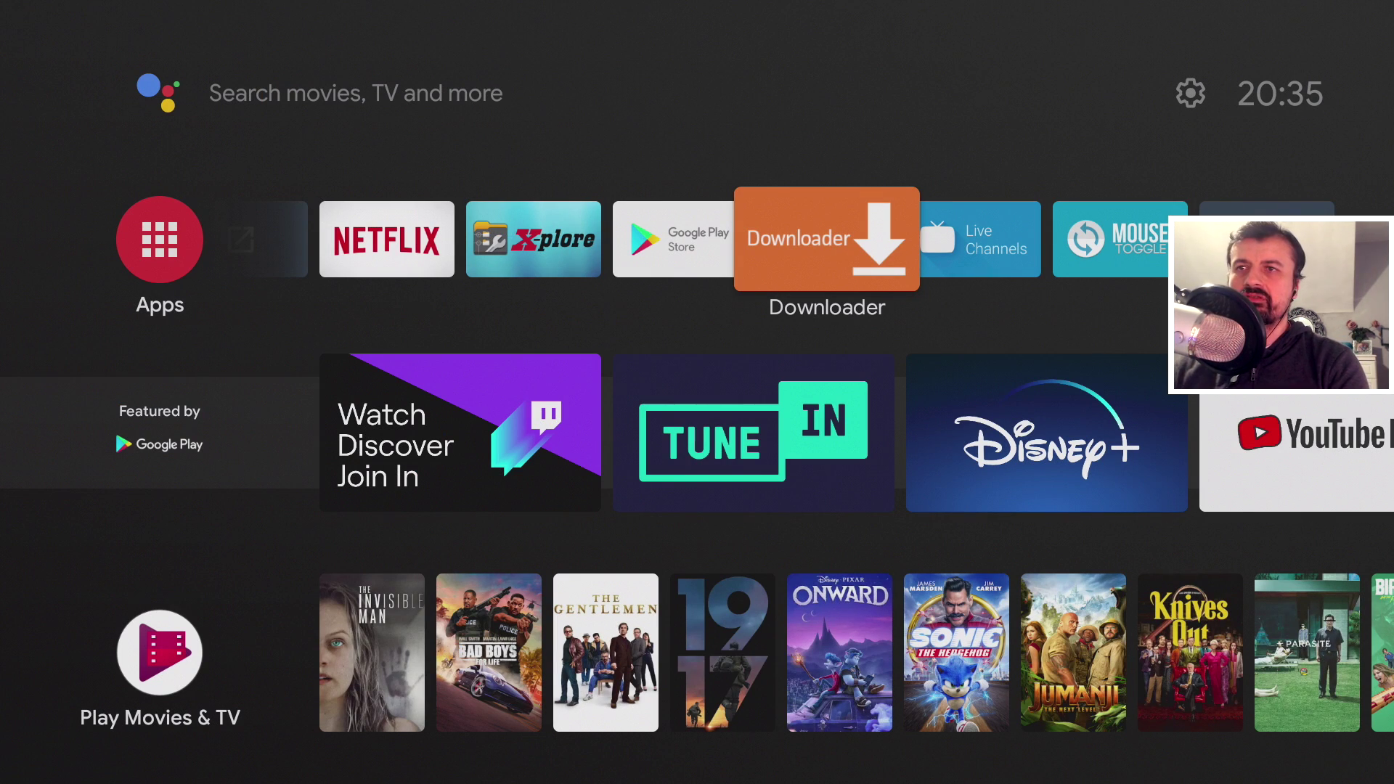
{"action": "key", "text": "Right"}
{"action": "key", "text": "Right"}
{"action": "key", "text": "Right"}
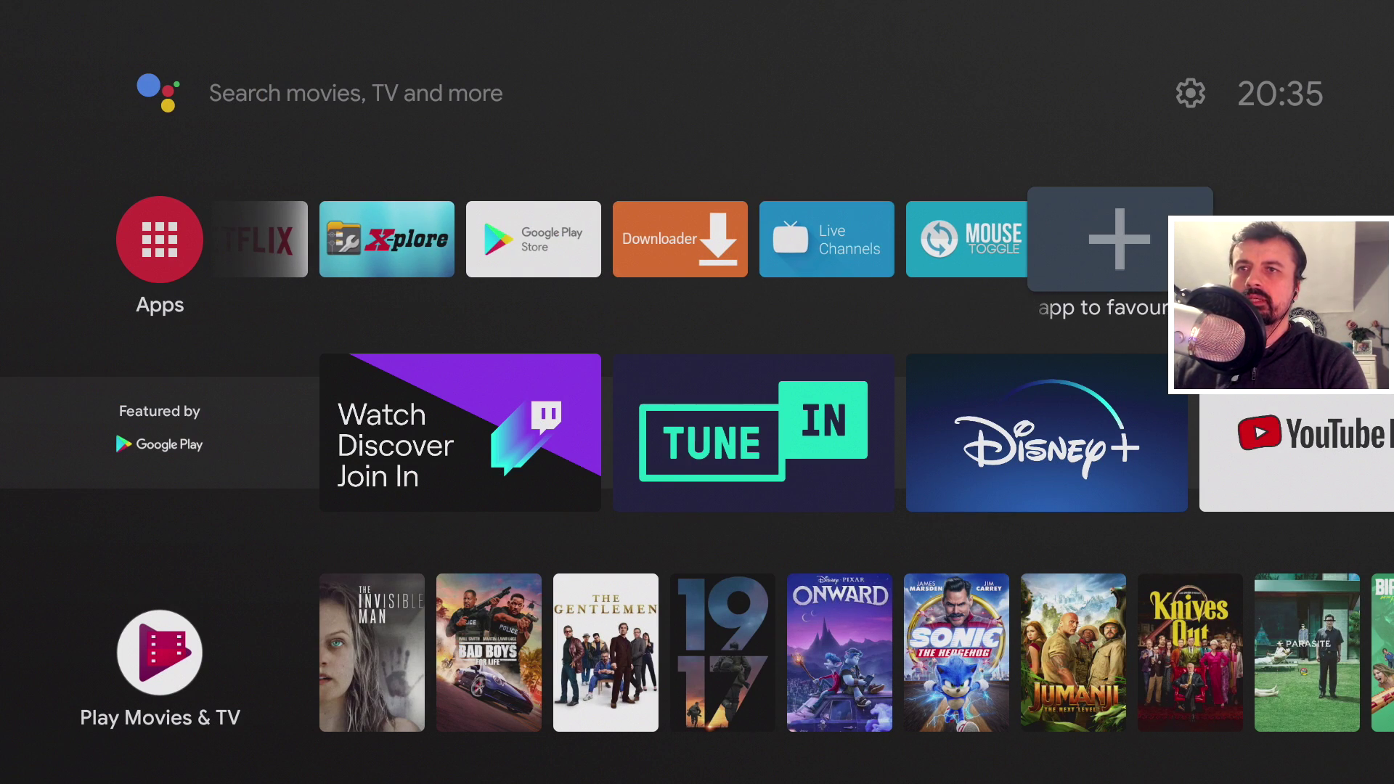
{"action": "key", "text": "Return"}
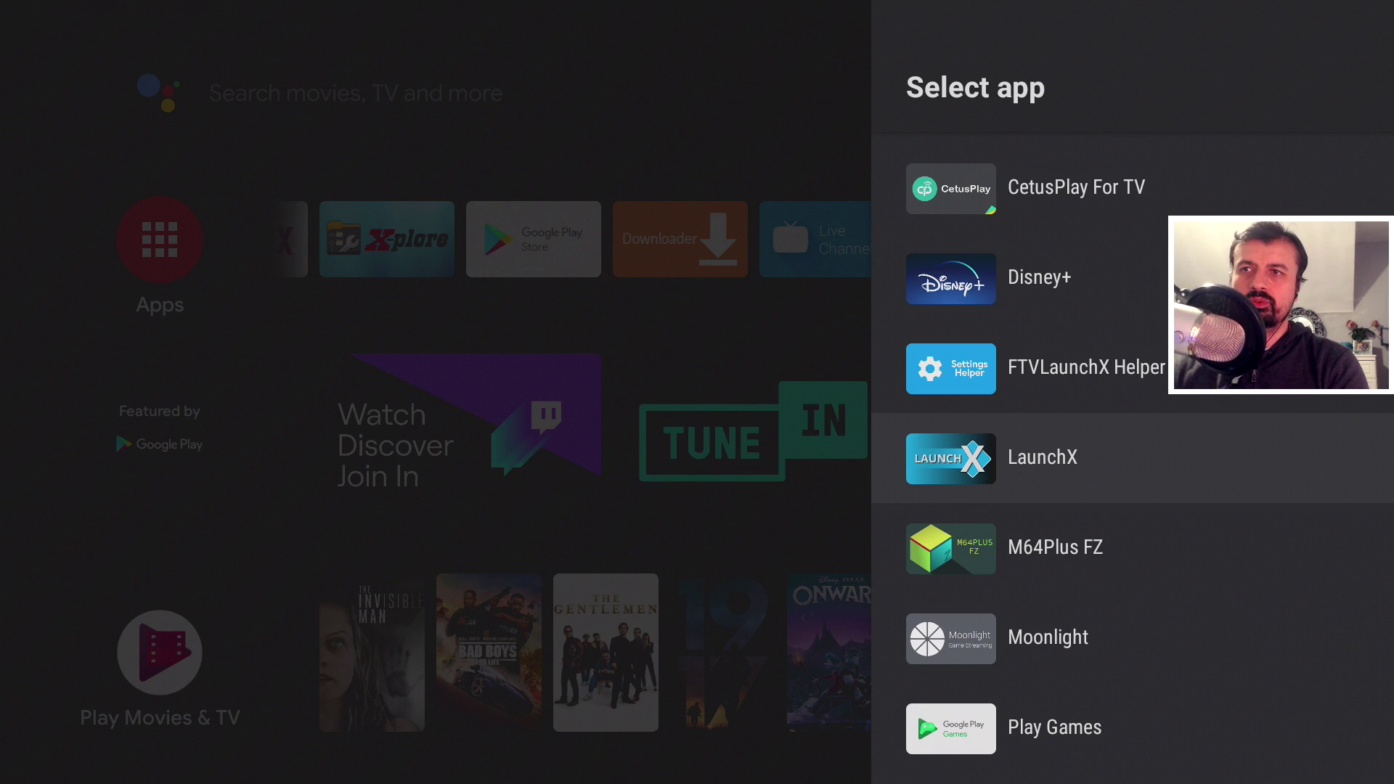
{"action": "key", "text": "Up"}
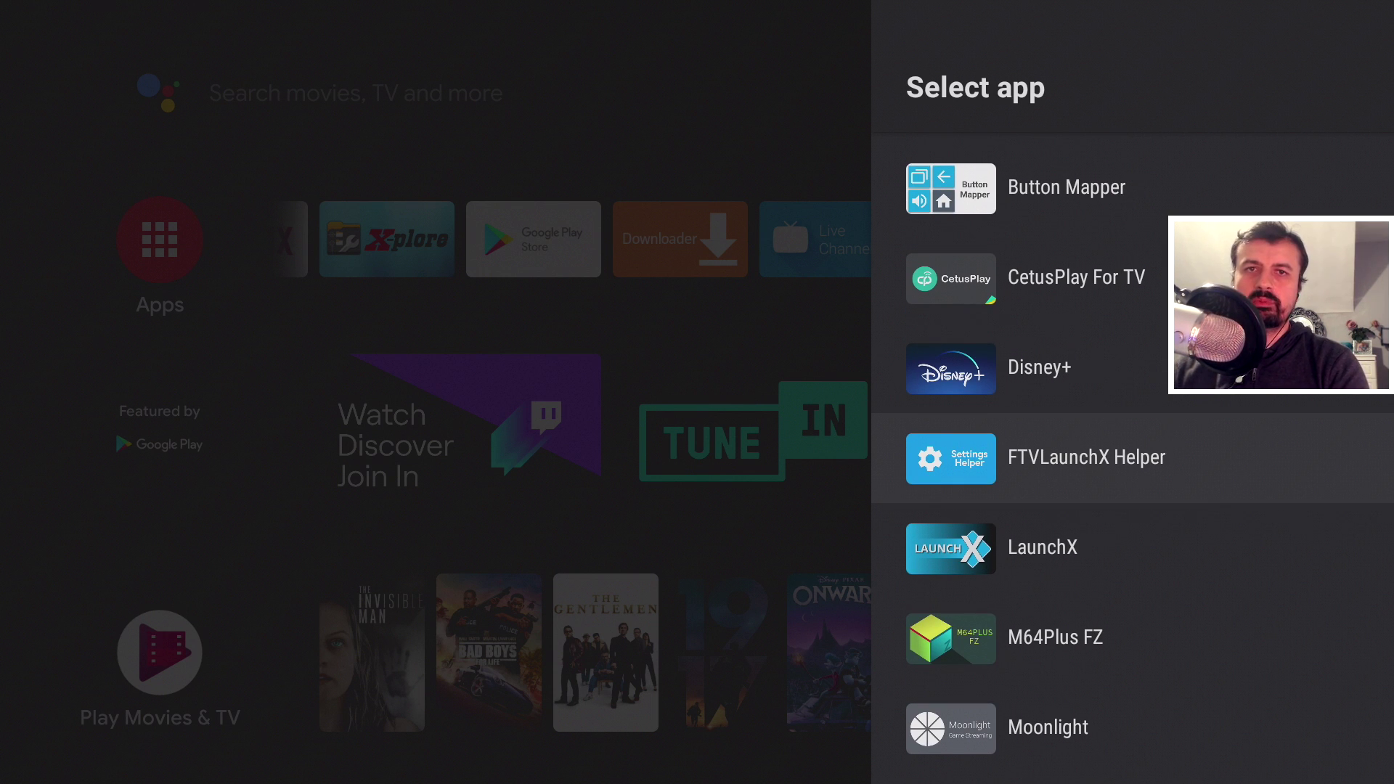
{"action": "key", "text": "Return"}
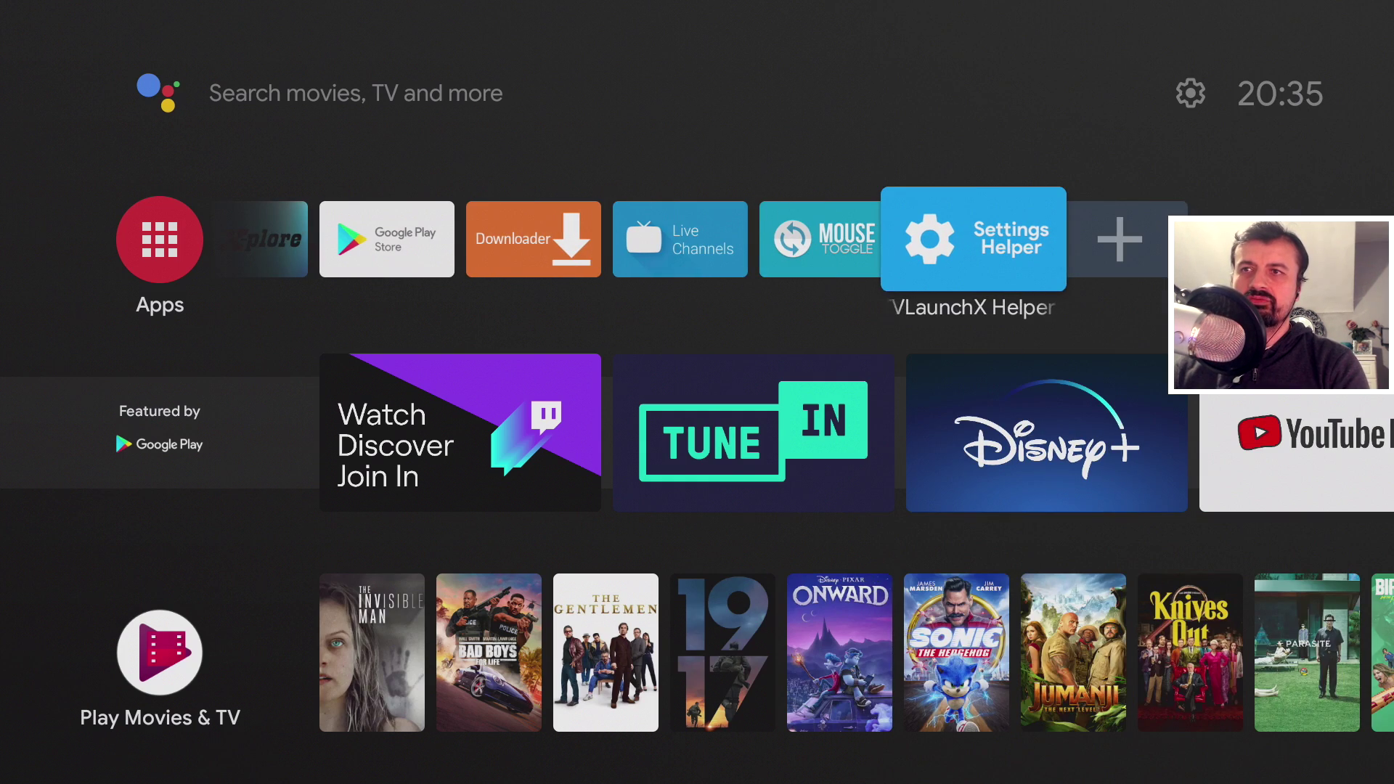
- Add LaunchX to the favourite apps on the home screen
{"action": "key", "text": "Right"}
{"action": "key", "text": "Return"}
{"action": "key", "text": "Down"}
{"action": "key", "text": "Down"}
{"action": "key", "text": "Down"}
{"action": "key", "text": "Down"}
{"action": "key", "text": "Down"}
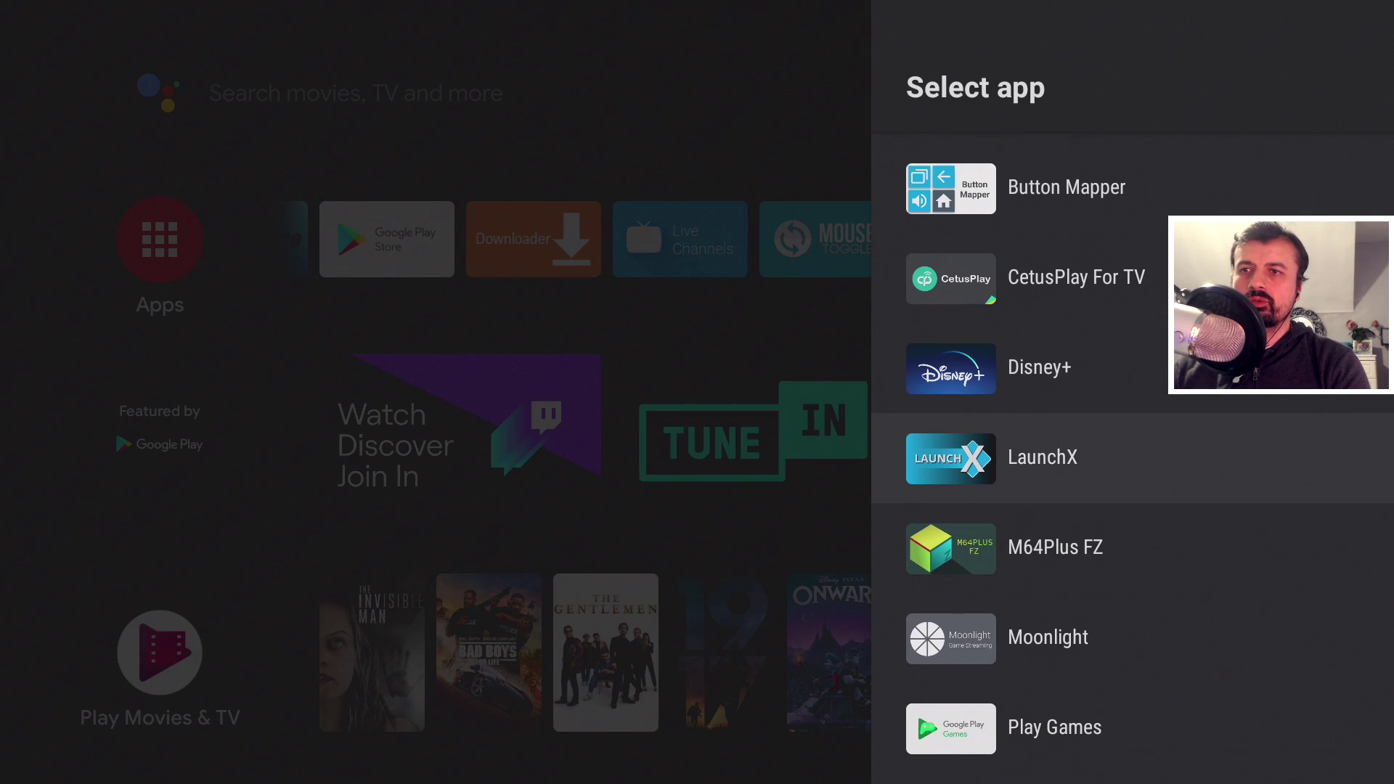
{"action": "key", "text": "Return"}
- Launch FTVLaunchX Helper from the favourites and allow USB debugging with "Always allow from this computer" enabled
{"action": "key", "text": "Left"}
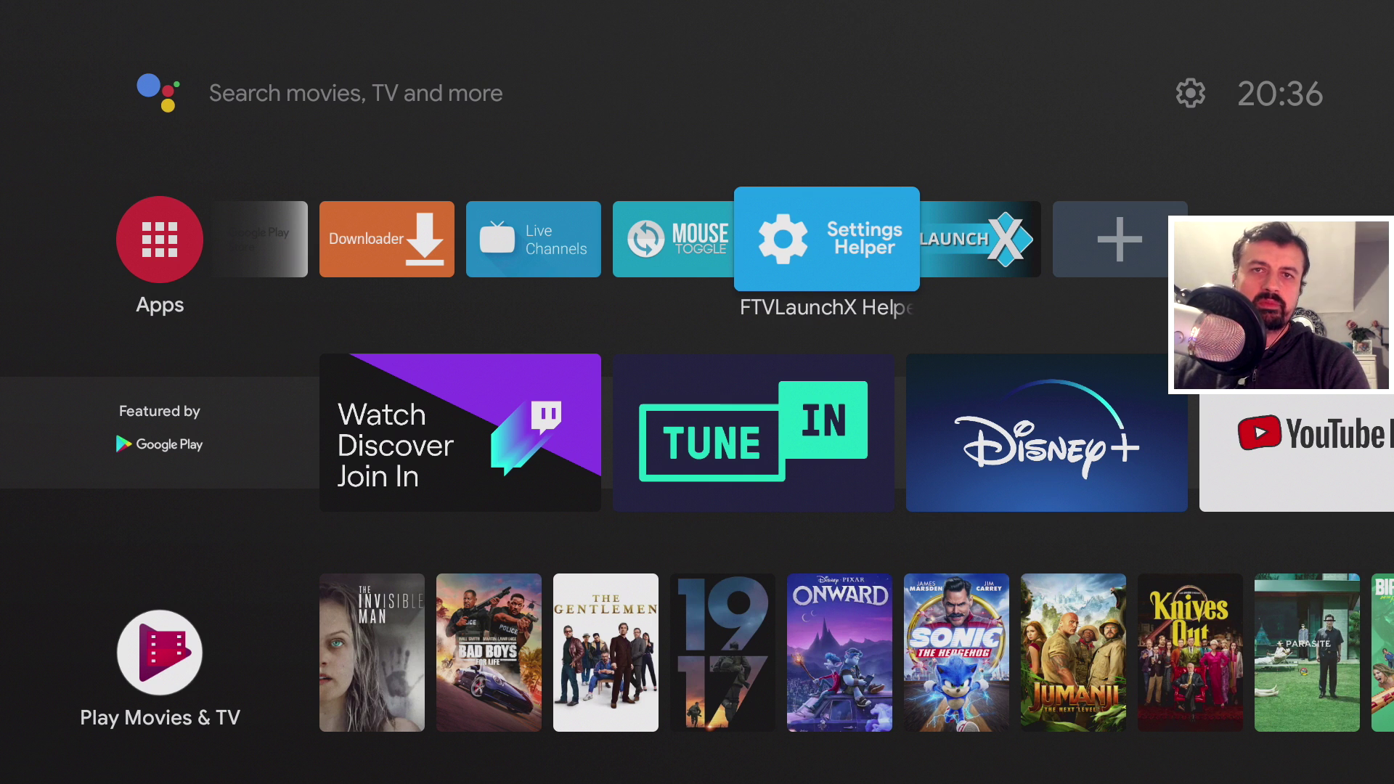
{"action": "key", "text": "Right"}
{"action": "key", "text": "Left"}
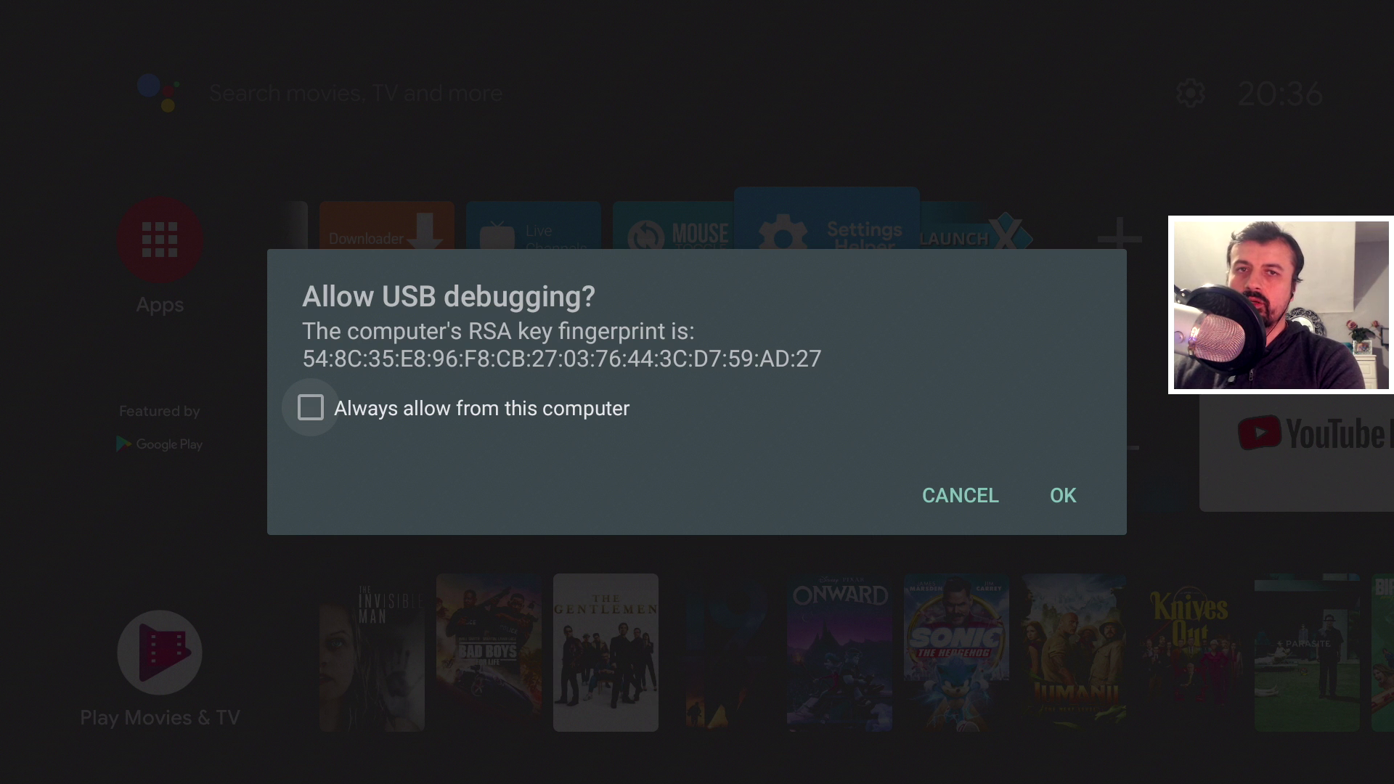
{"action": "key", "text": "Down"}
{"action": "key", "text": "Up"}
{"action": "key", "text": "Return"}
{"action": "key", "text": "Down"}
{"action": "key", "text": "Right"}
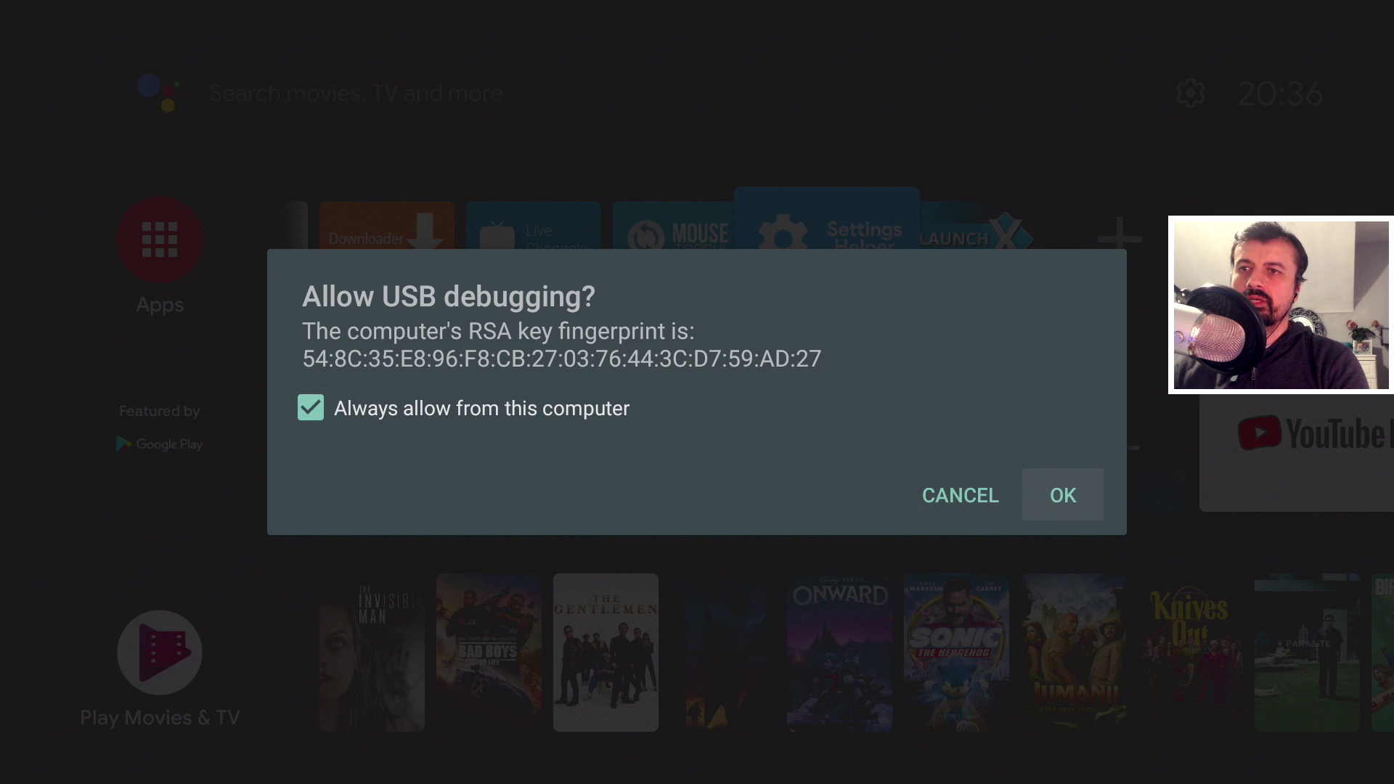
{"action": "key", "text": "Return"}
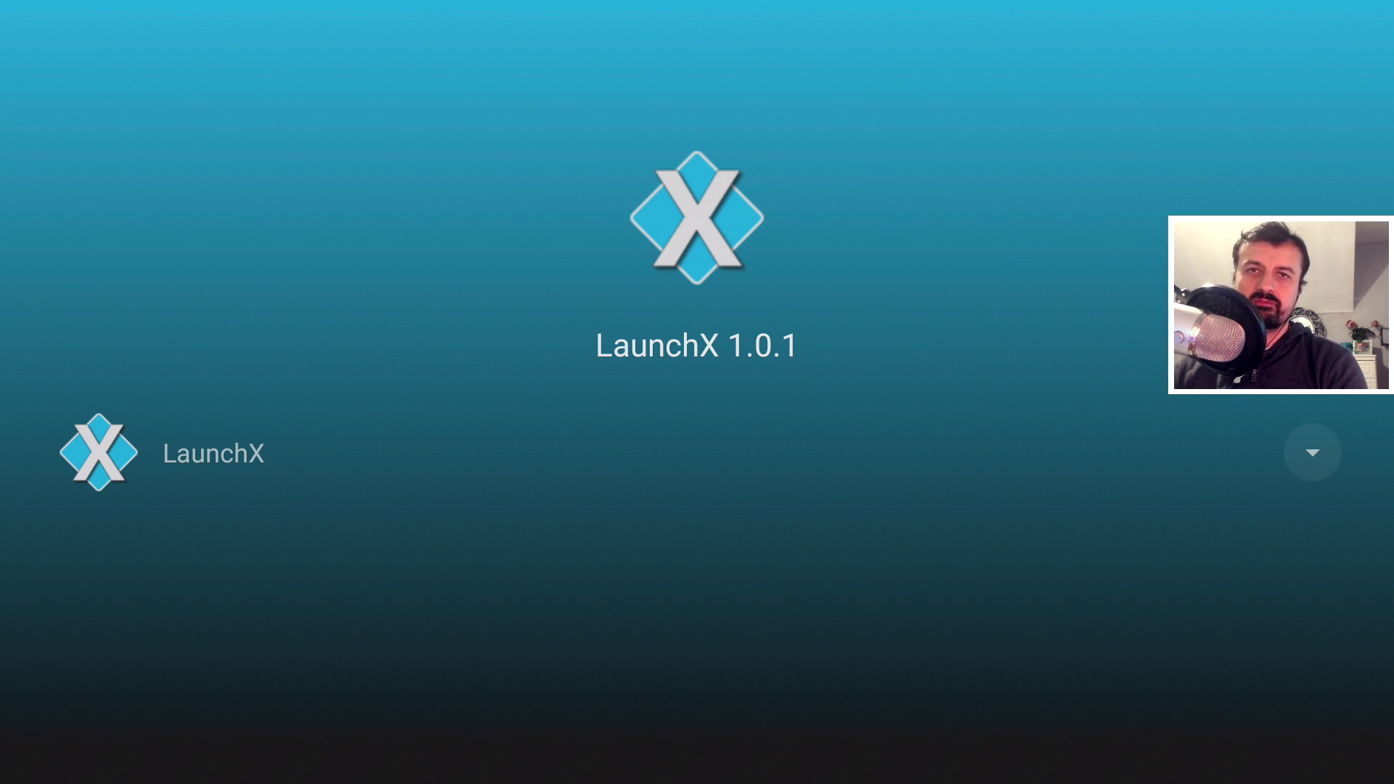
- Choose Wolf Launcher as the app LaunchX opens and go to the home screen
{"action": "key", "text": "Return"}
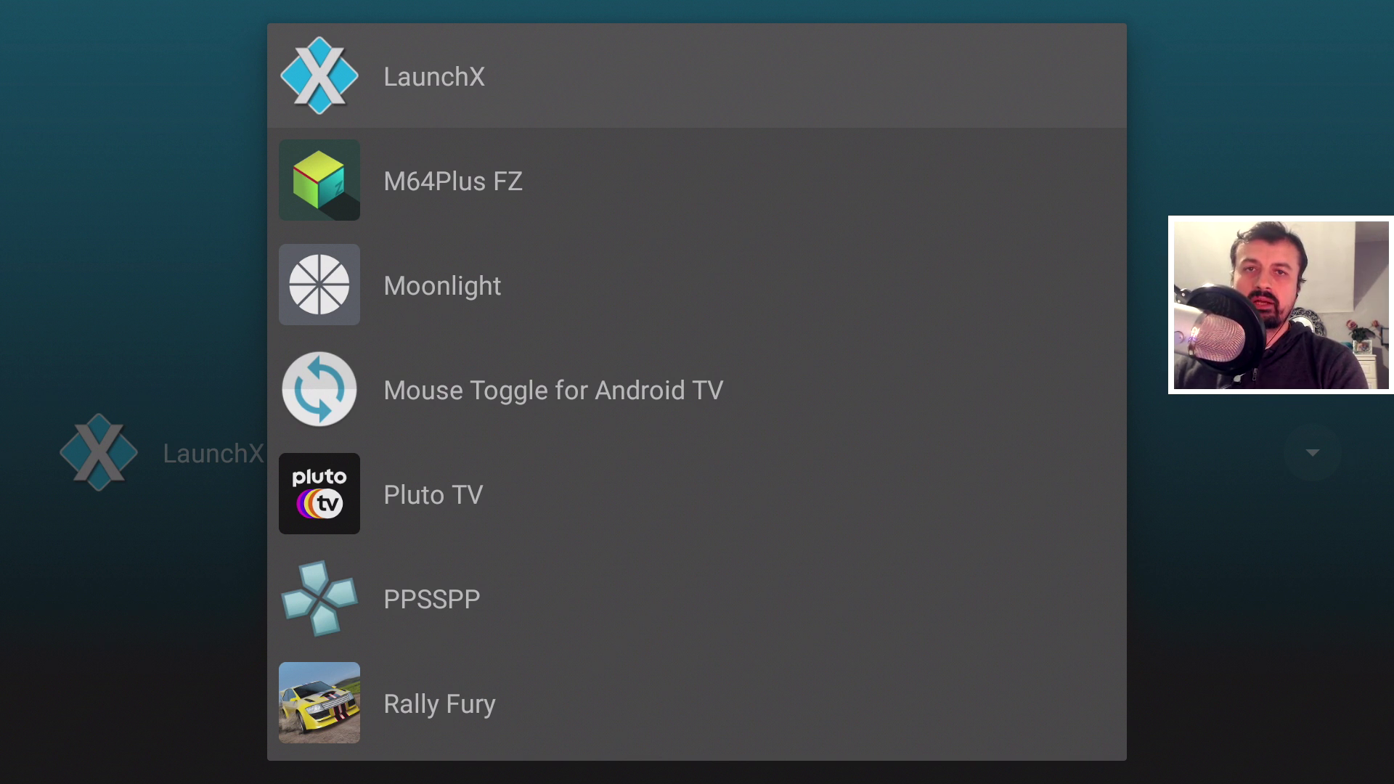
{"action": "key", "text": "Down"}
{"action": "key", "text": "Down"}
{"action": "key", "text": "Down"}
{"action": "key", "text": "Down"}
{"action": "key", "text": "Down"}
{"action": "key", "text": "Down"}
{"action": "key", "text": "Down"}
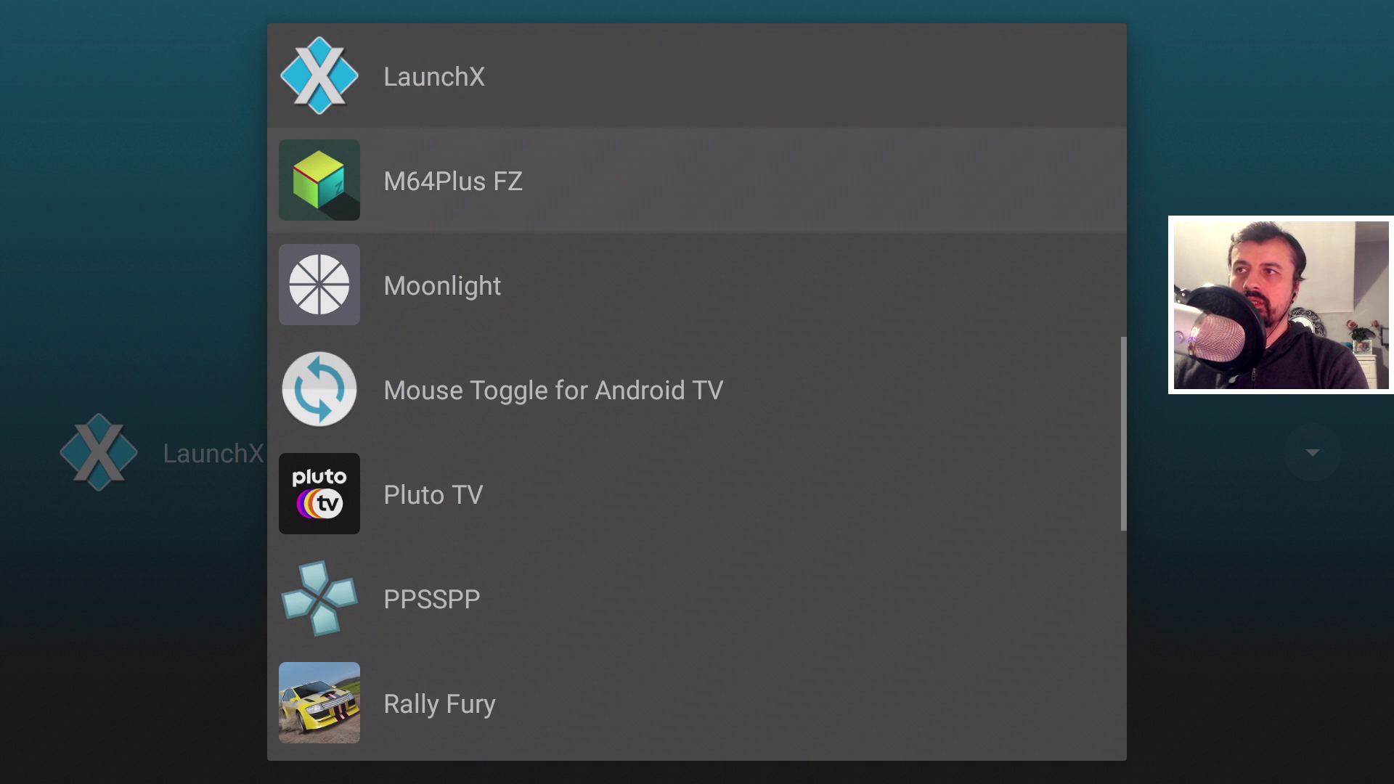
{"action": "key", "text": "Down"}
{"action": "key", "text": "Down"}
{"action": "key", "text": "Down"}
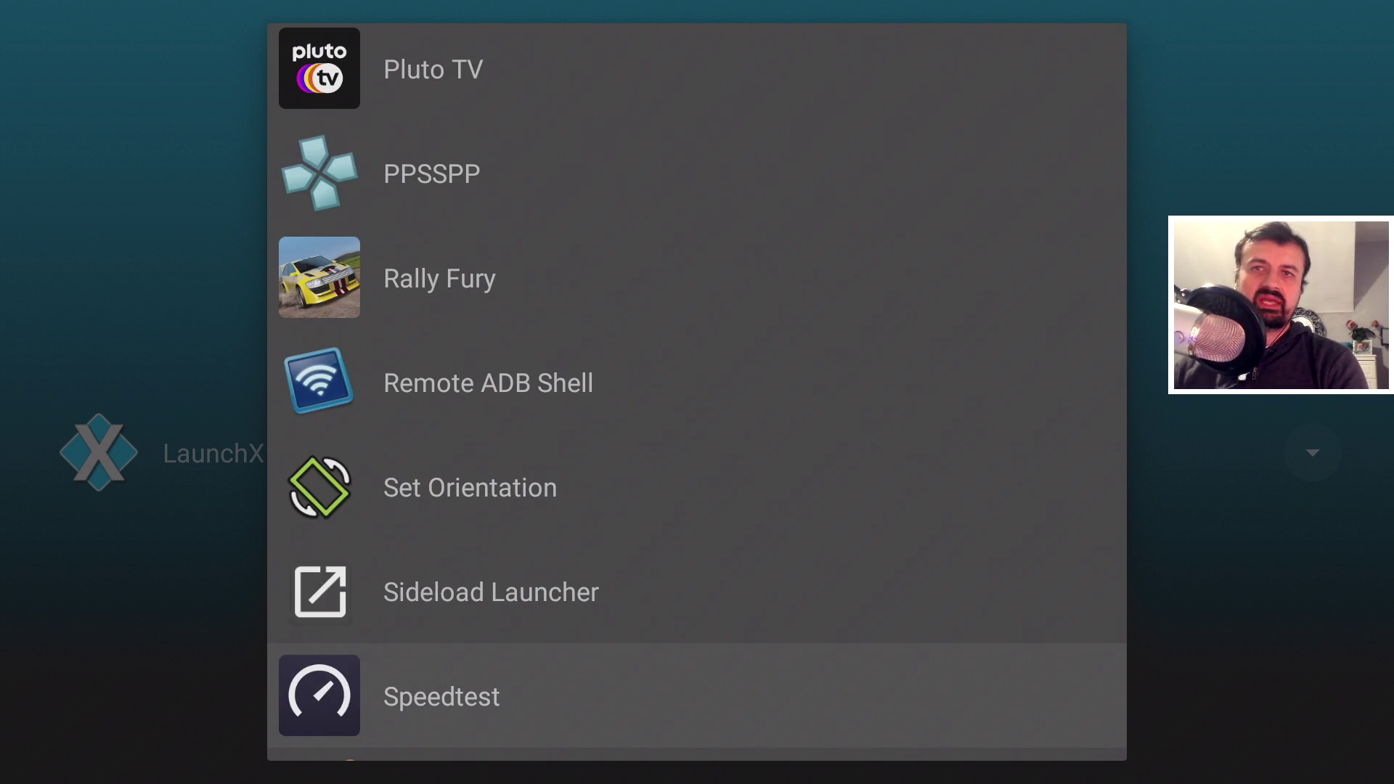
{"action": "key", "text": "Down"}
{"action": "key", "text": "Down"}
{"action": "key", "text": "Down"}
{"action": "key", "text": "Down"}
{"action": "key", "text": "Up"}
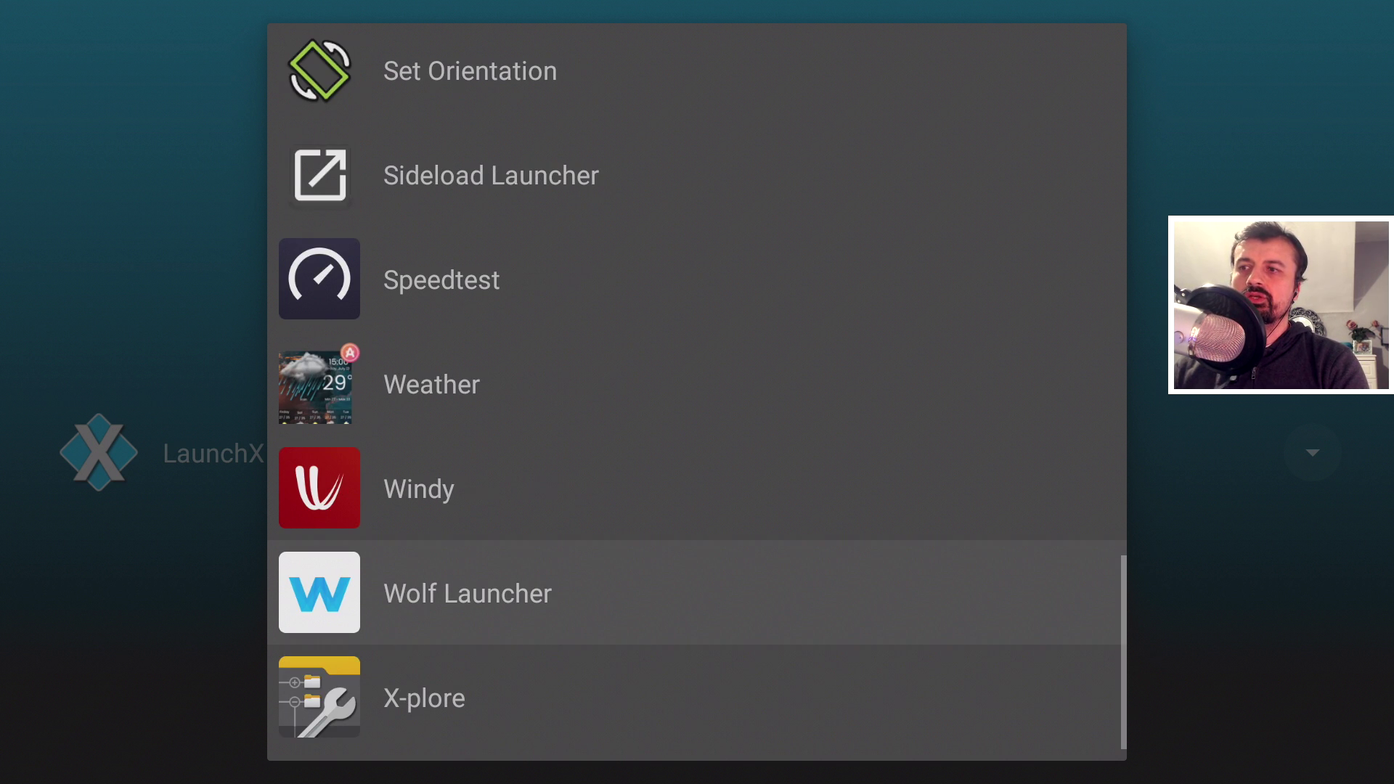
{"action": "key", "text": "Return"}
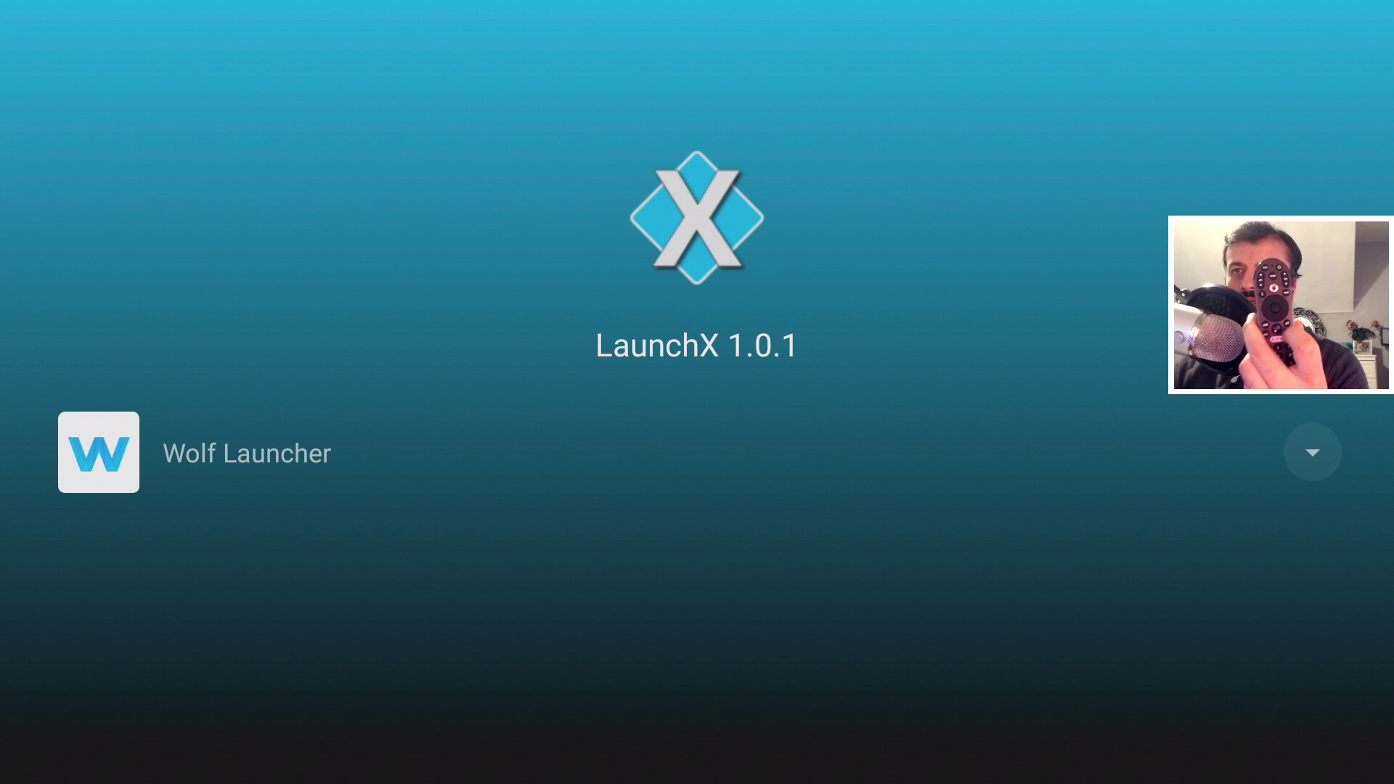
{"action": "key", "text": "Home"}
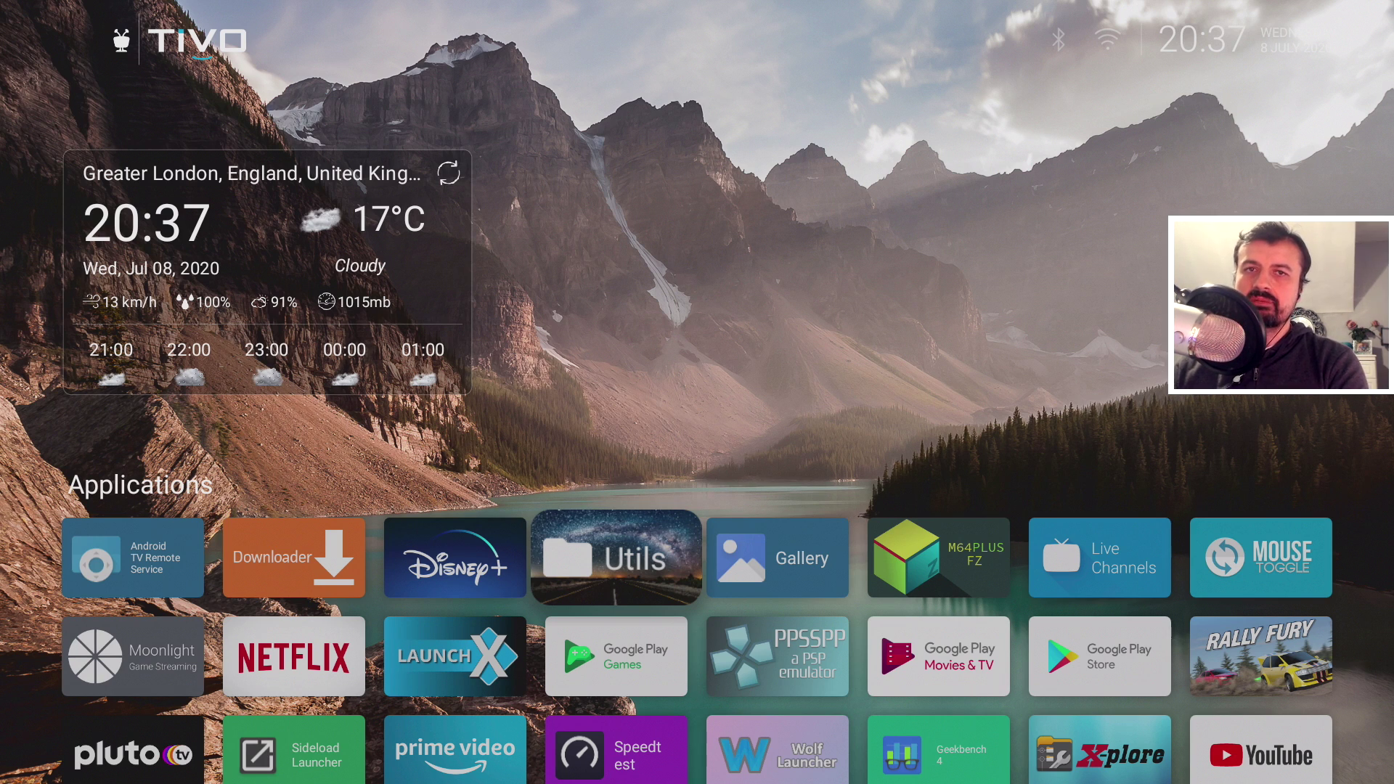
- Open the launcher's wallpaper settings and switch Application Wallpaper off and back on
{"action": "key", "text": "Up"}
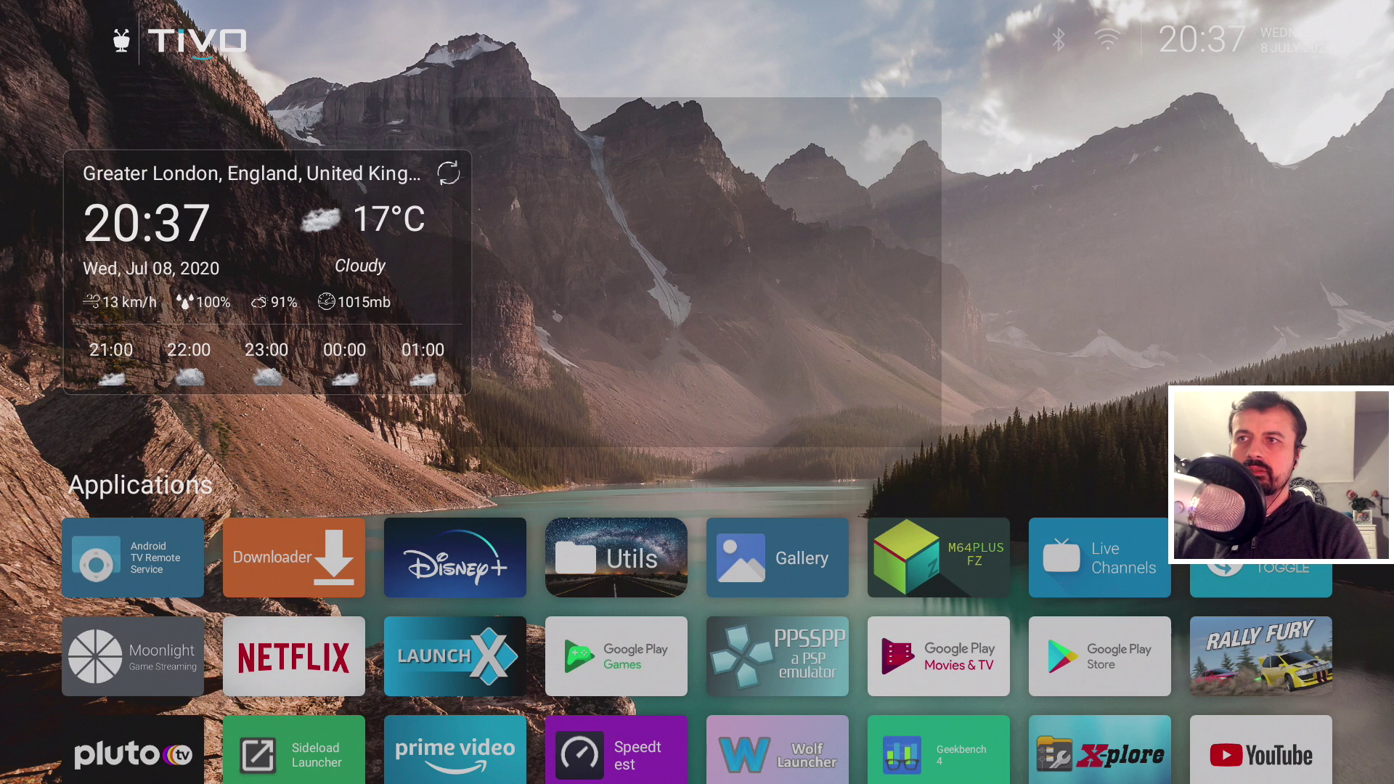
{"action": "key", "text": "Return"}
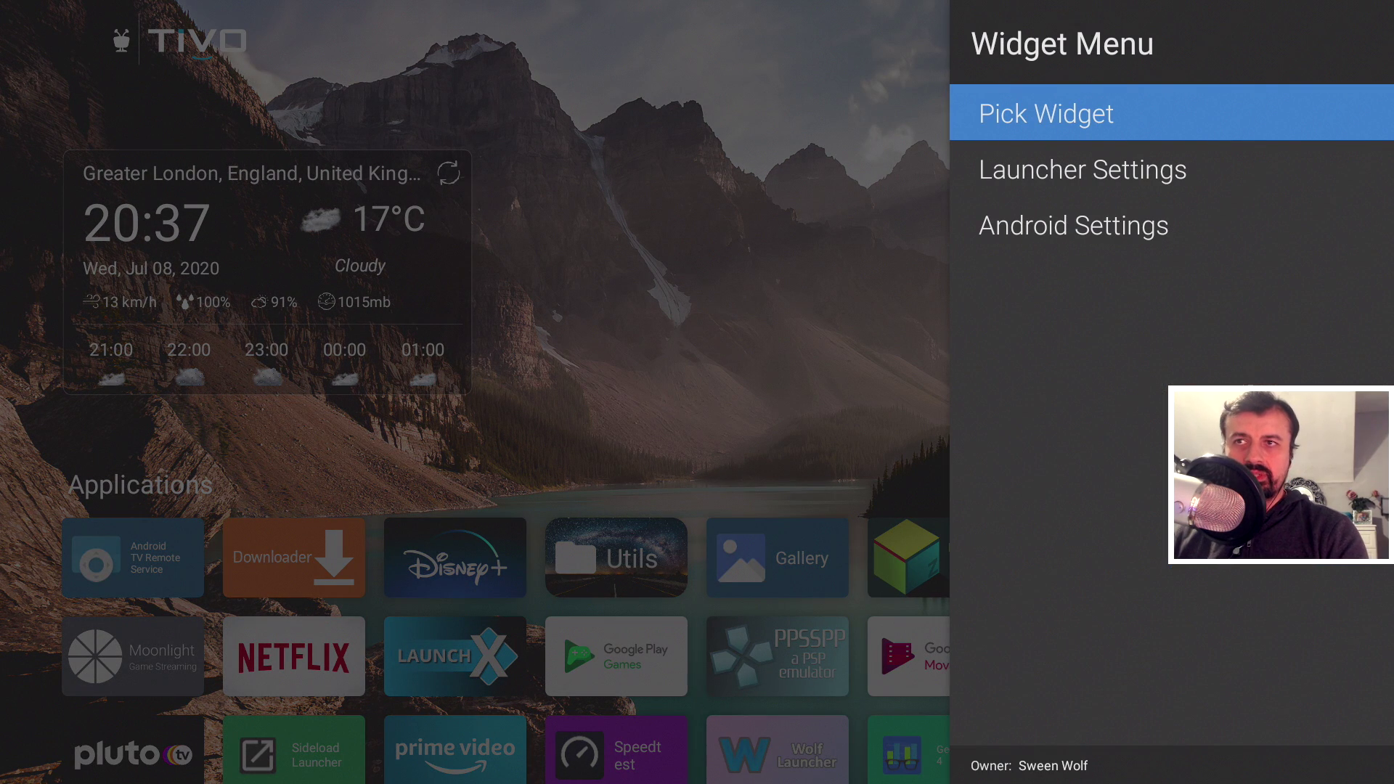
{"action": "key", "text": "Down"}
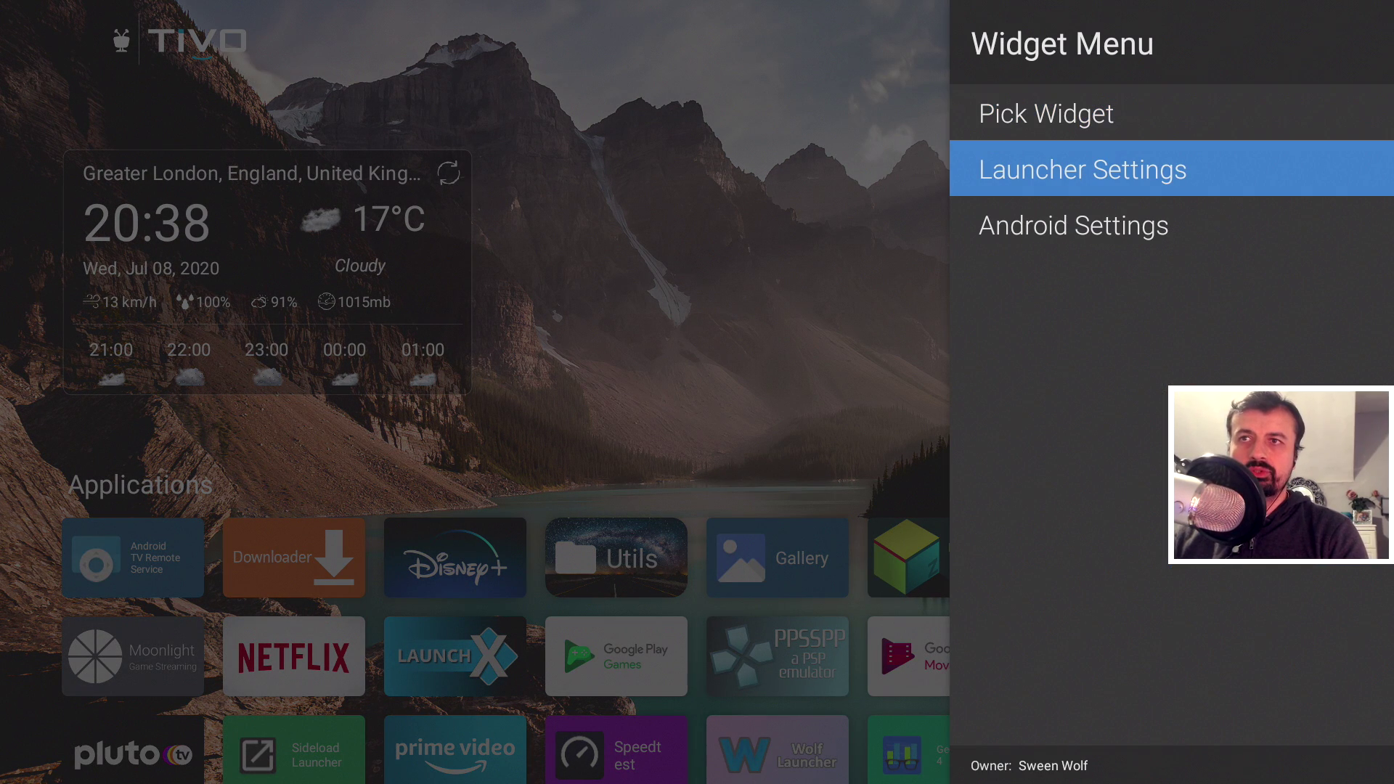
{"action": "key", "text": "Return"}
{"action": "key", "text": "Down"}
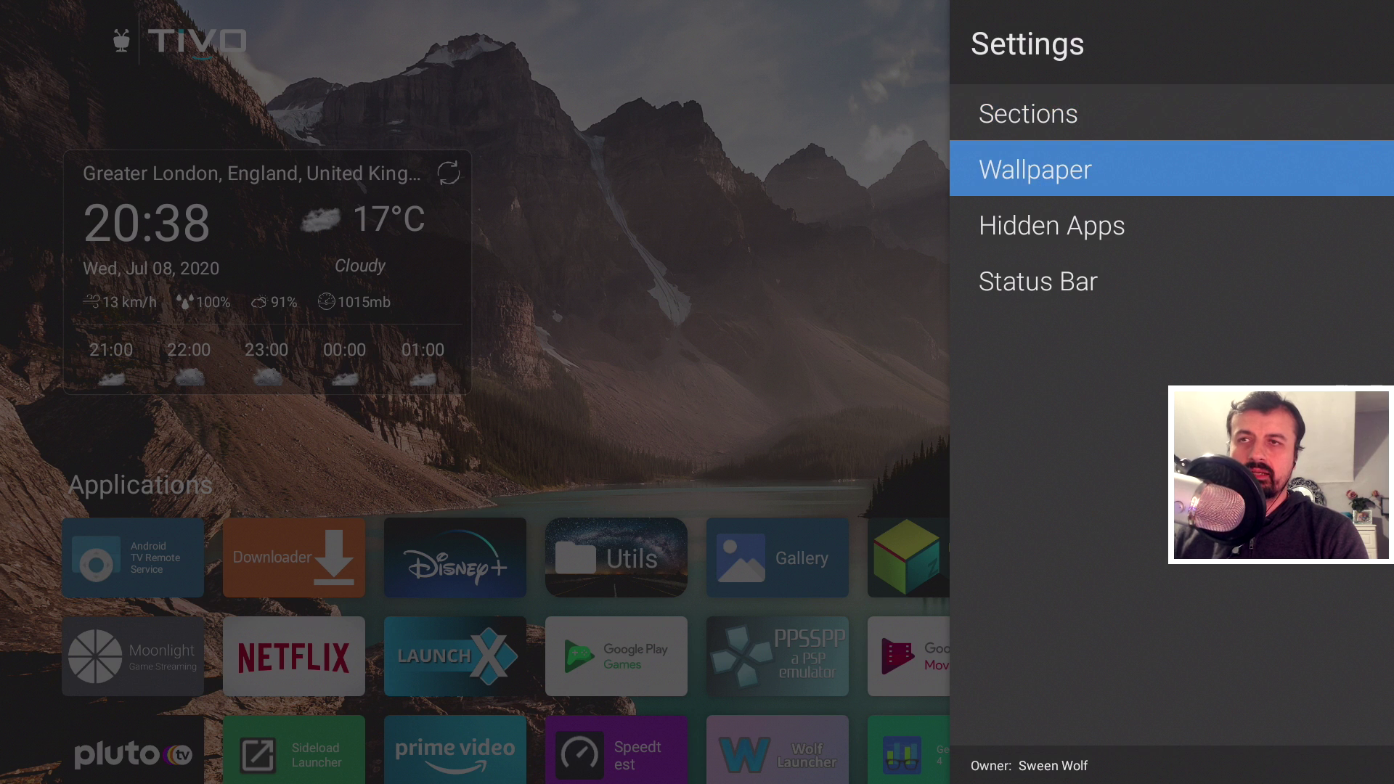
{"action": "key", "text": "Return"}
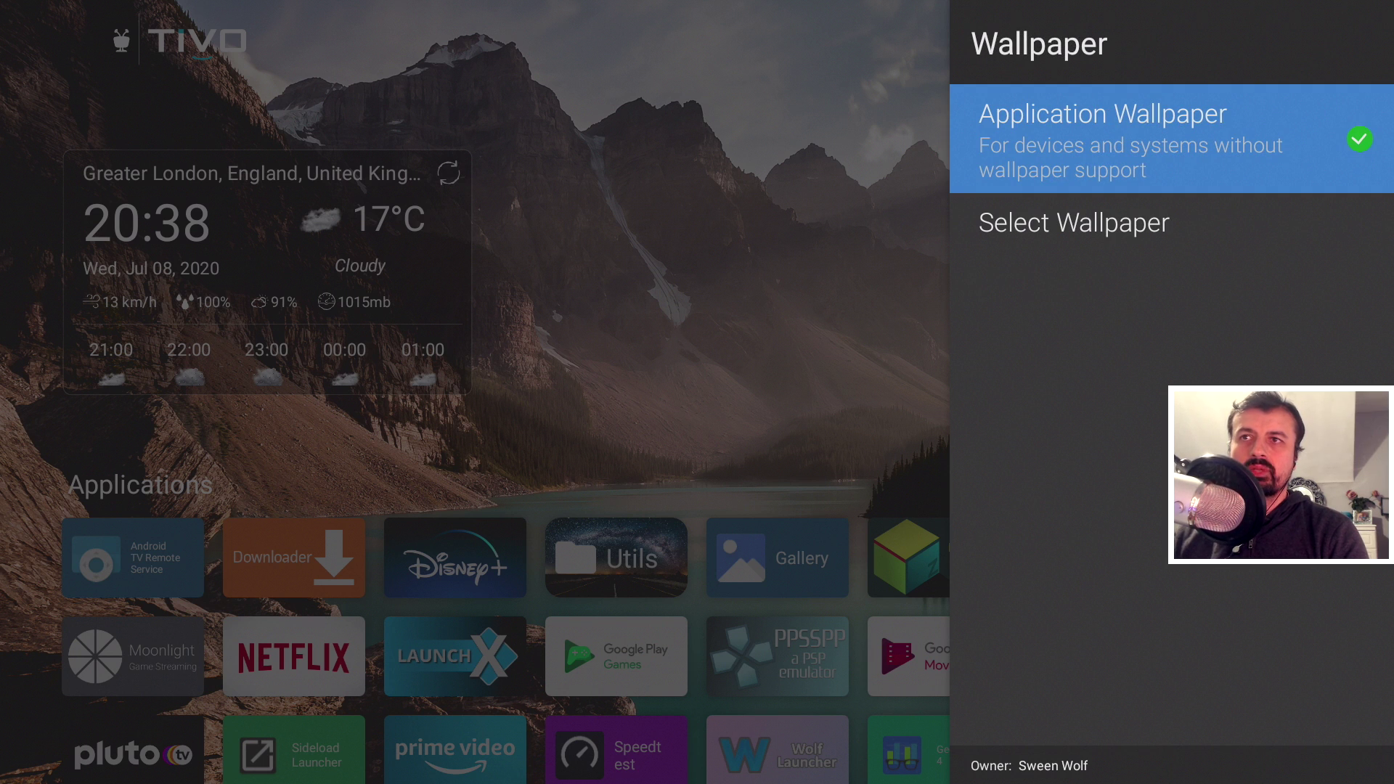
{"action": "key", "text": "Return"}
{"action": "key", "text": "Return"}
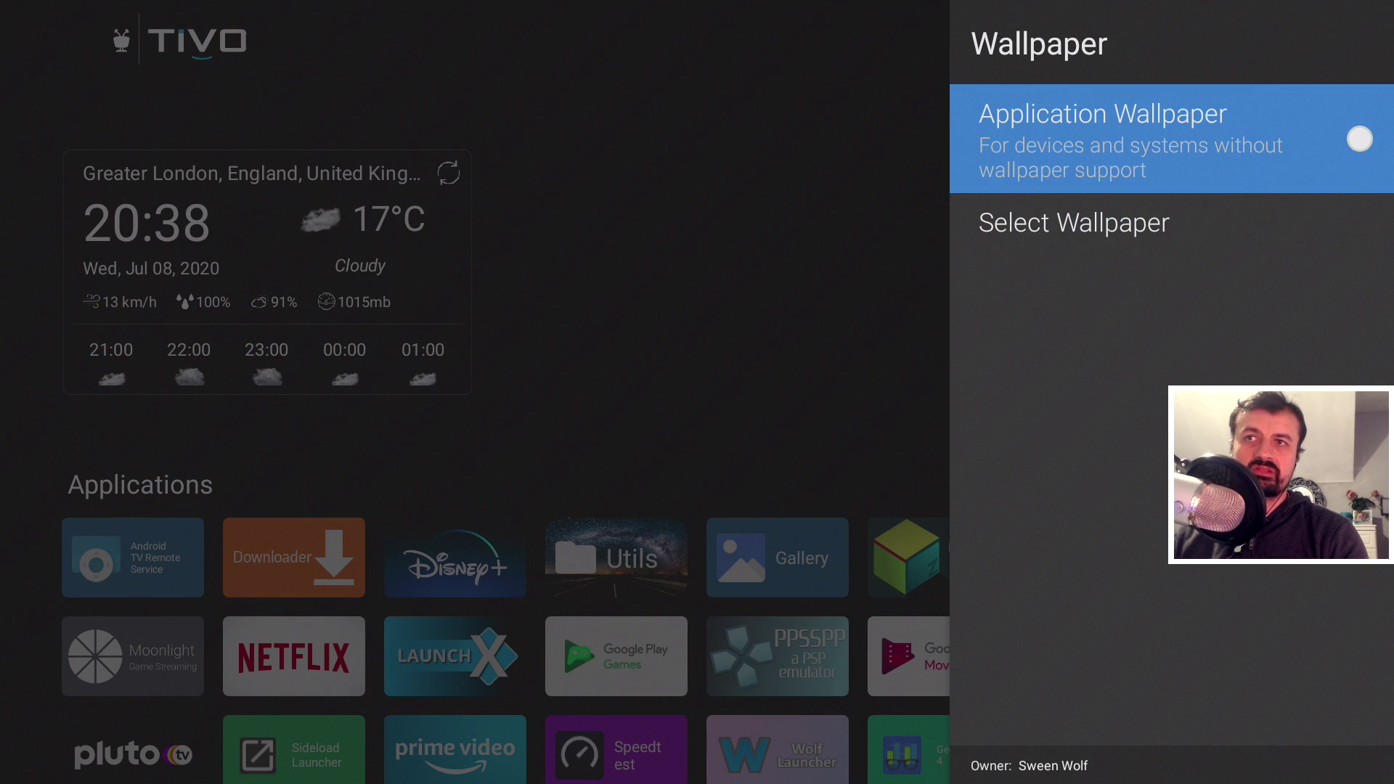
{"action": "key", "text": "Return"}
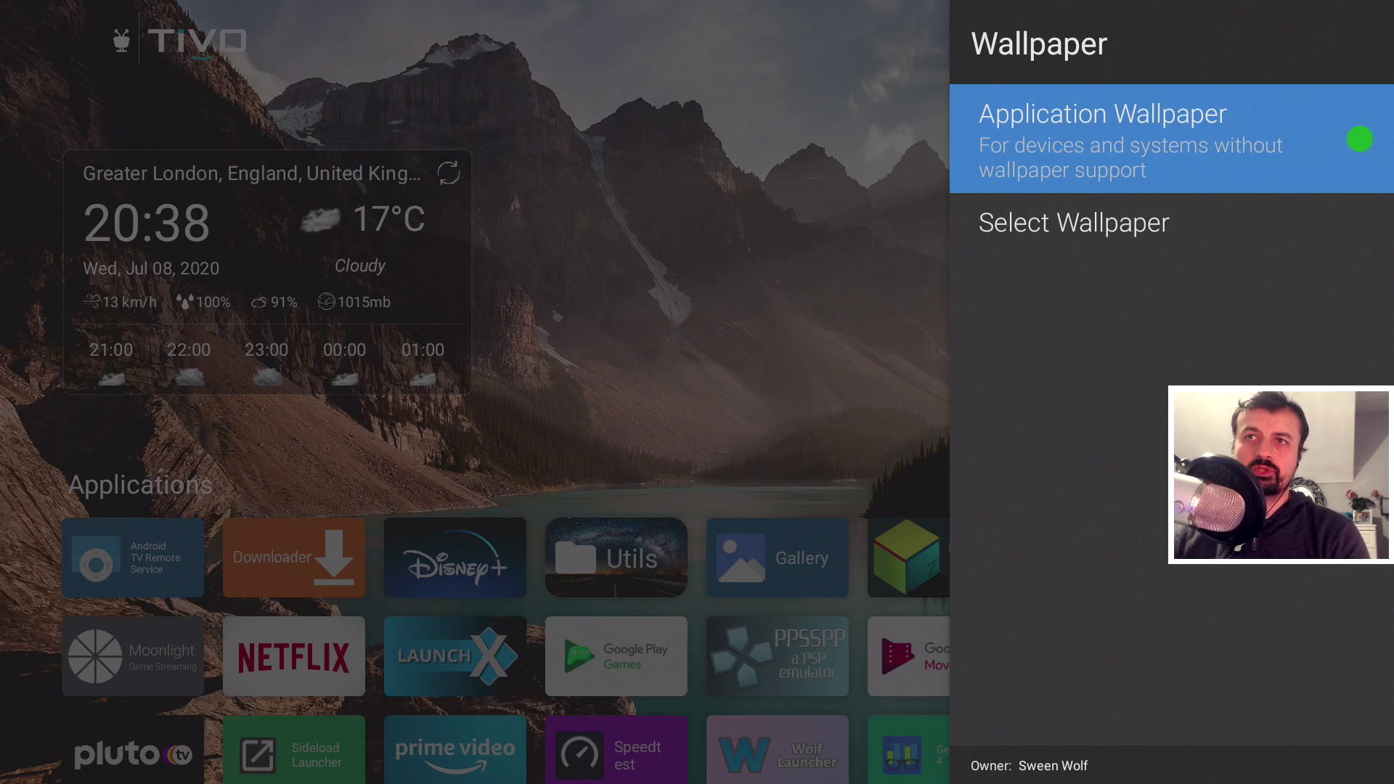
- Set the macOS-Mojave image from the Downloader folder in internal storage as the wallpaper
{"action": "key", "text": "Down"}
{"action": "key", "text": "Return"}
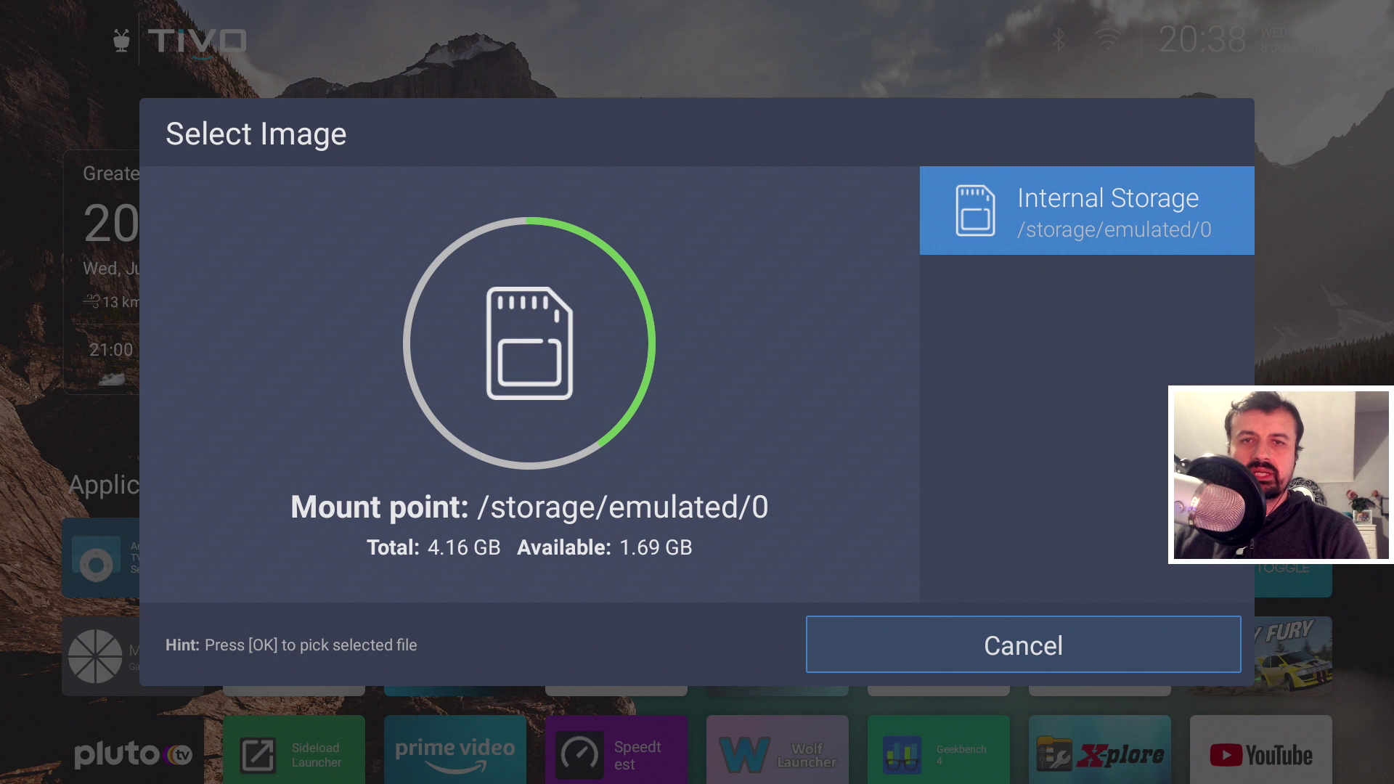
{"action": "key", "text": "Return"}
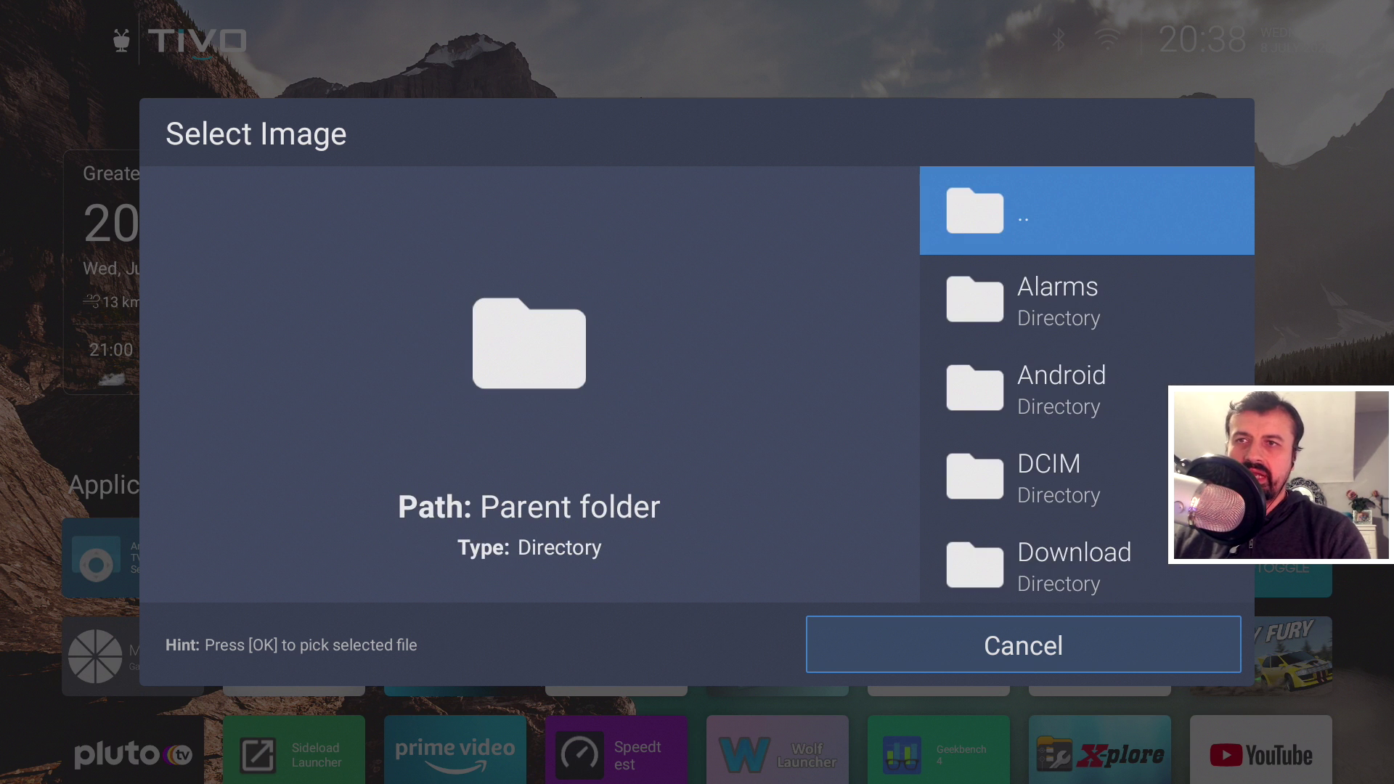
{"action": "key", "text": "Down"}
{"action": "key", "text": "Down"}
{"action": "key", "text": "Down"}
{"action": "key", "text": "Down"}
{"action": "key", "text": "Down"}
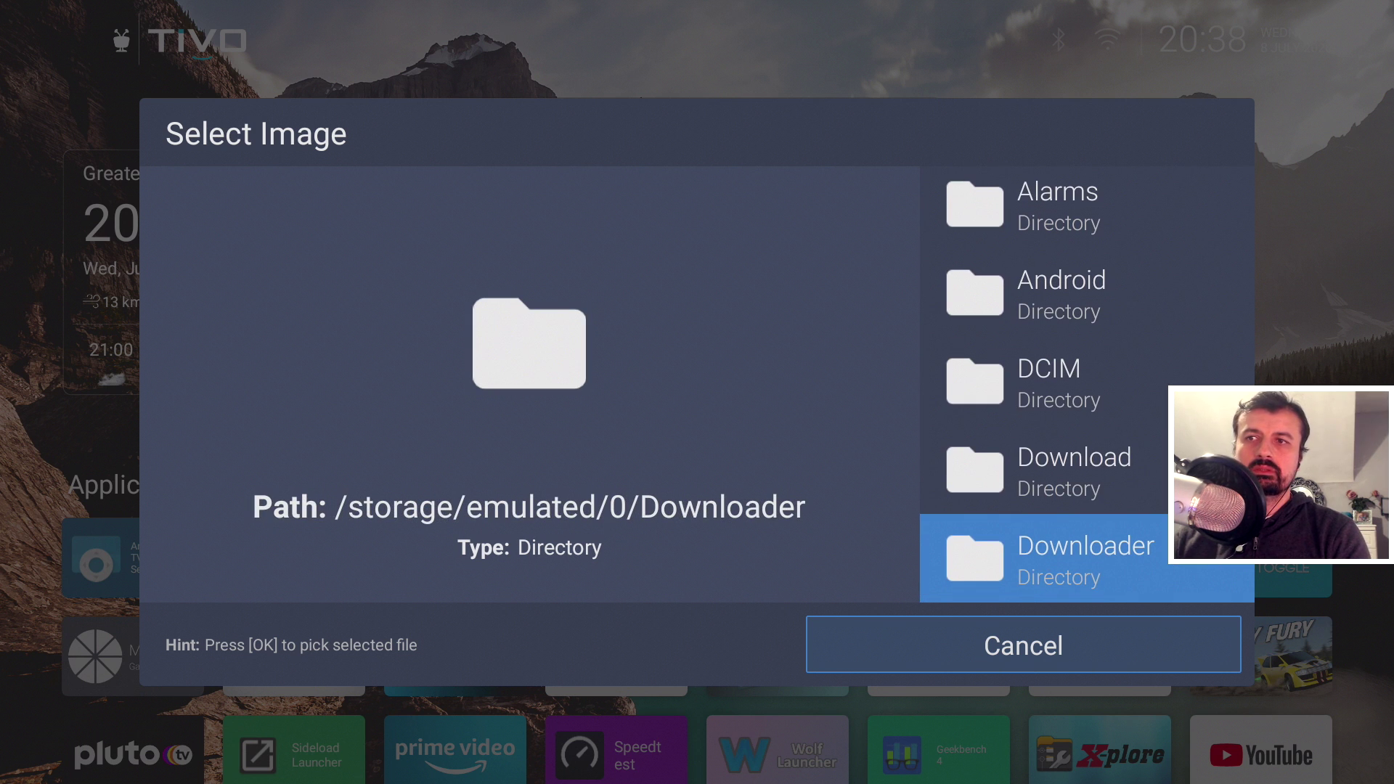
{"action": "key", "text": "Return"}
{"action": "key", "text": "Down"}
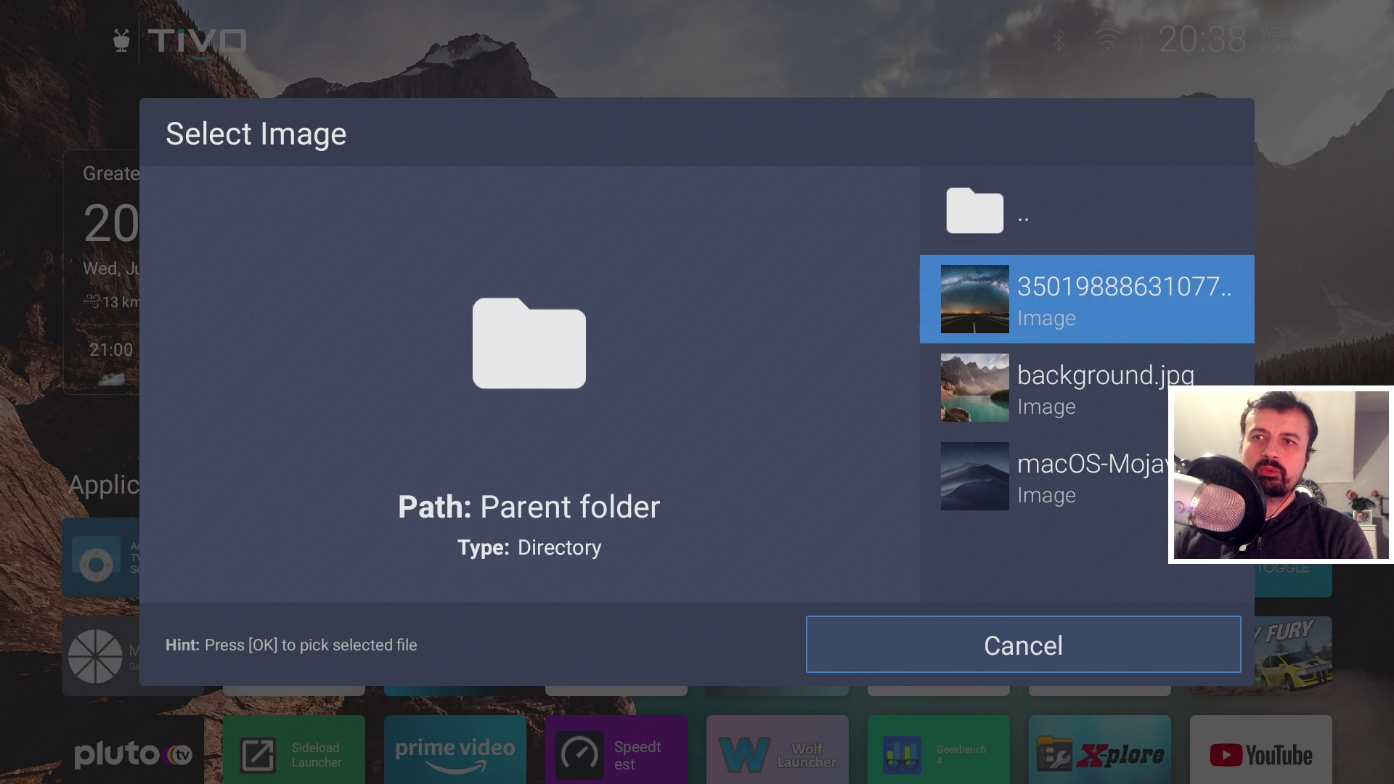
{"action": "key", "text": "Down"}
{"action": "key", "text": "Down"}
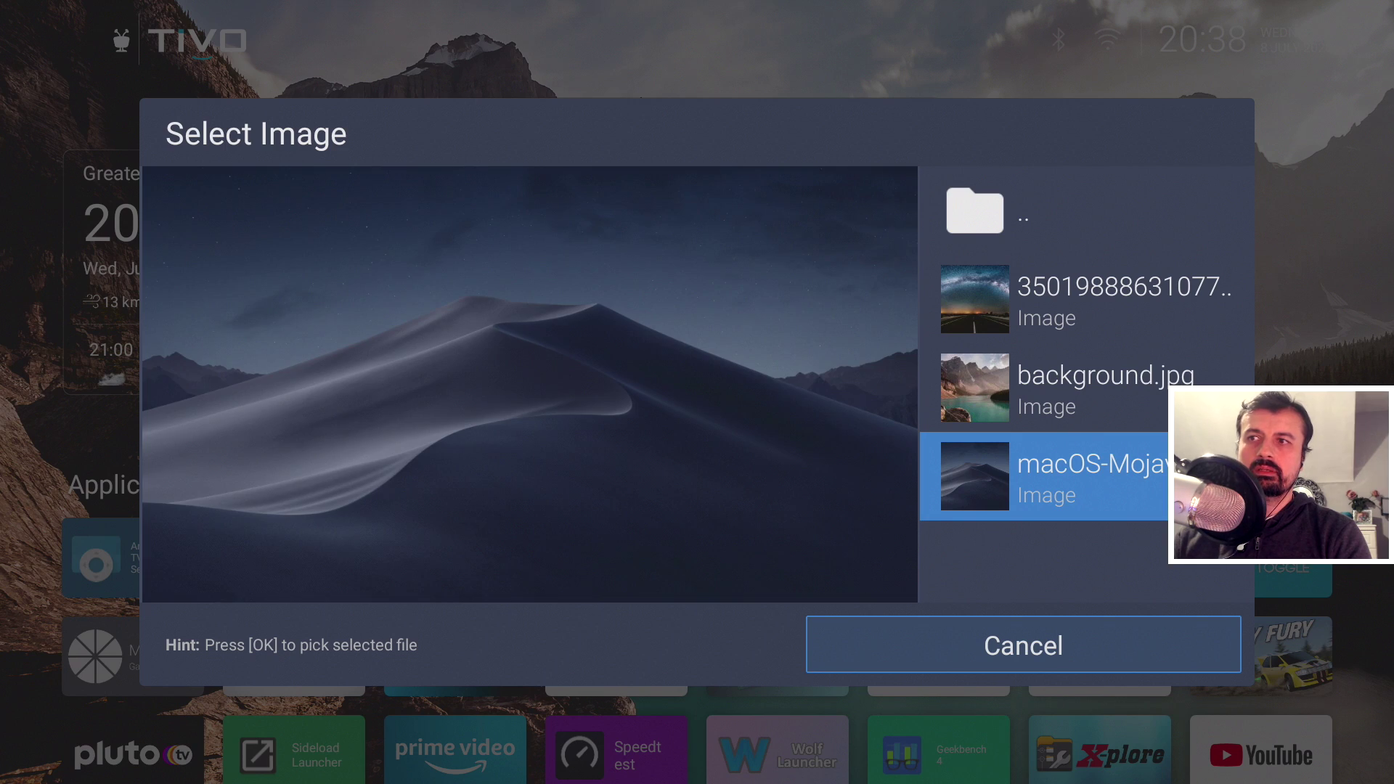
{"action": "key", "text": "Return"}
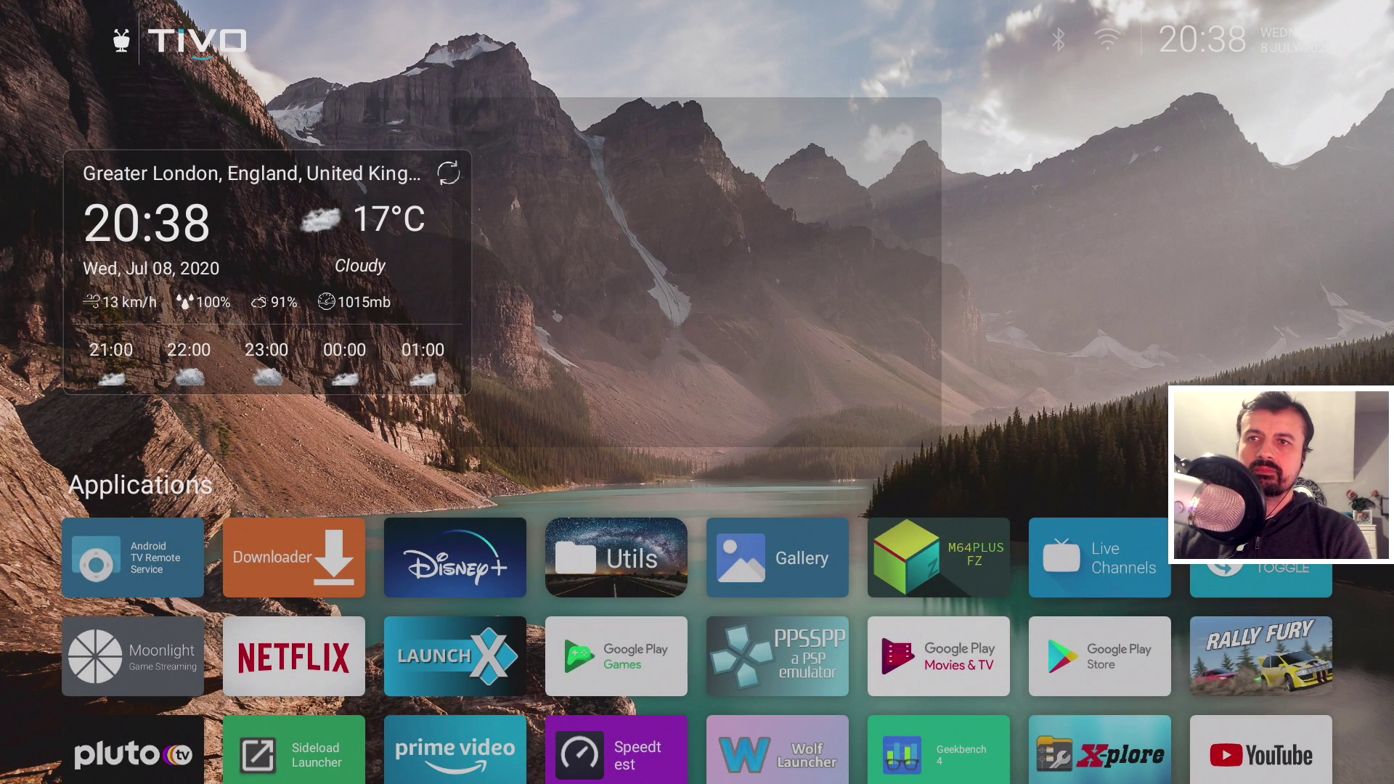
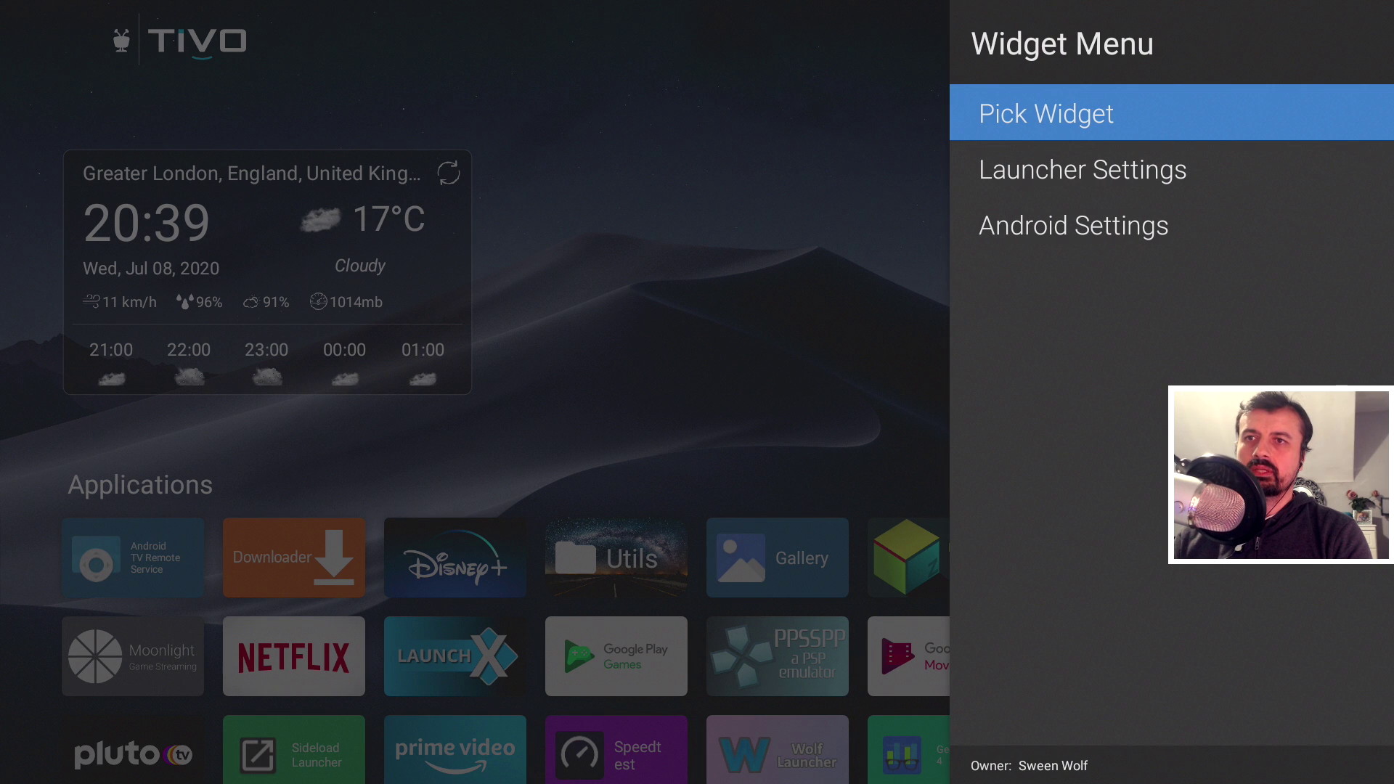
- Open Manage Sections from the launcher settings
{"action": "key", "text": "Return"}
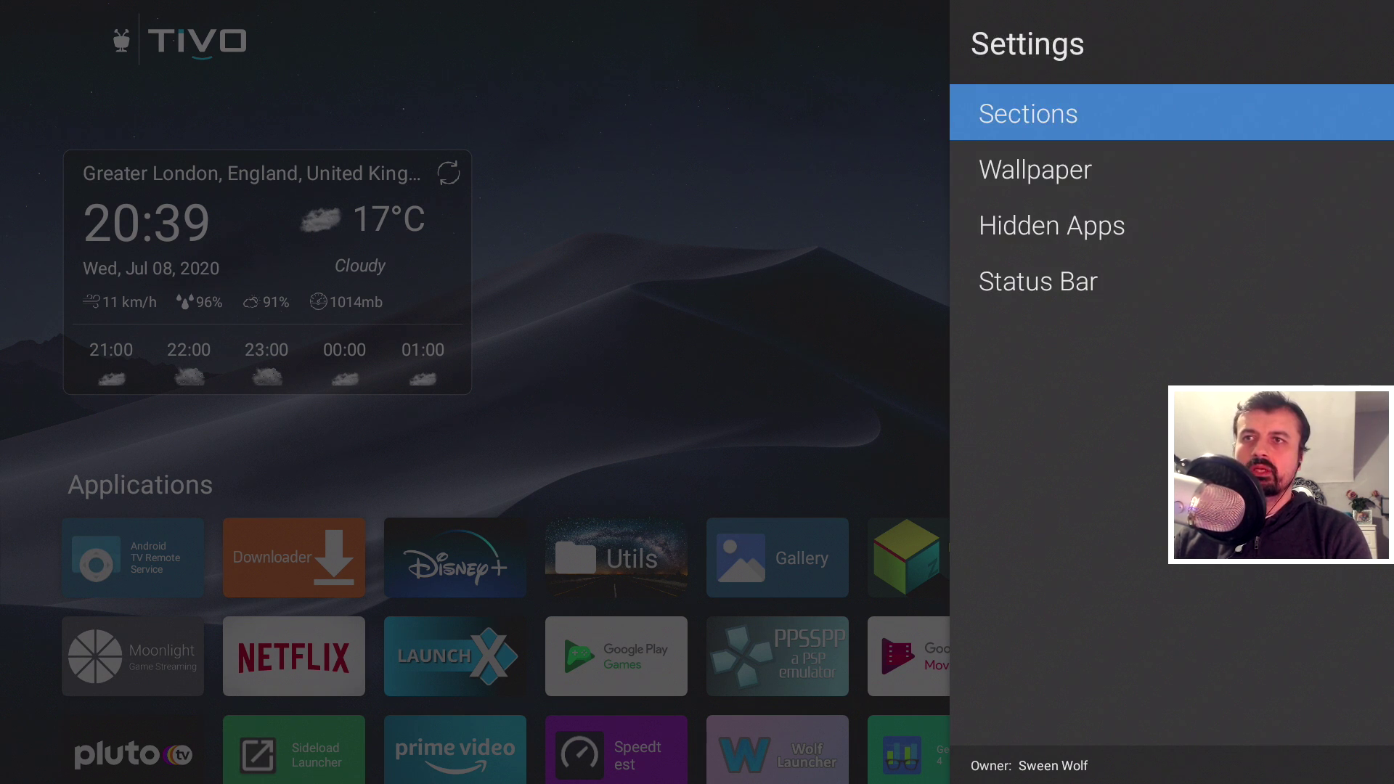
{"action": "key", "text": "Return"}
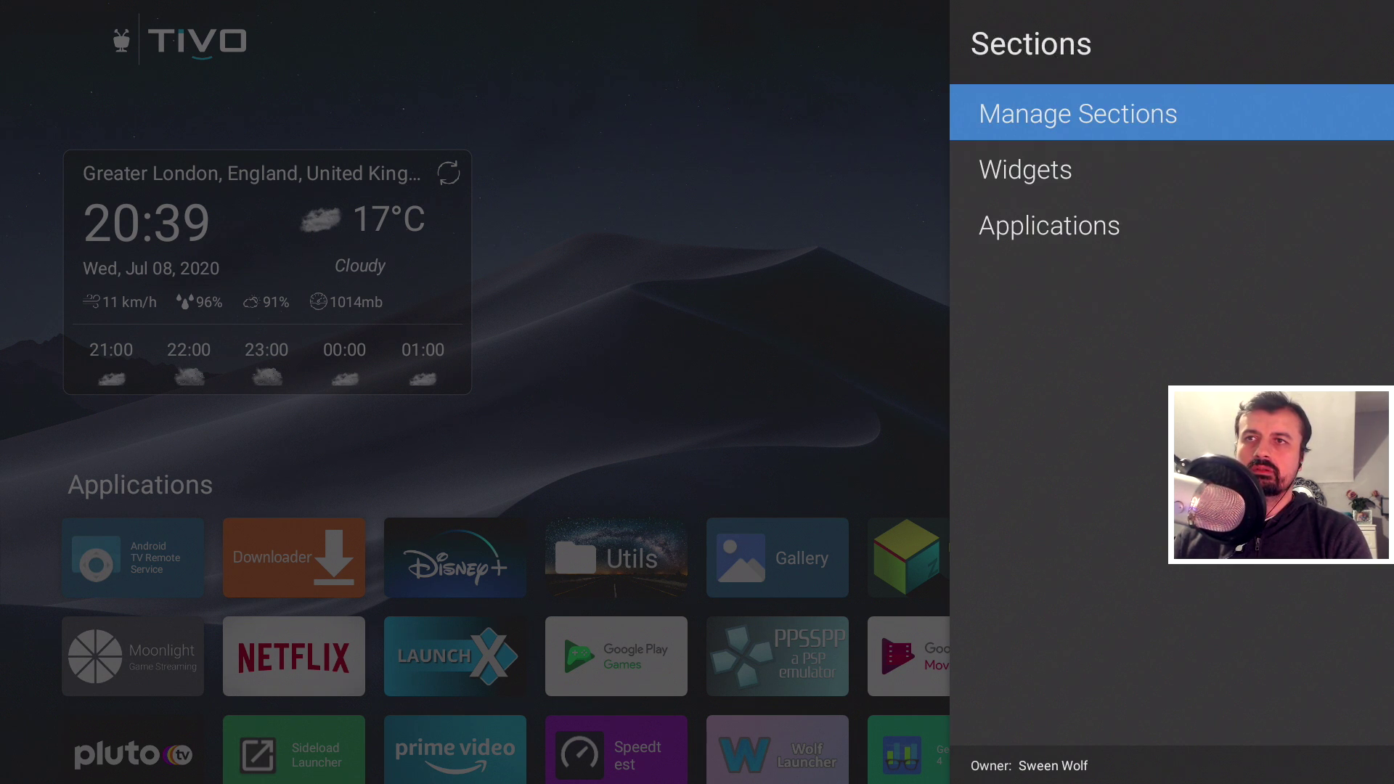
{"action": "key", "text": "Return"}
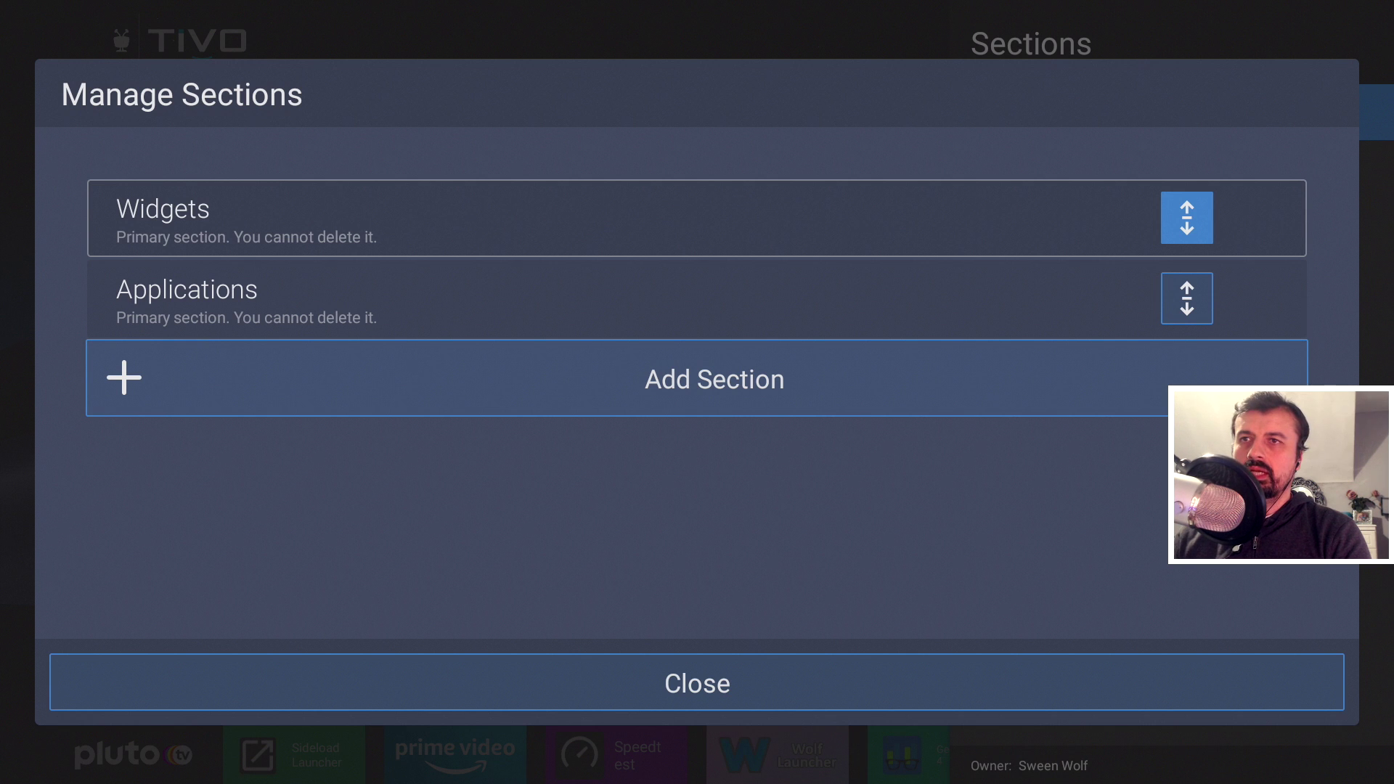
{"action": "key", "text": "Down"}
{"action": "key", "text": "Up"}
{"action": "key", "text": "Down"}
{"action": "key", "text": "Down"}
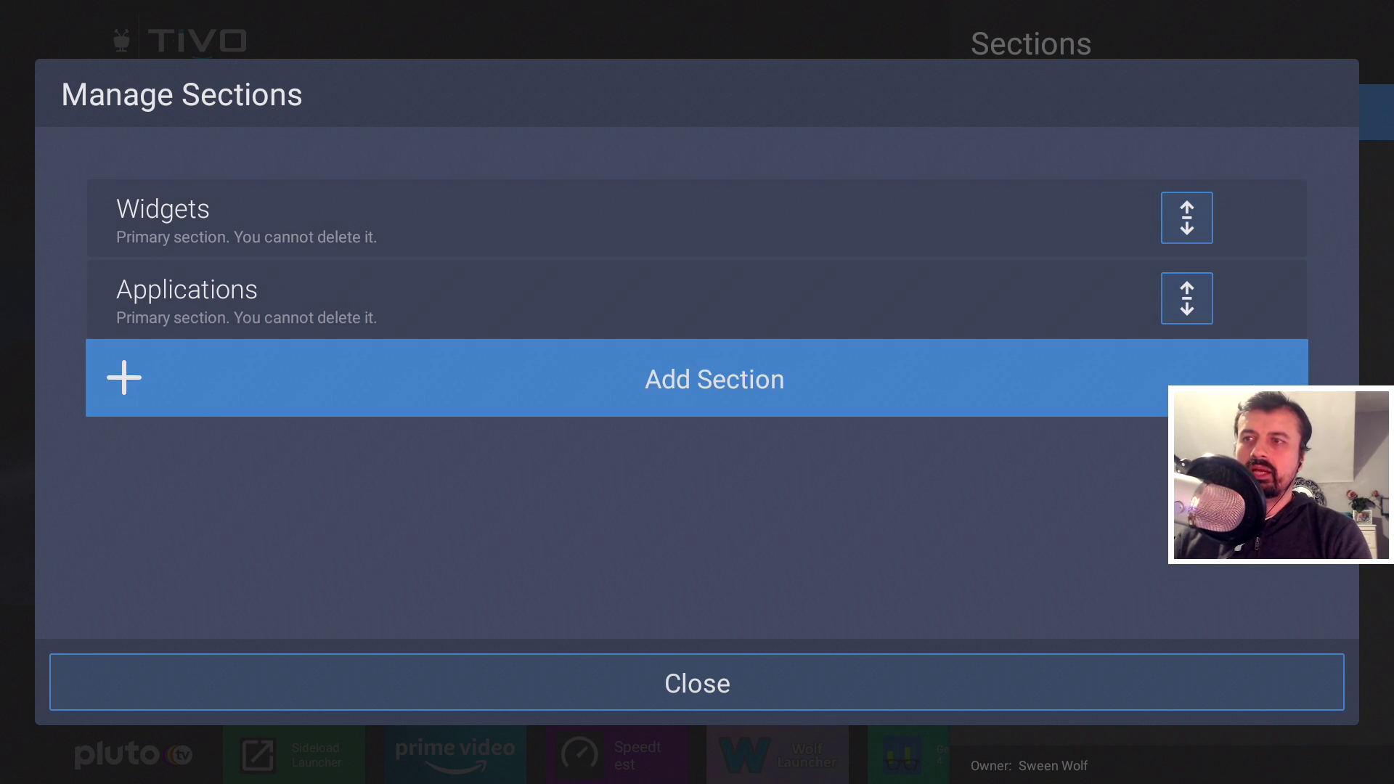
- Add a section titled "Games" and return to the home screen
{"action": "key", "text": "Return"}
{"action": "key", "text": "Return"}
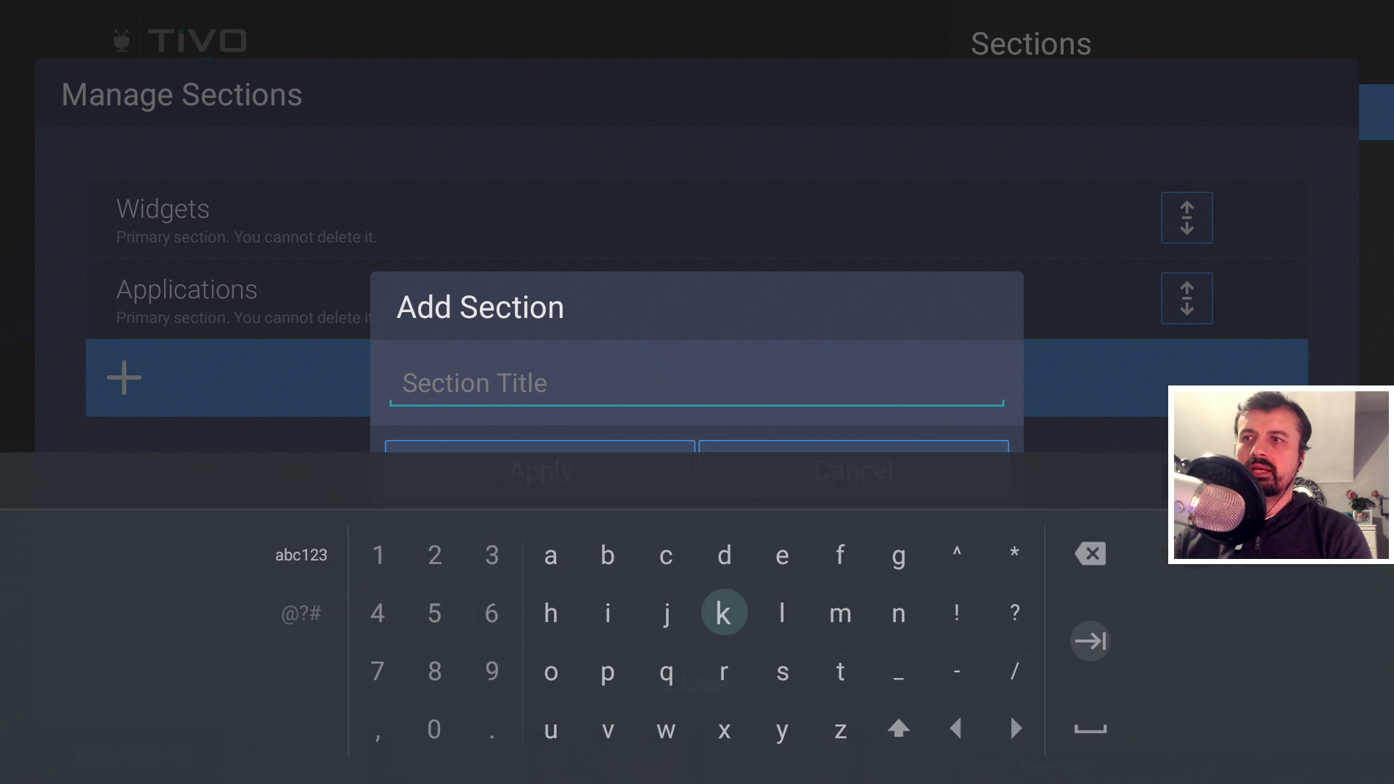
{"action": "key", "text": "Left"}
{"action": "key", "text": "Down"}
{"action": "key", "text": "Right"}
{"action": "key", "text": "Right"}
{"action": "key", "text": "Right"}
{"action": "key", "text": "Right"}
{"action": "type", "text": "Games"}
{"action": "key", "text": "Return"}
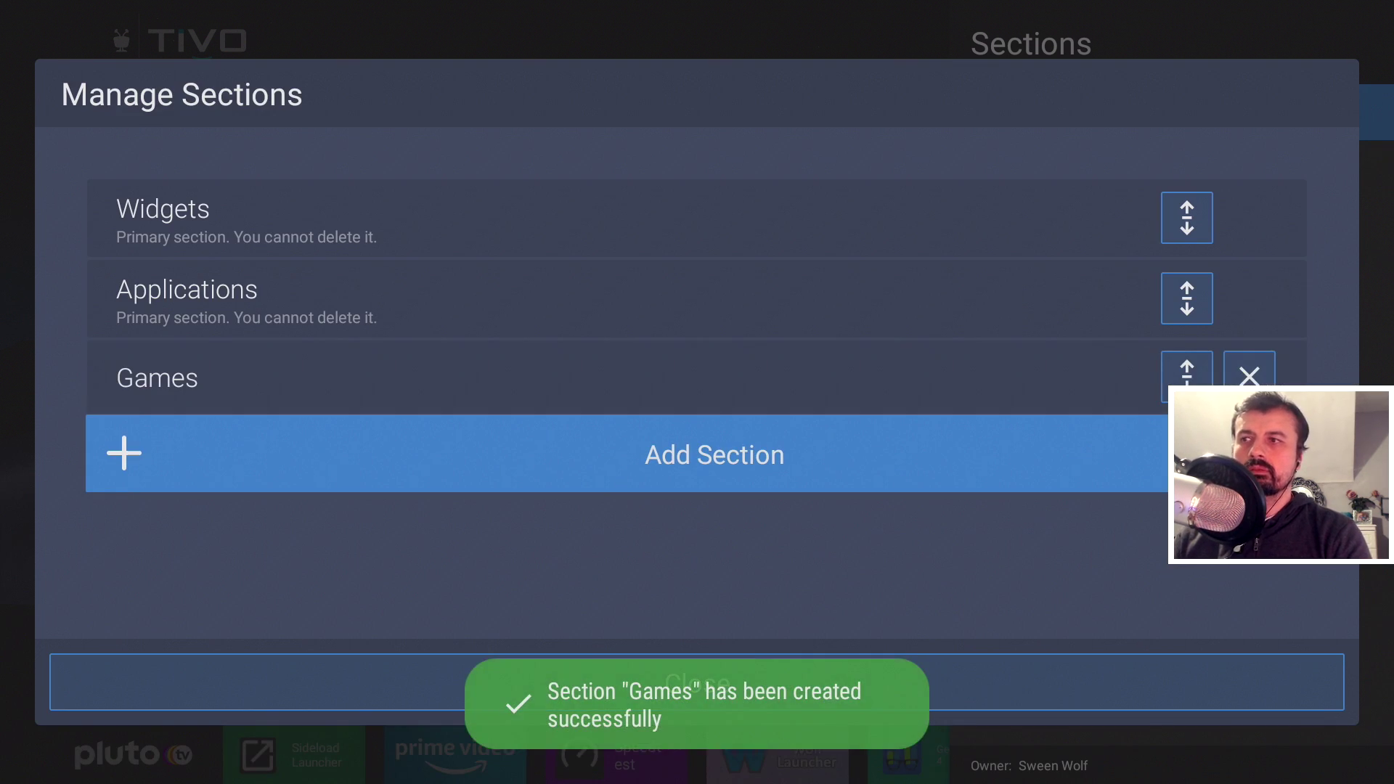
{"action": "key", "text": "Down"}
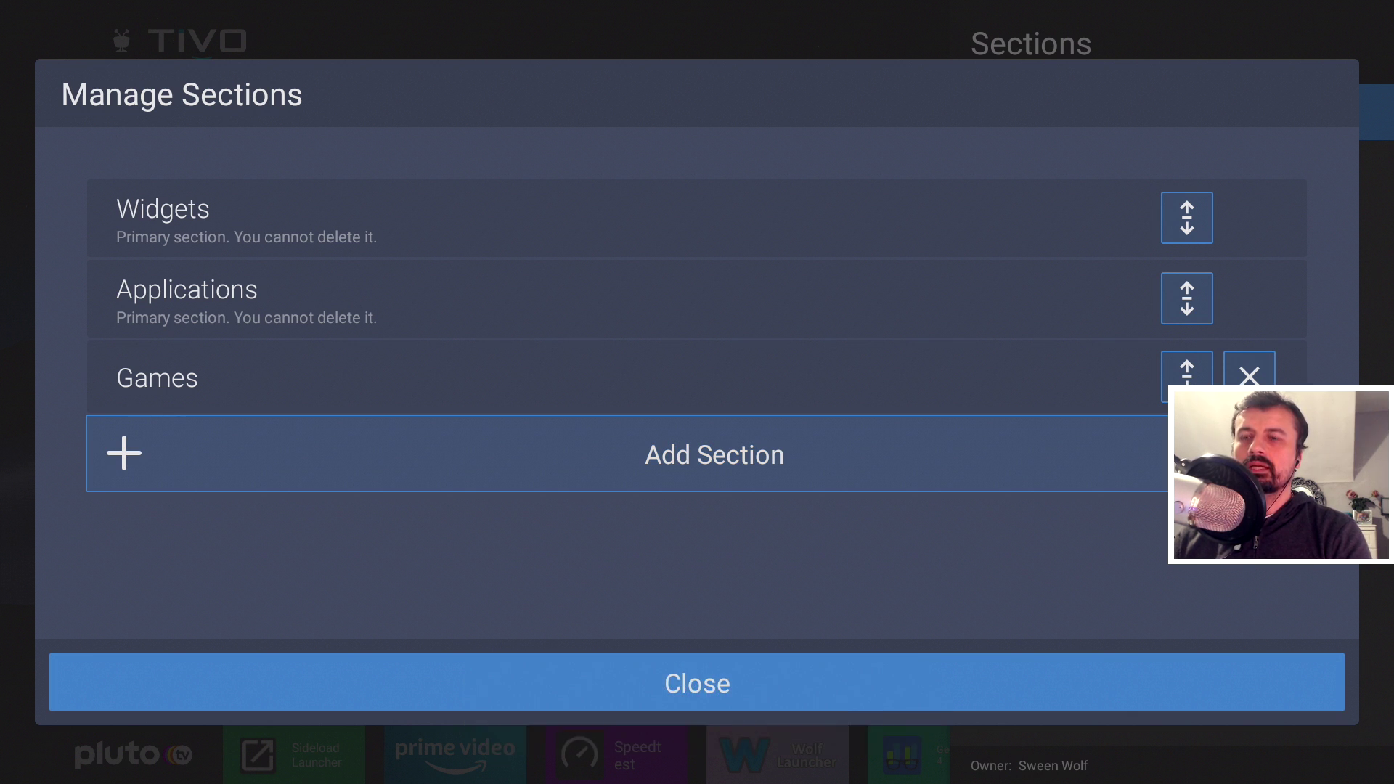
{"action": "key", "text": "Return"}
{"action": "key", "text": "Escape"}
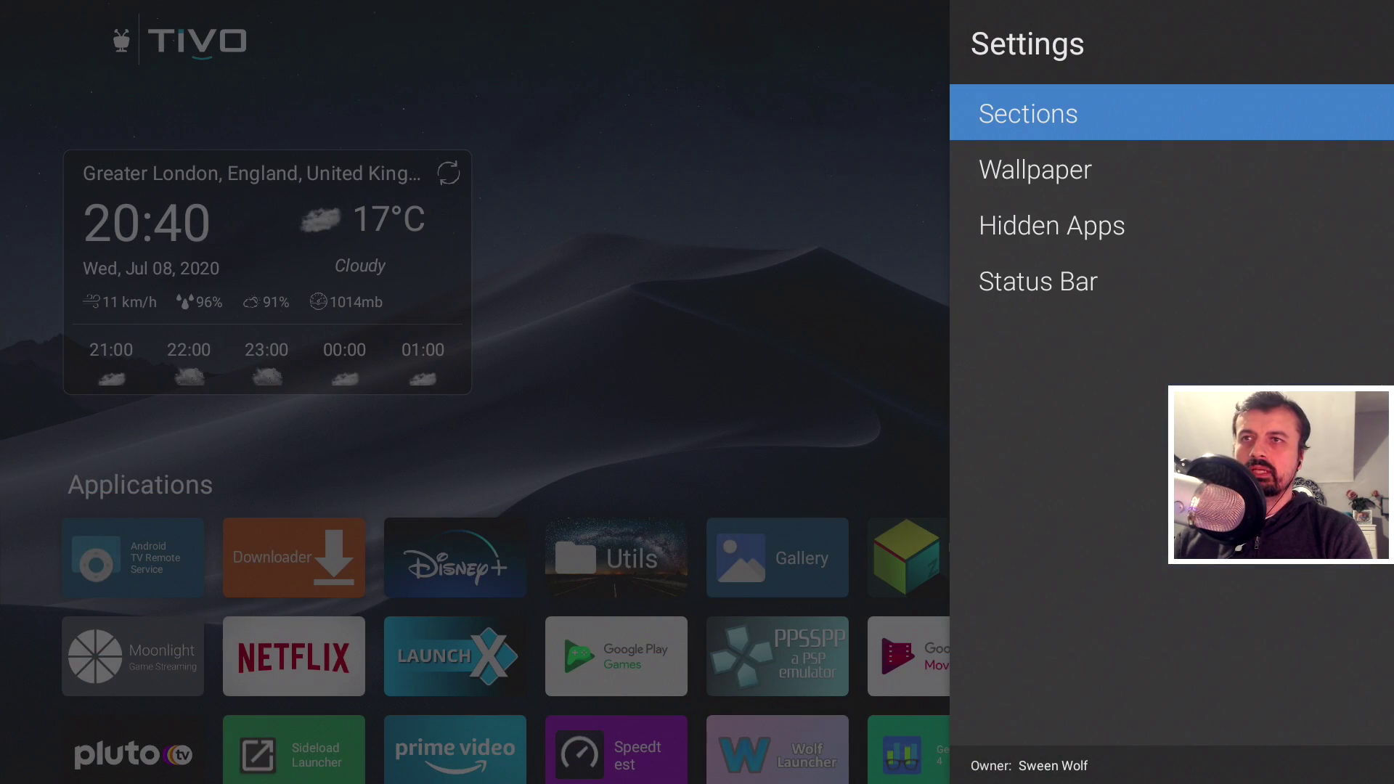
{"action": "key", "text": "Escape"}
{"action": "key", "text": "Escape"}
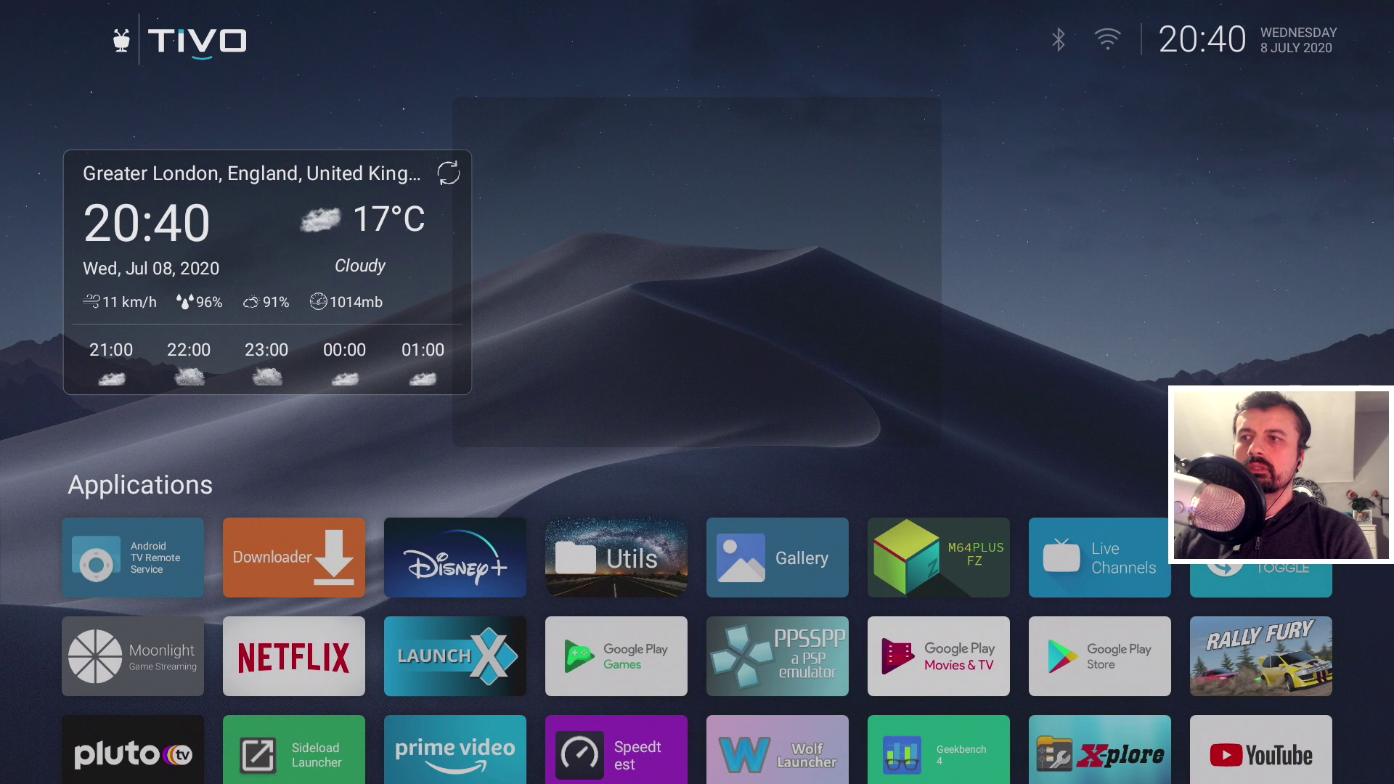
- Move the PPSSPP tile from the Applications section to the Games section
{"action": "key", "text": "Down"}
{"action": "key", "text": "Down"}
{"action": "key", "text": "Down"}
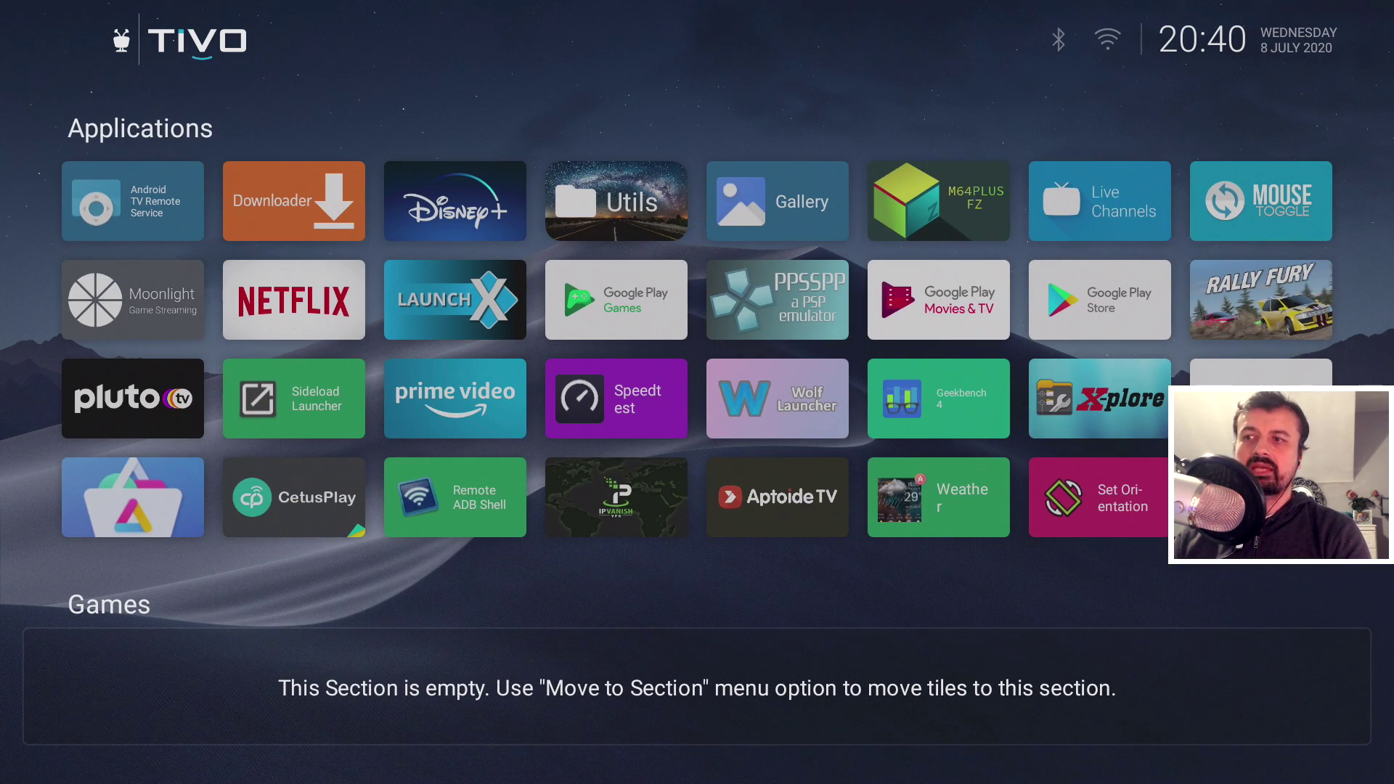
{"action": "key", "text": "Up"}
{"action": "key", "text": "Up"}
{"action": "key", "text": "Up"}
{"action": "key", "text": "Right"}
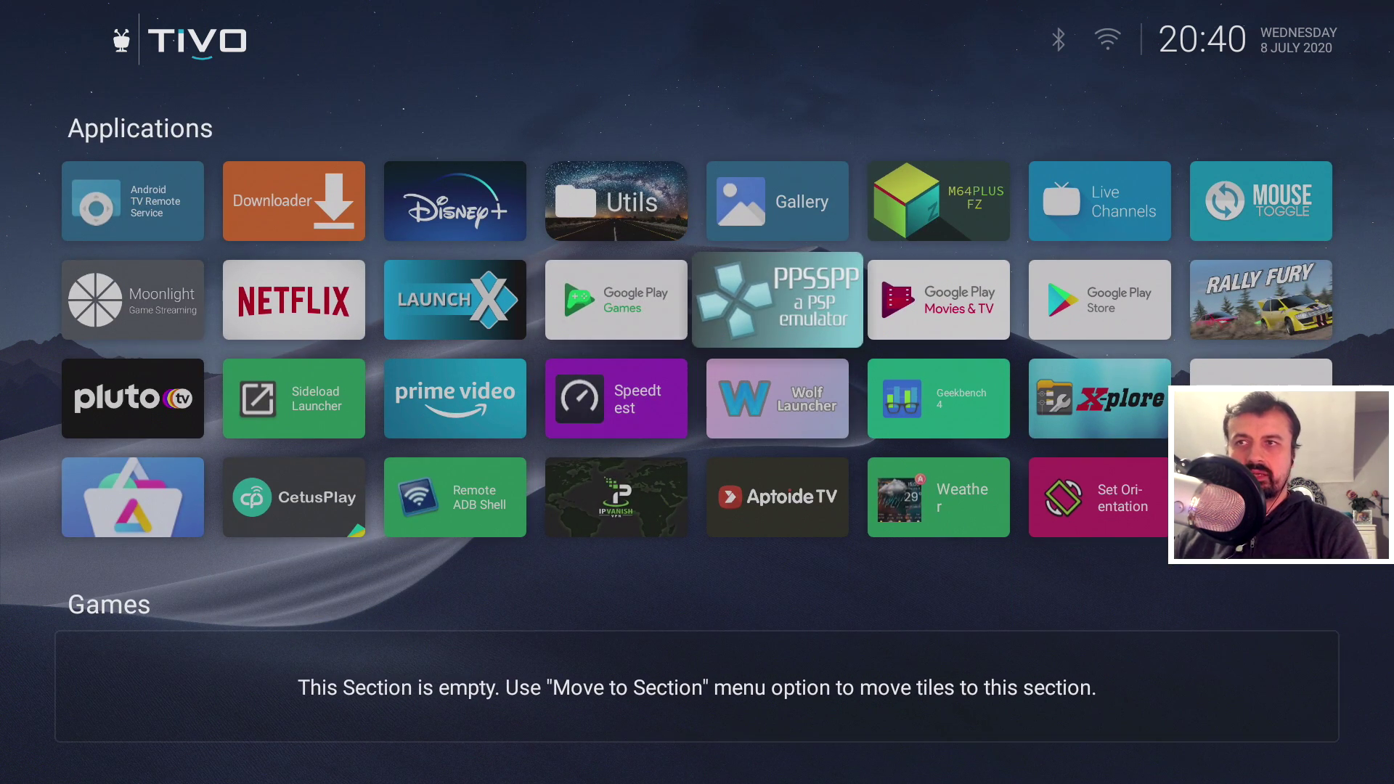
{"action": "key", "text": "Menu"}
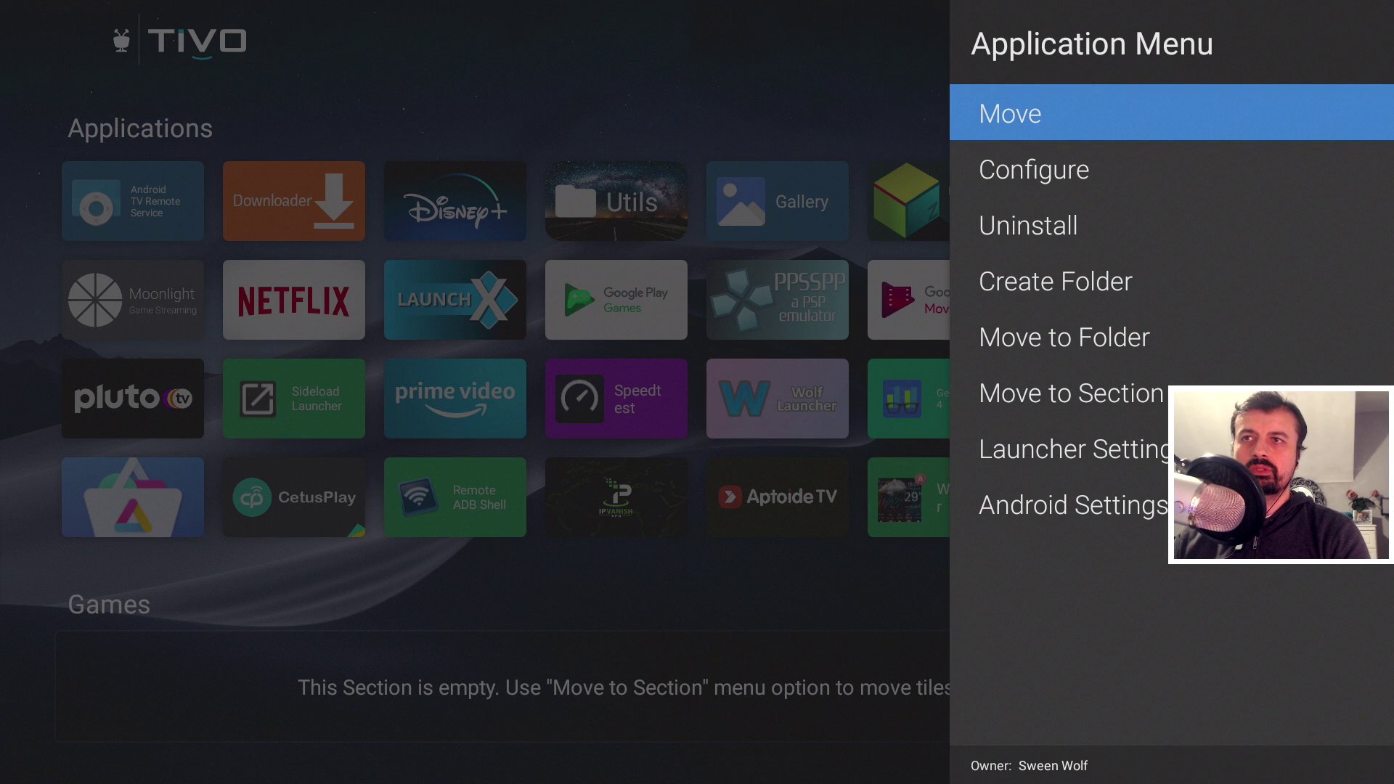
{"action": "key", "text": "Down"}
{"action": "key", "text": "Down"}
{"action": "key", "text": "Down"}
{"action": "key", "text": "Down"}
{"action": "key", "text": "Down"}
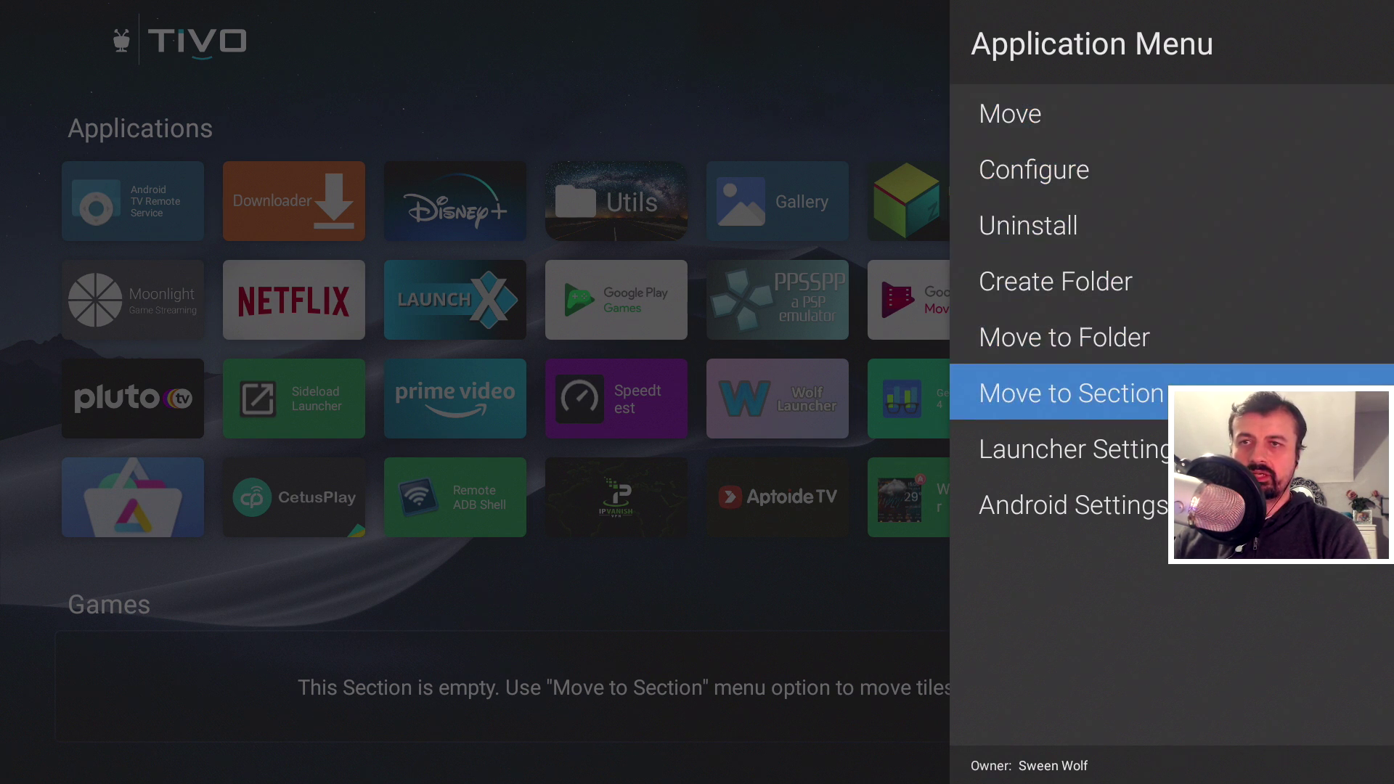
{"action": "key", "text": "Return"}
{"action": "key", "text": "Return"}
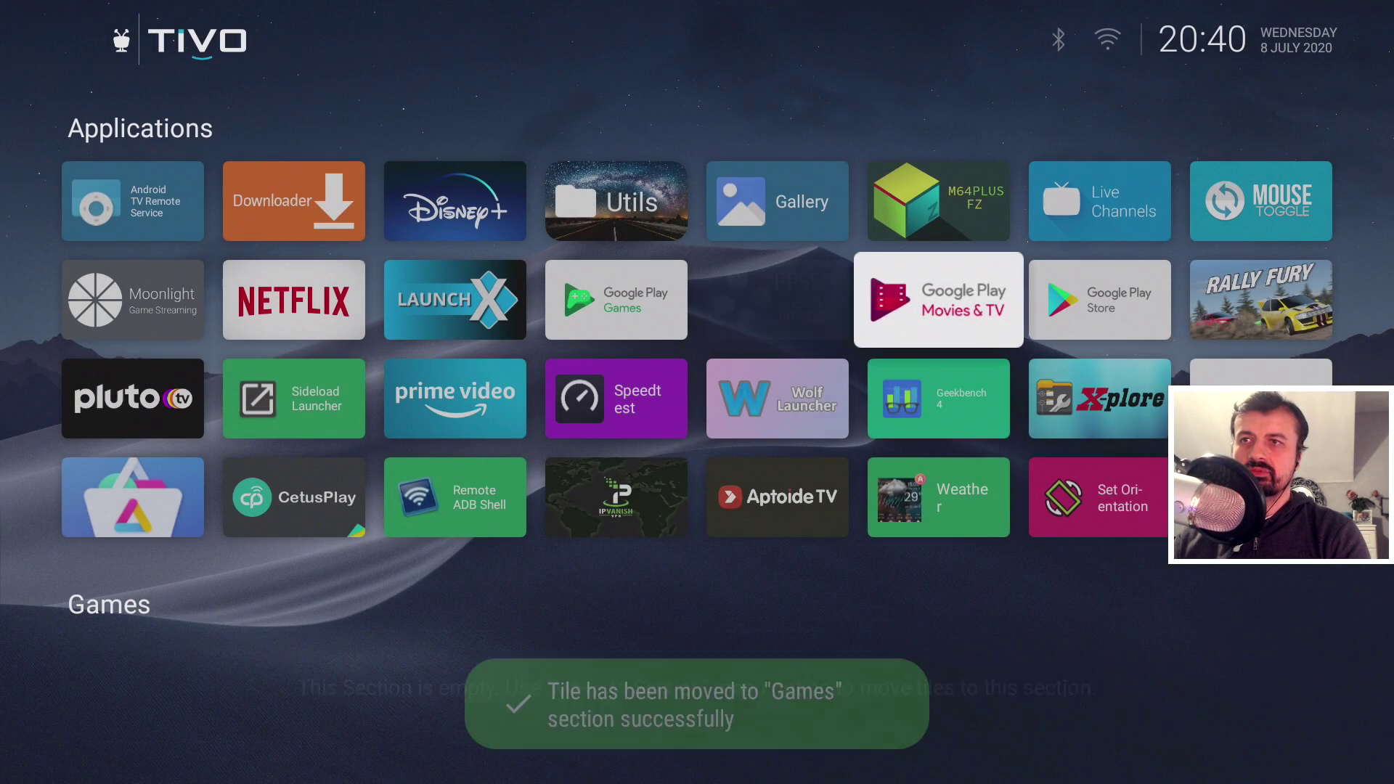
- Move the Rally Fury tile from the Applications section to the Games section
{"action": "key", "text": "Right"}
{"action": "key", "text": "Right"}
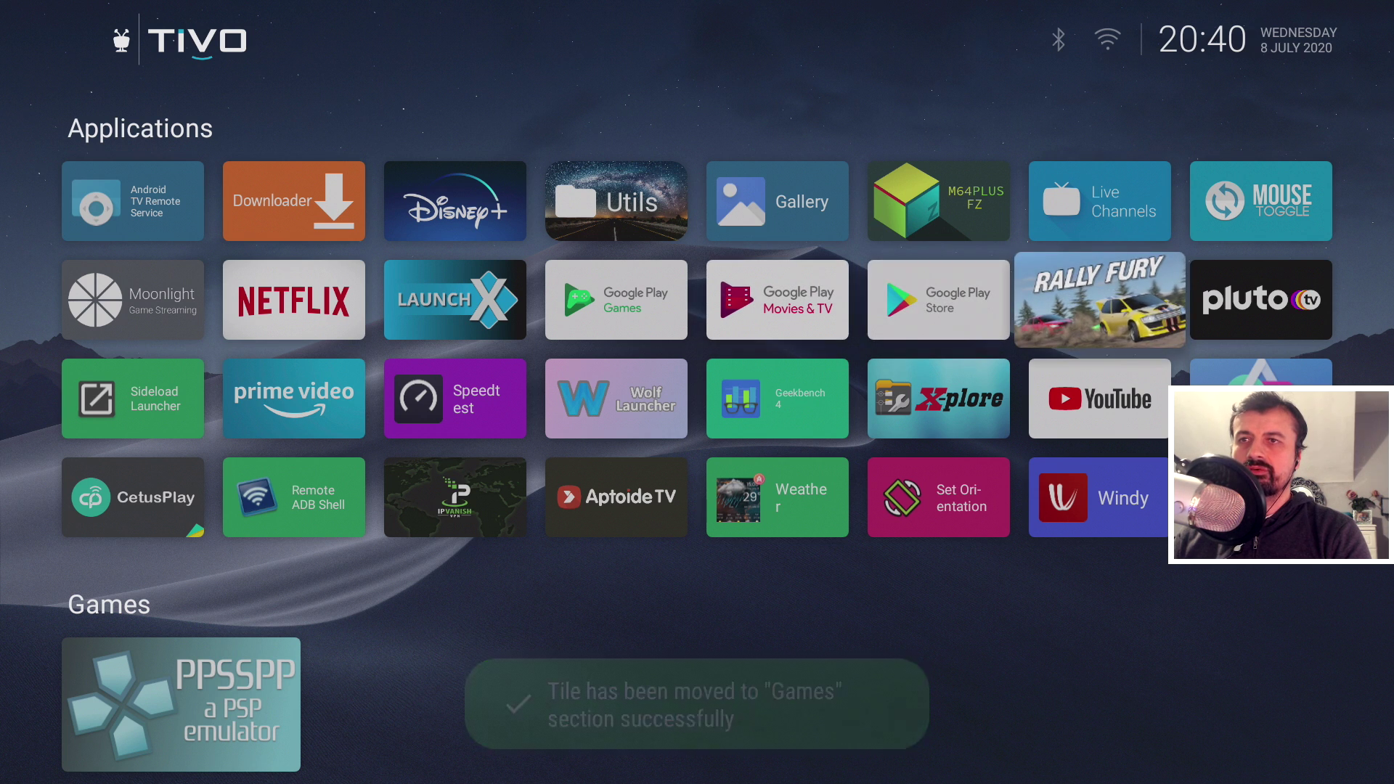
{"action": "key", "text": "Menu"}
{"action": "key", "text": "Down"}
{"action": "key", "text": "Down"}
{"action": "key", "text": "Down"}
{"action": "key", "text": "Down"}
{"action": "key", "text": "Down"}
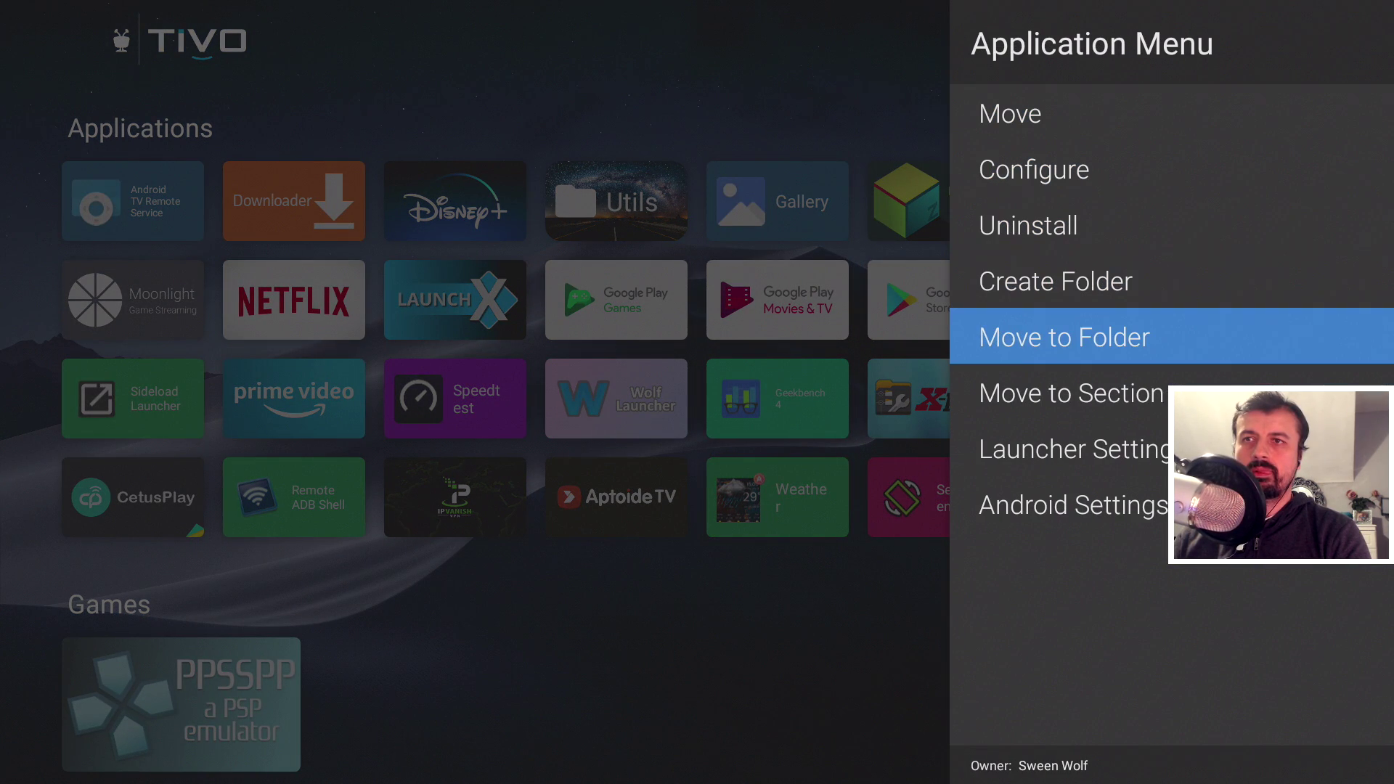
{"action": "key", "text": "Return"}
{"action": "key", "text": "Return"}
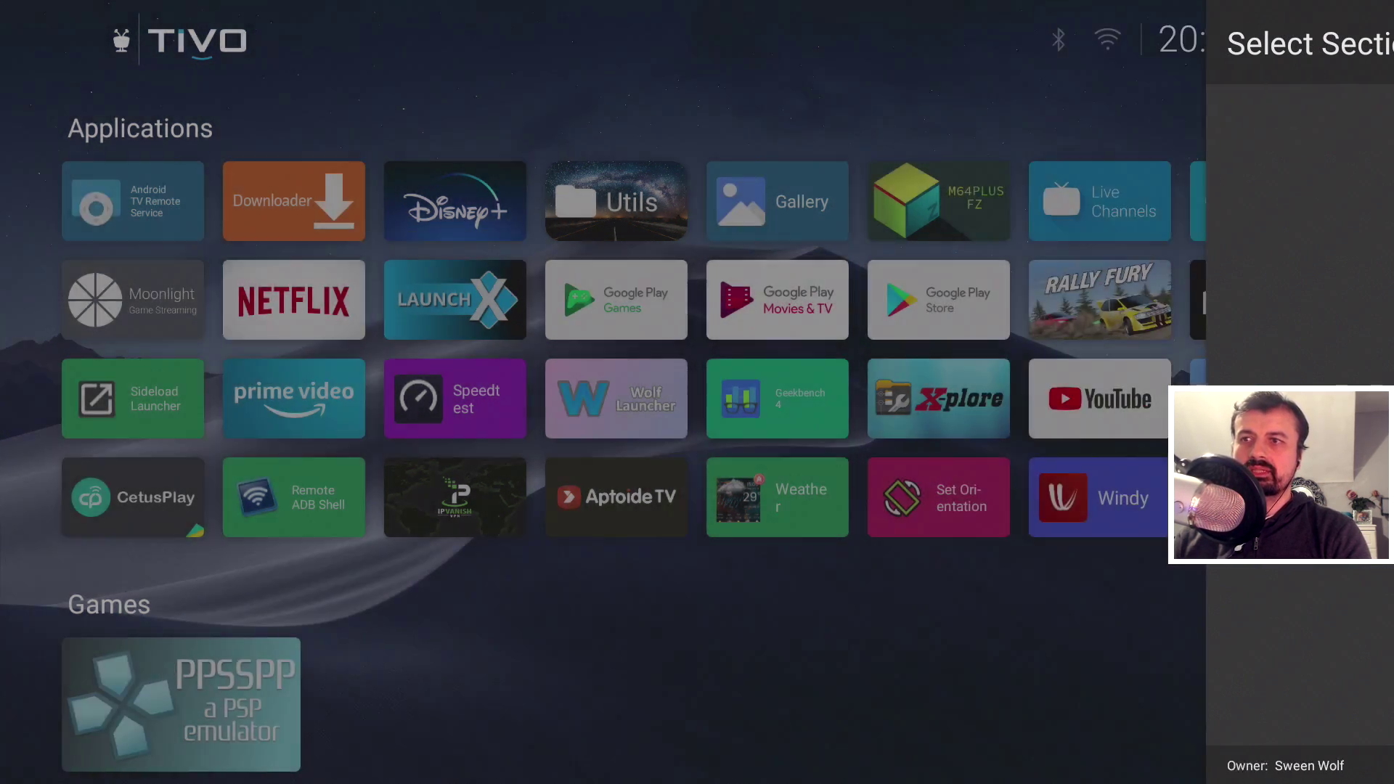
- Move the Moonlight Game Streaming tile from the Applications section to the Games section
{"action": "key", "text": "Left"}
{"action": "key", "text": "Left"}
{"action": "key", "text": "Left"}
{"action": "key", "text": "Left"}
{"action": "key", "text": "Left"}
{"action": "key", "text": "Left"}
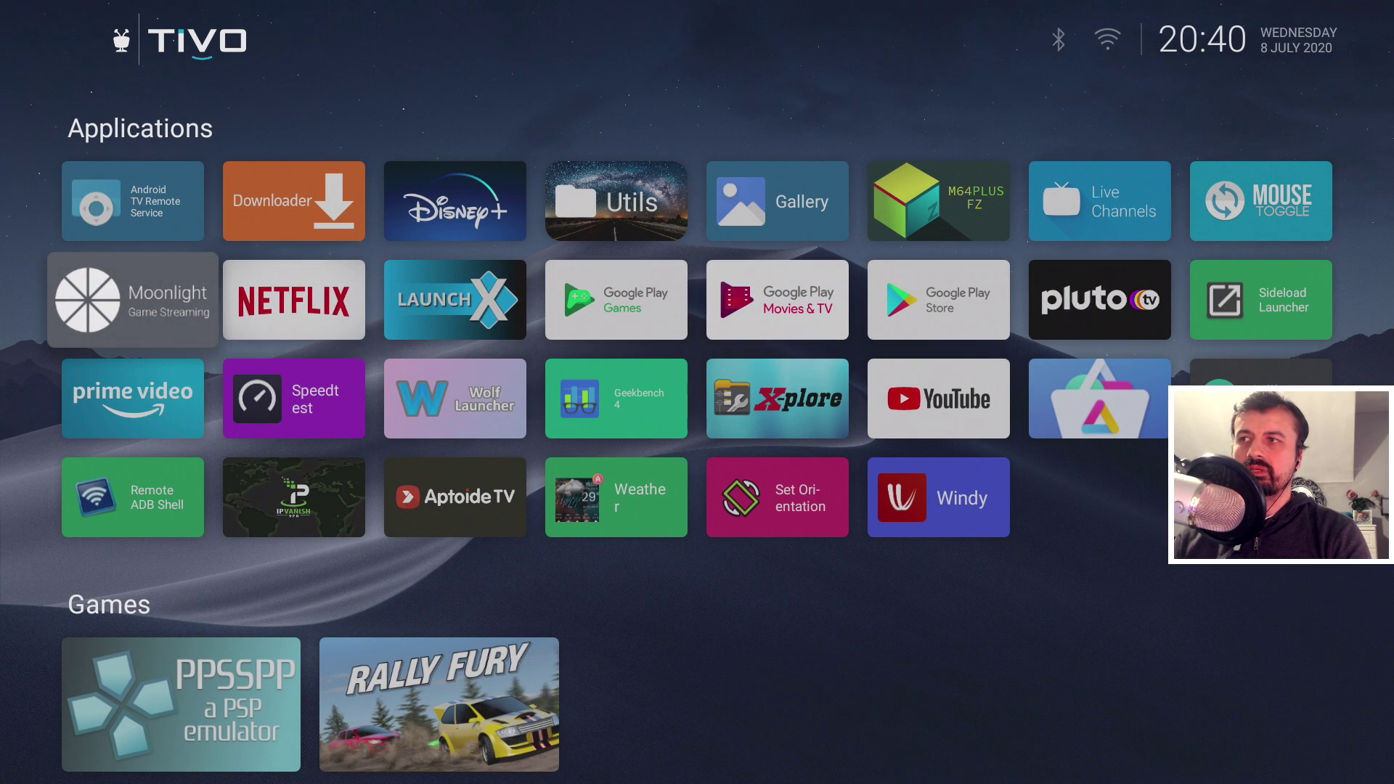
{"action": "key", "text": "Menu"}
{"action": "key", "text": "Down"}
{"action": "key", "text": "Down"}
{"action": "key", "text": "Down"}
{"action": "key", "text": "Down"}
{"action": "key", "text": "Down"}
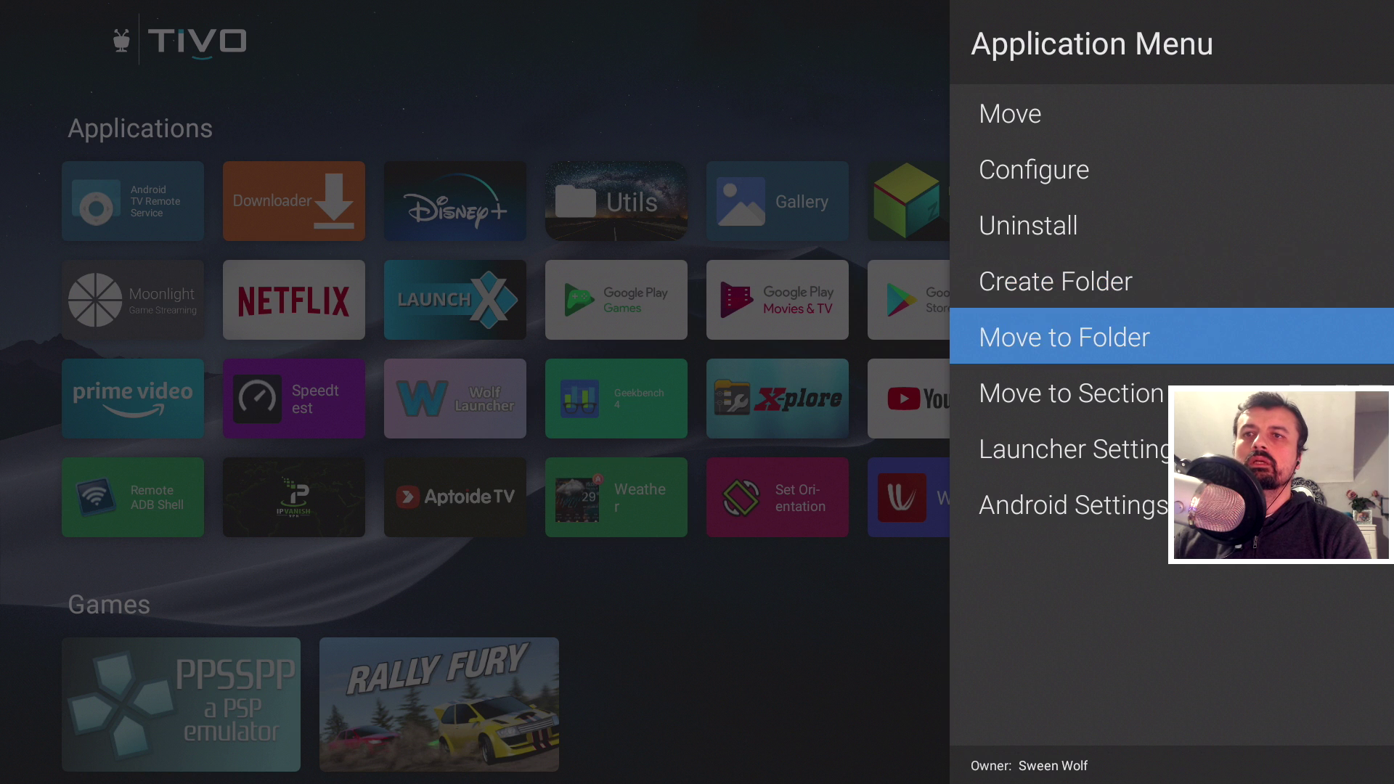
{"action": "key", "text": "Return"}
{"action": "key", "text": "Return"}
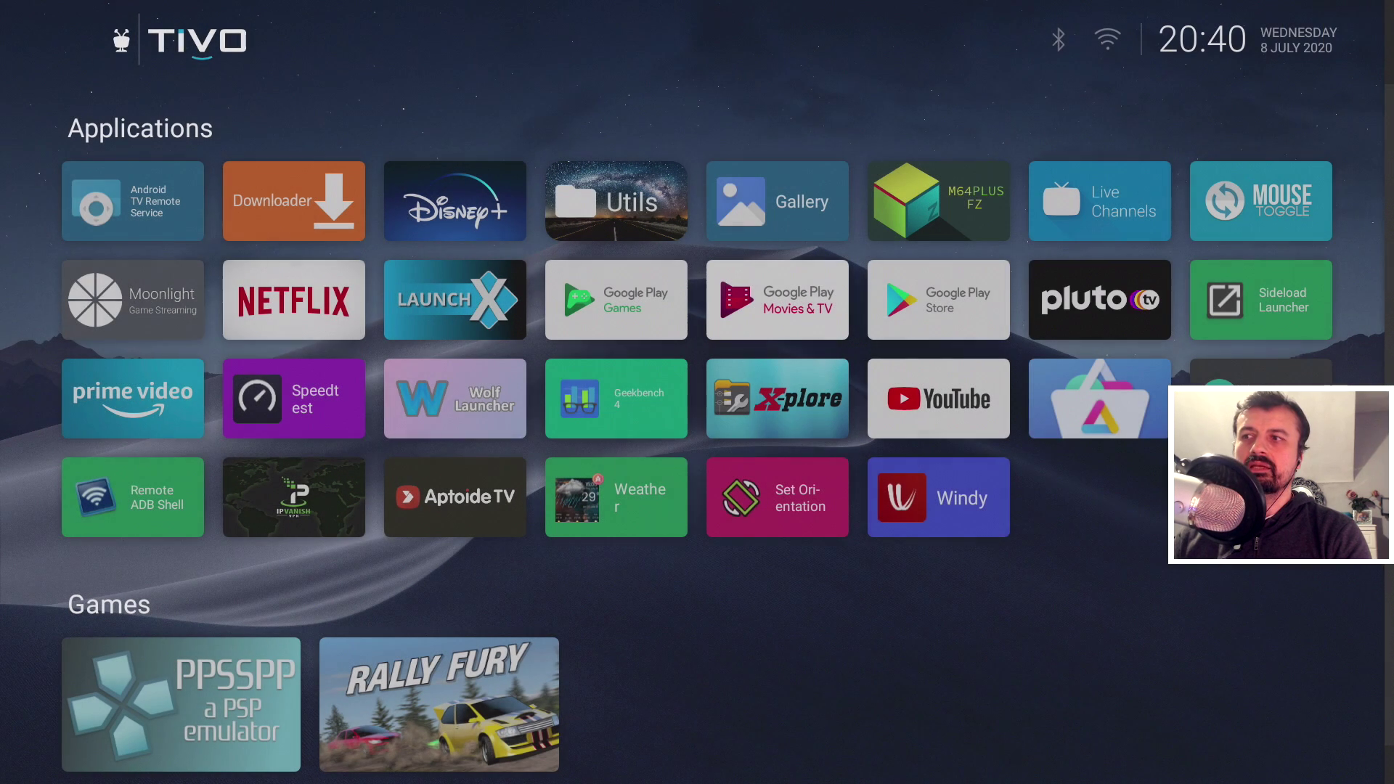
{"action": "key", "text": "Down"}
{"action": "key", "text": "Up"}
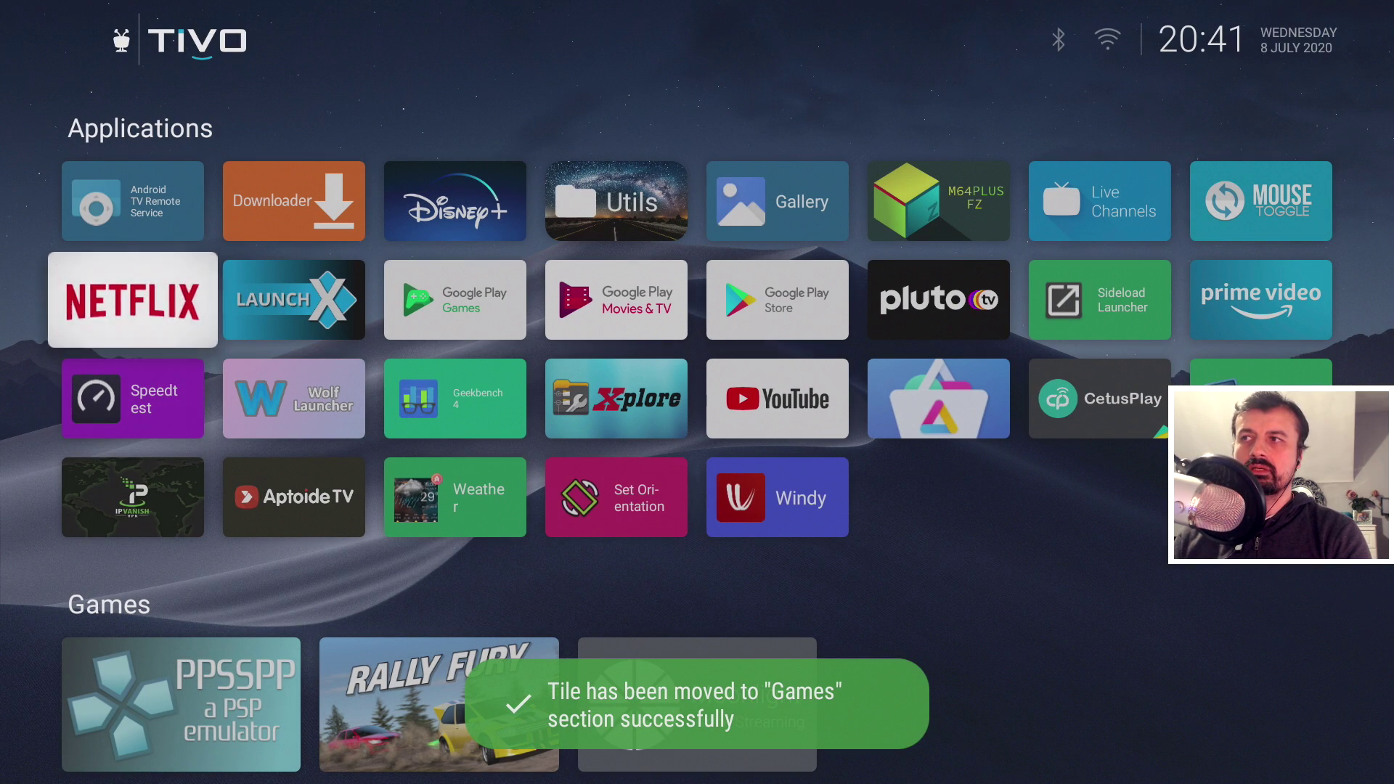
- Go to the Games section and check which tiles it now contains
{"action": "key", "text": "Down"}
{"action": "key", "text": "Down"}
{"action": "key", "text": "Down"}
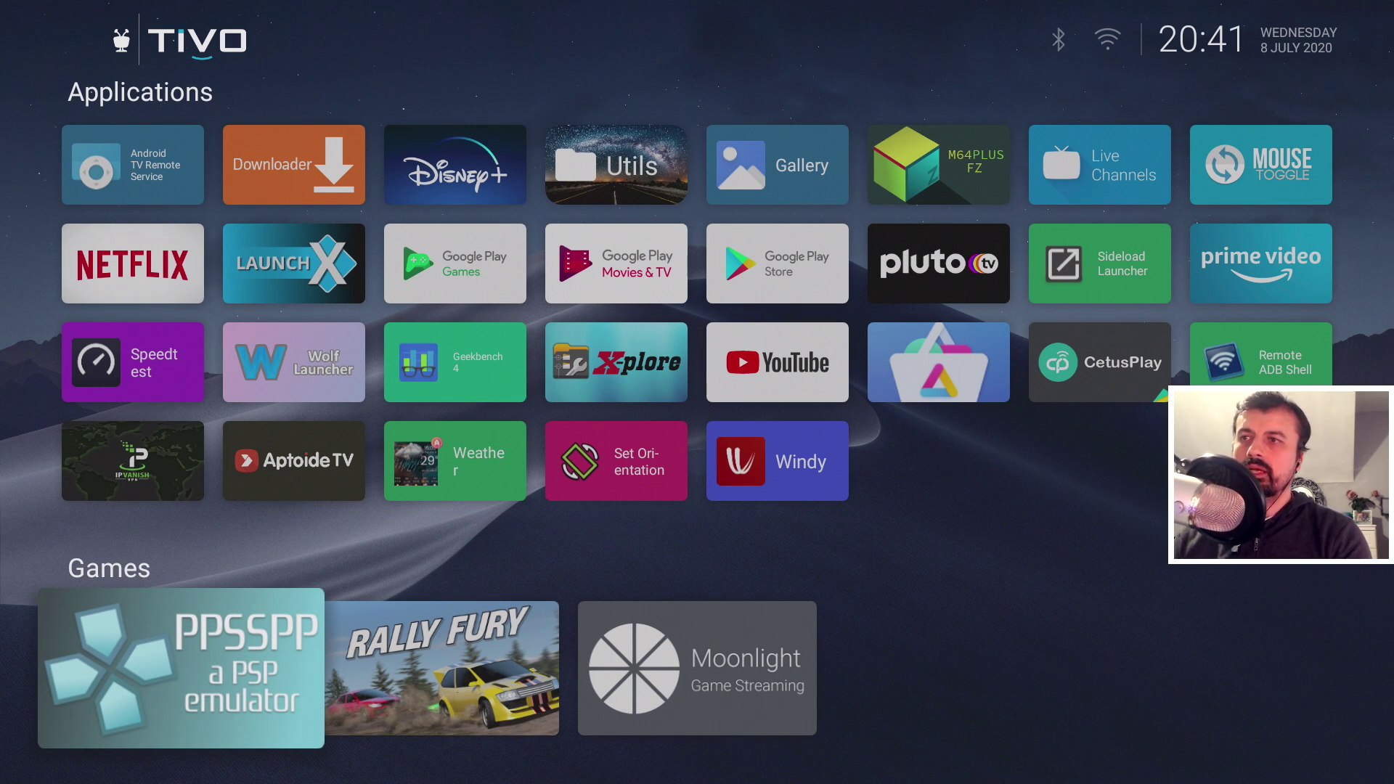
- Open the Applications section's options in the launcher settings and switch its title off and back on
{"action": "key", "text": "Up"}
{"action": "key", "text": "Up"}
{"action": "key", "text": "Up"}
{"action": "key", "text": "Up"}
{"action": "key", "text": "Up"}
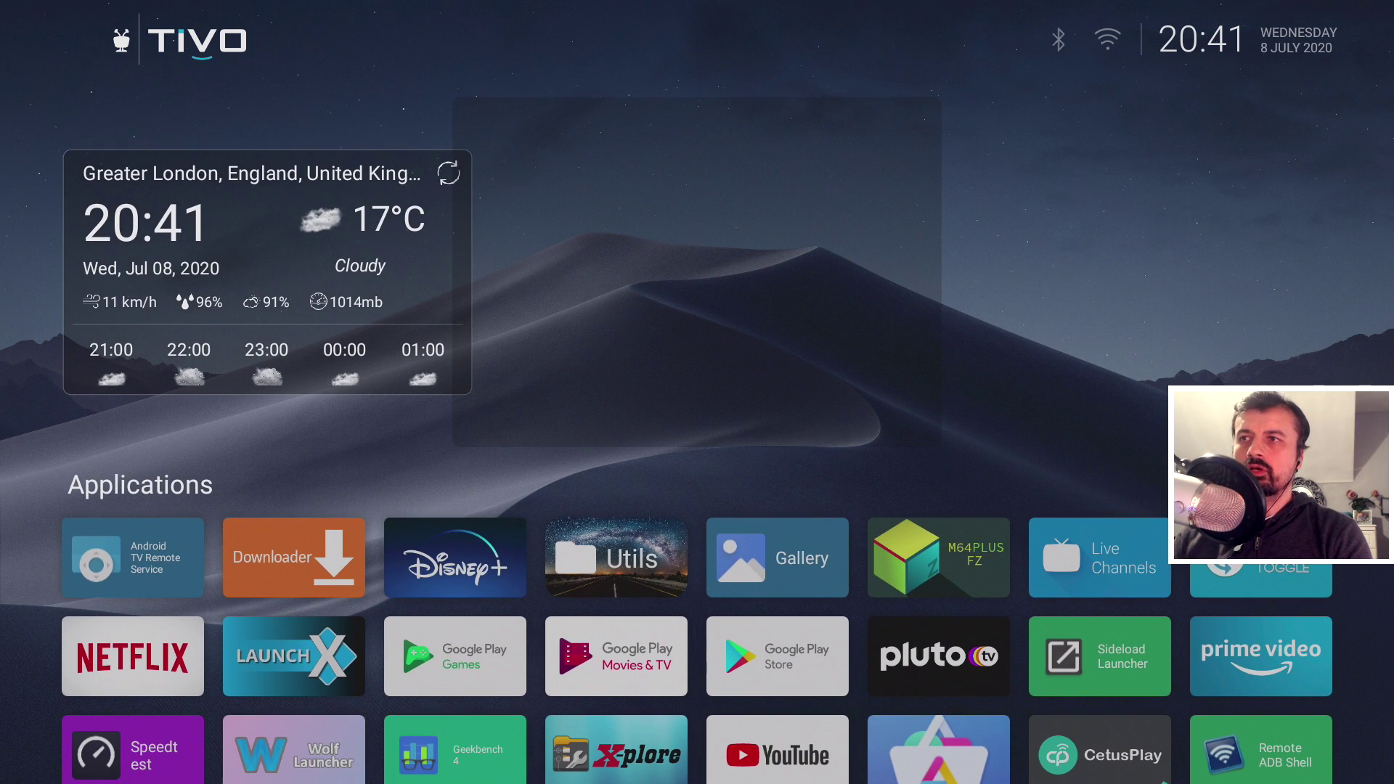
{"action": "key", "text": "Return"}
{"action": "key", "text": "Down"}
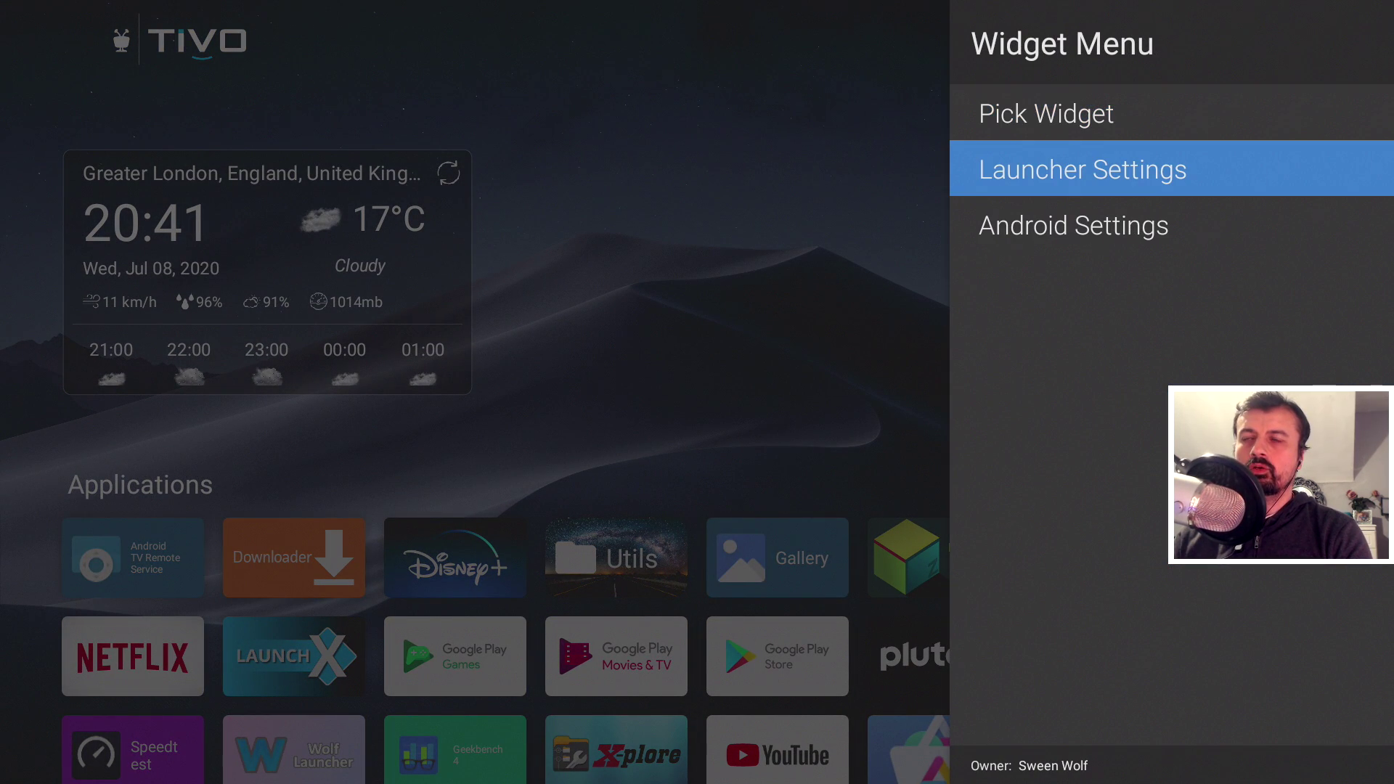
{"action": "key", "text": "Return"}
{"action": "key", "text": "Return"}
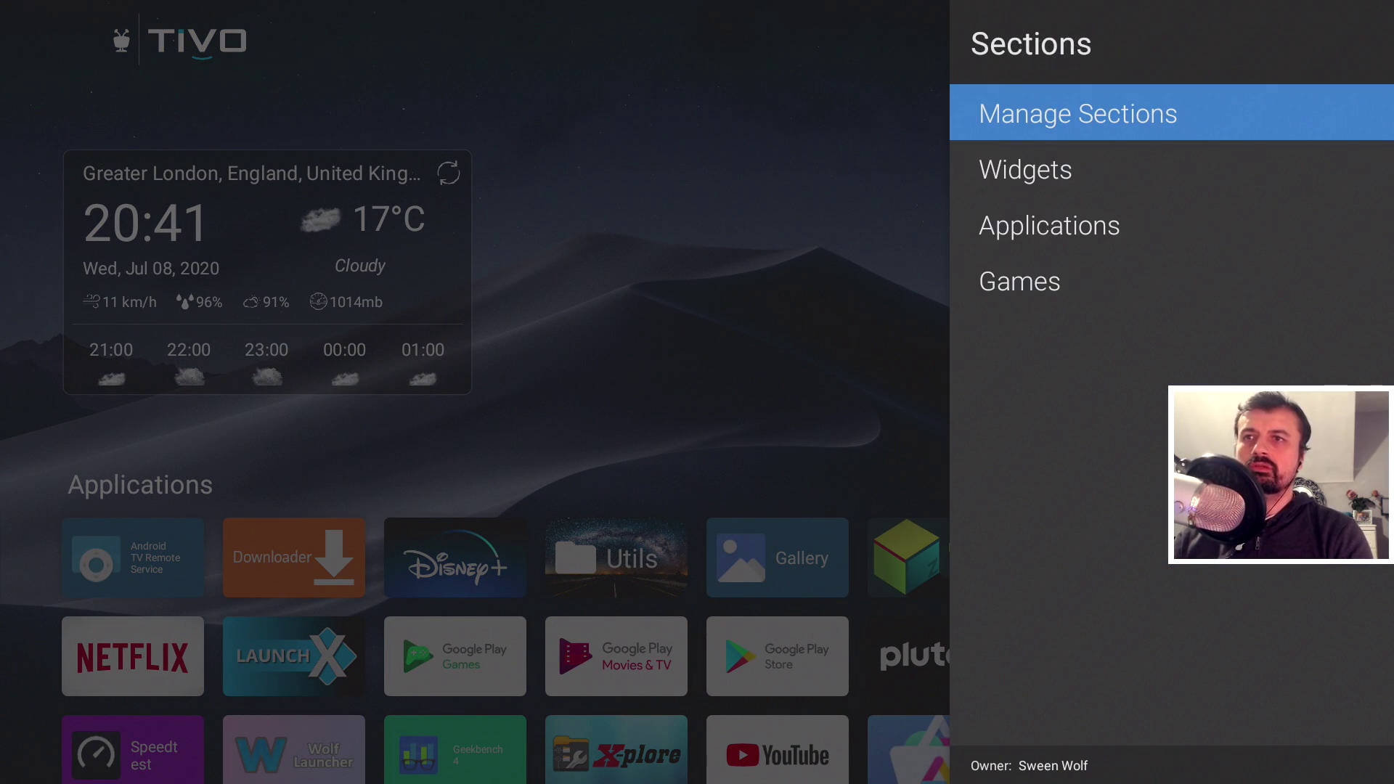
{"action": "key", "text": "Down"}
{"action": "key", "text": "Down"}
{"action": "key", "text": "Return"}
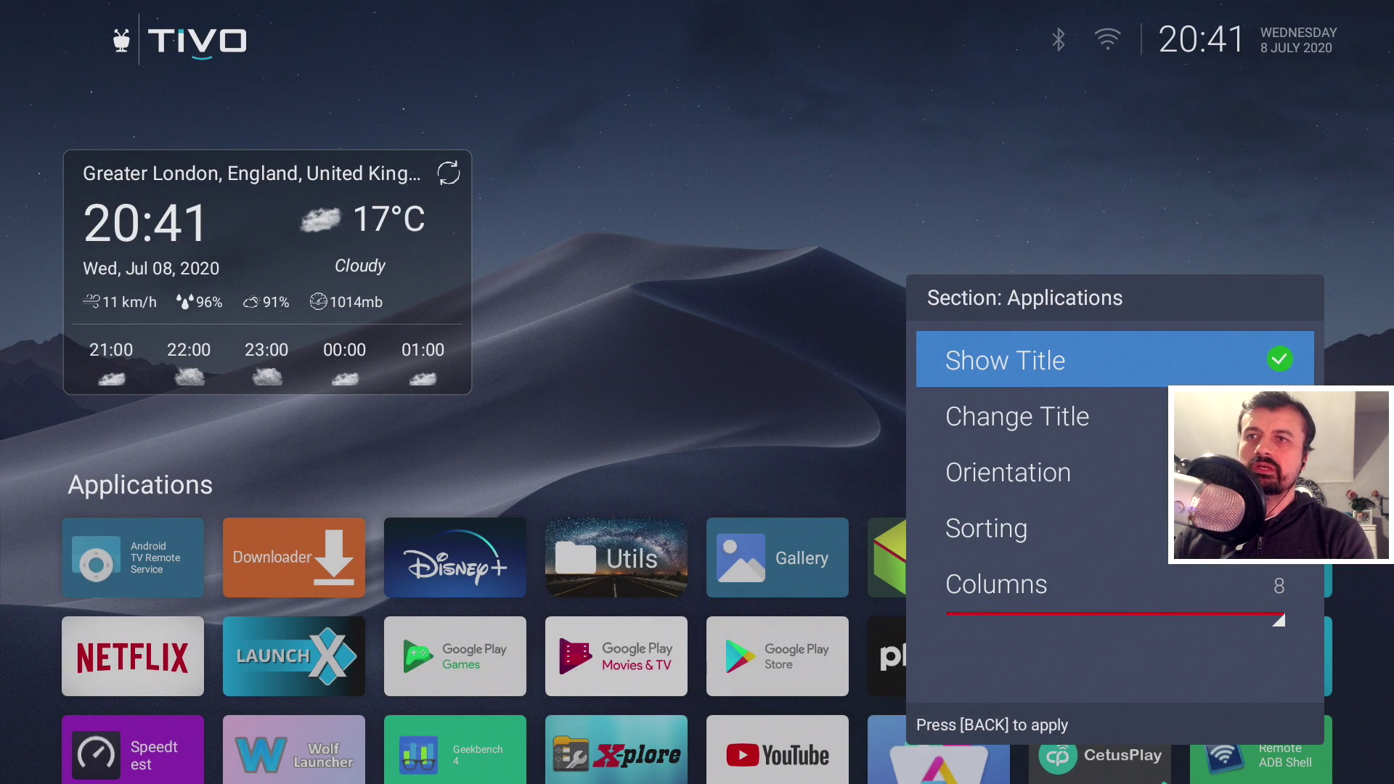
{"action": "key", "text": "Return"}
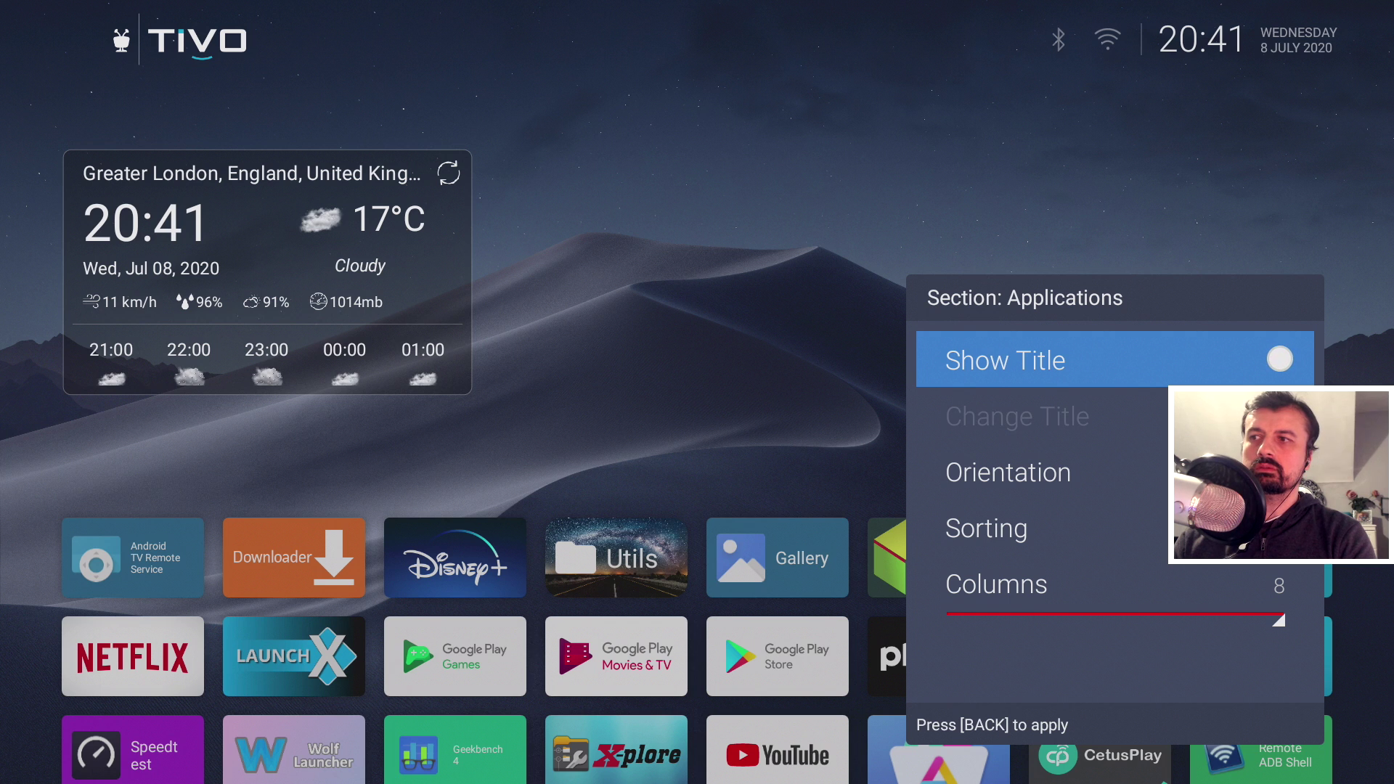
{"action": "key", "text": "Return"}
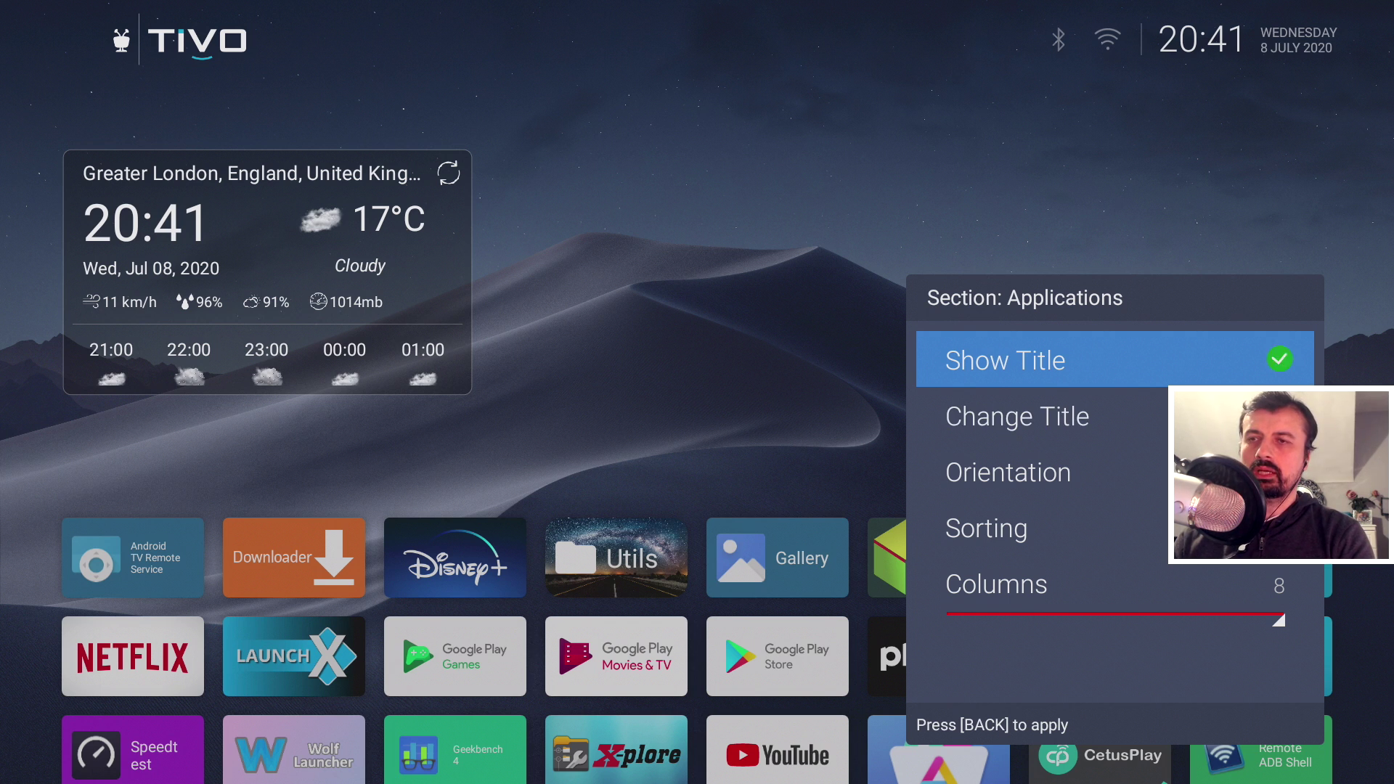
- Set the Applications section to 7 columns and apply the change
{"action": "key", "text": "Down"}
{"action": "key", "text": "Down"}
{"action": "key", "text": "Down"}
{"action": "key", "text": "Down"}
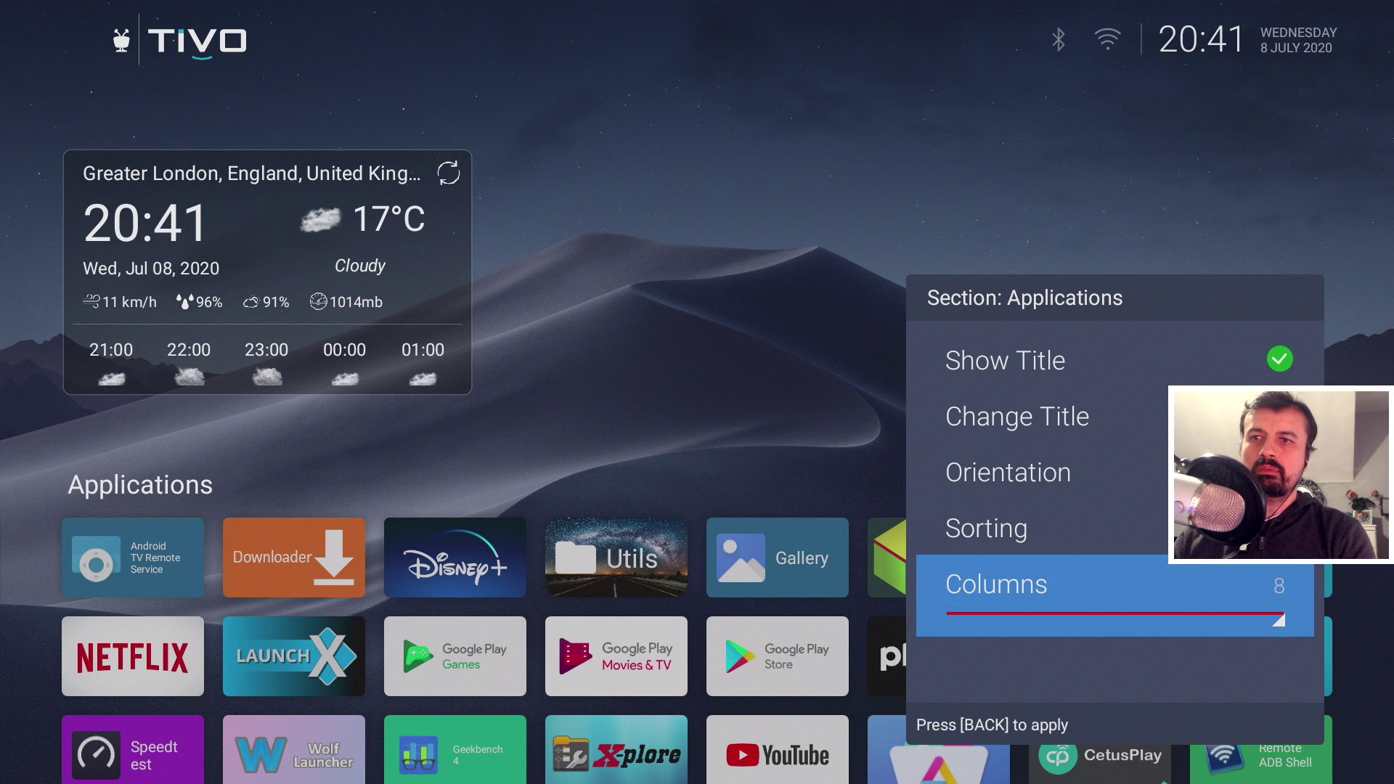
{"action": "key", "text": "Left"}
{"action": "key", "text": "Left"}
{"action": "key", "text": "Left"}
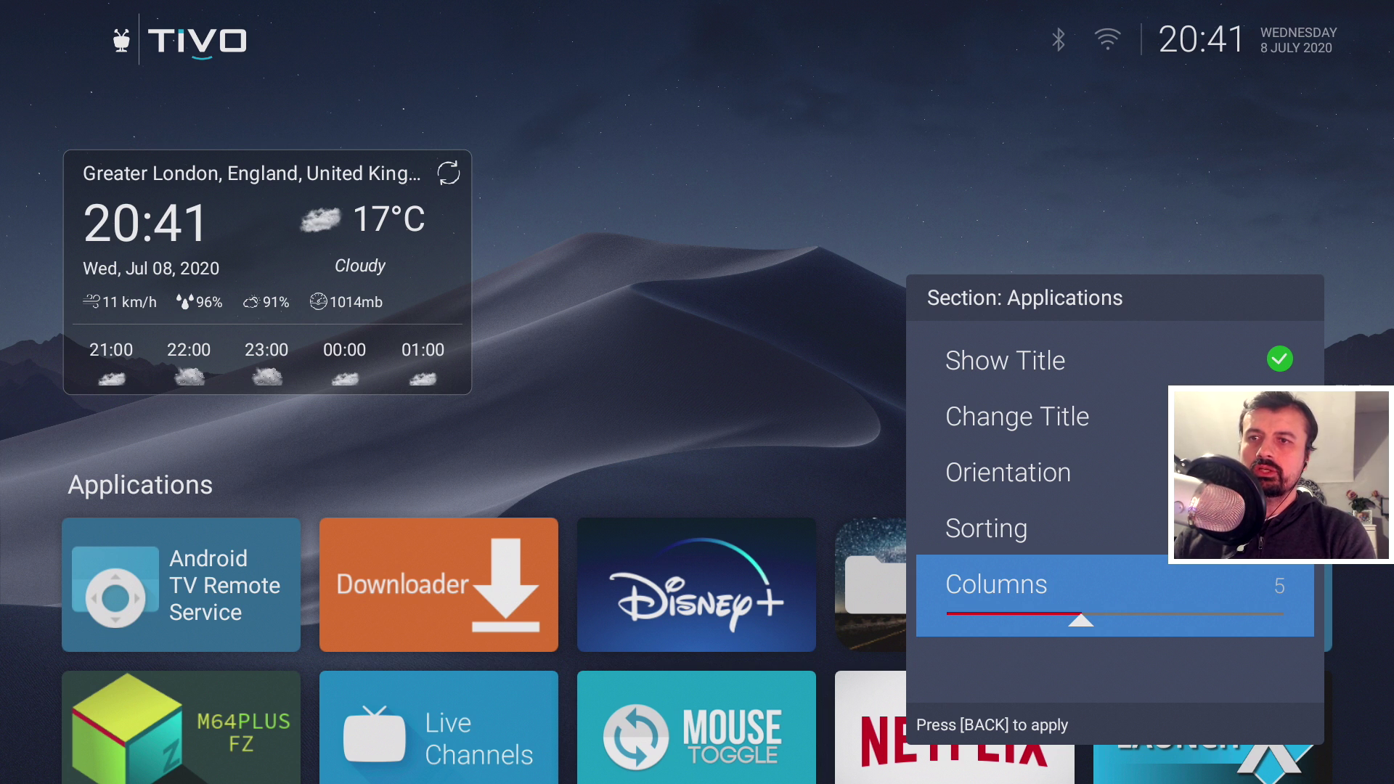
{"action": "key", "text": "Right"}
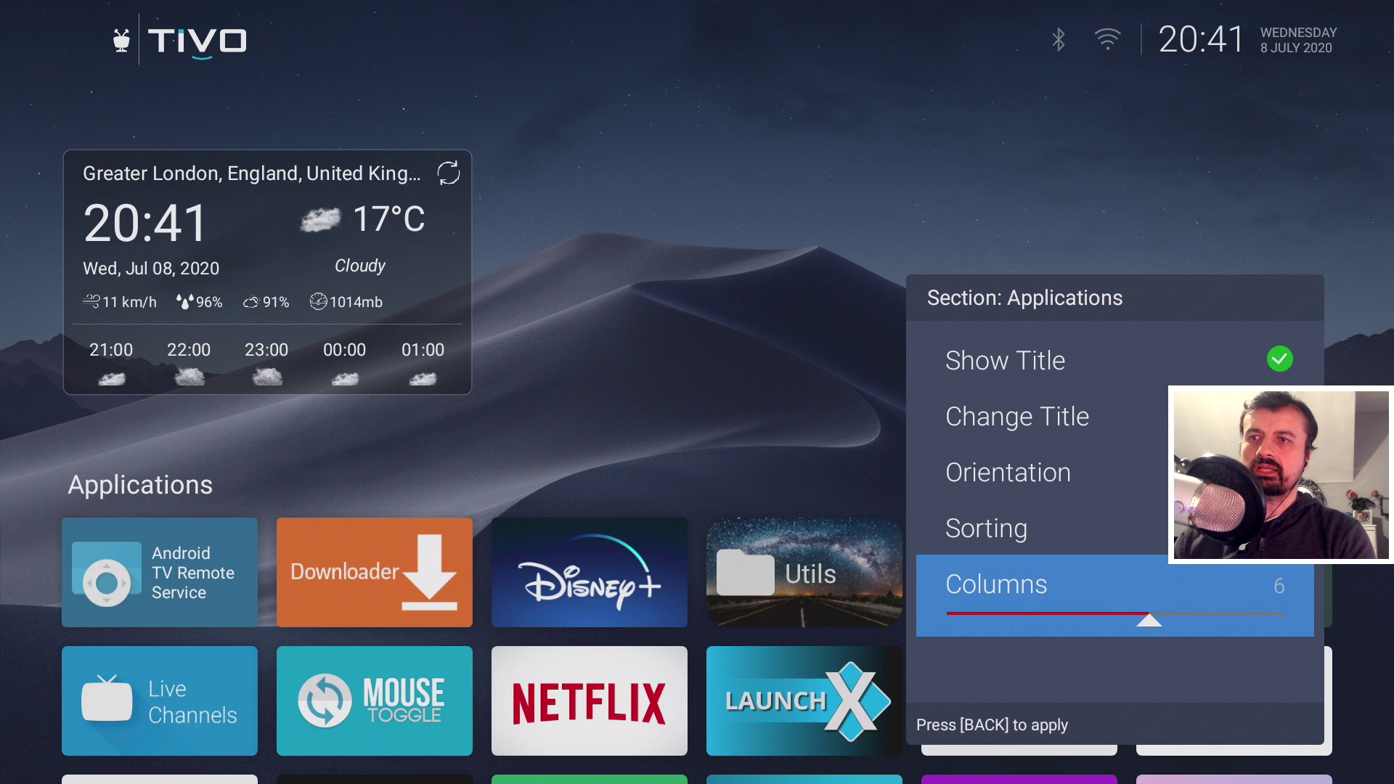
{"action": "key", "text": "Left"}
{"action": "key", "text": "Right"}
{"action": "key", "text": "Right"}
{"action": "key", "text": "Escape"}
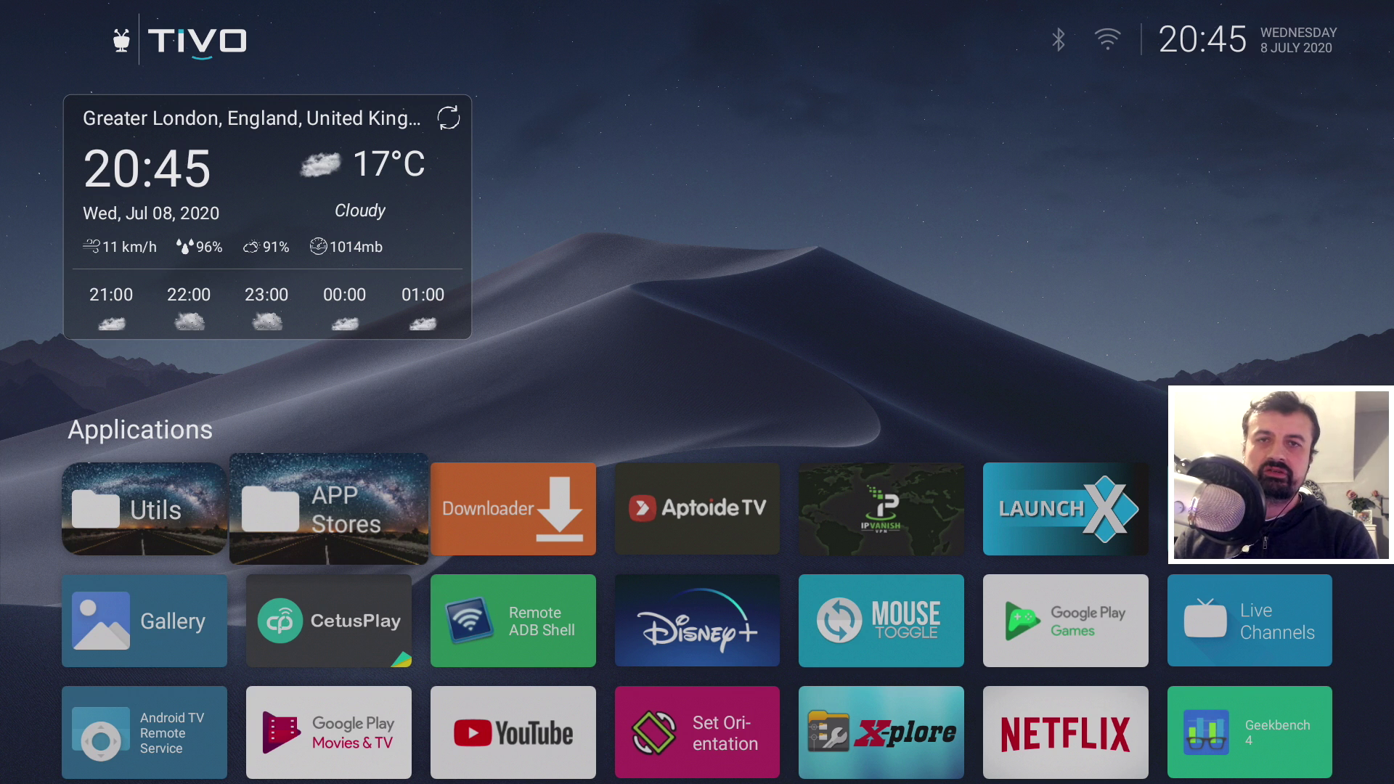
- Open Aptoide TV from the Applications section
{"action": "key", "text": "Down"}
{"action": "key", "text": "Down"}
{"action": "key", "text": "Right"}
{"action": "key", "text": "Right"}
{"action": "key", "text": "Up"}
{"action": "key", "text": "Up"}
{"action": "key", "text": "Return"}
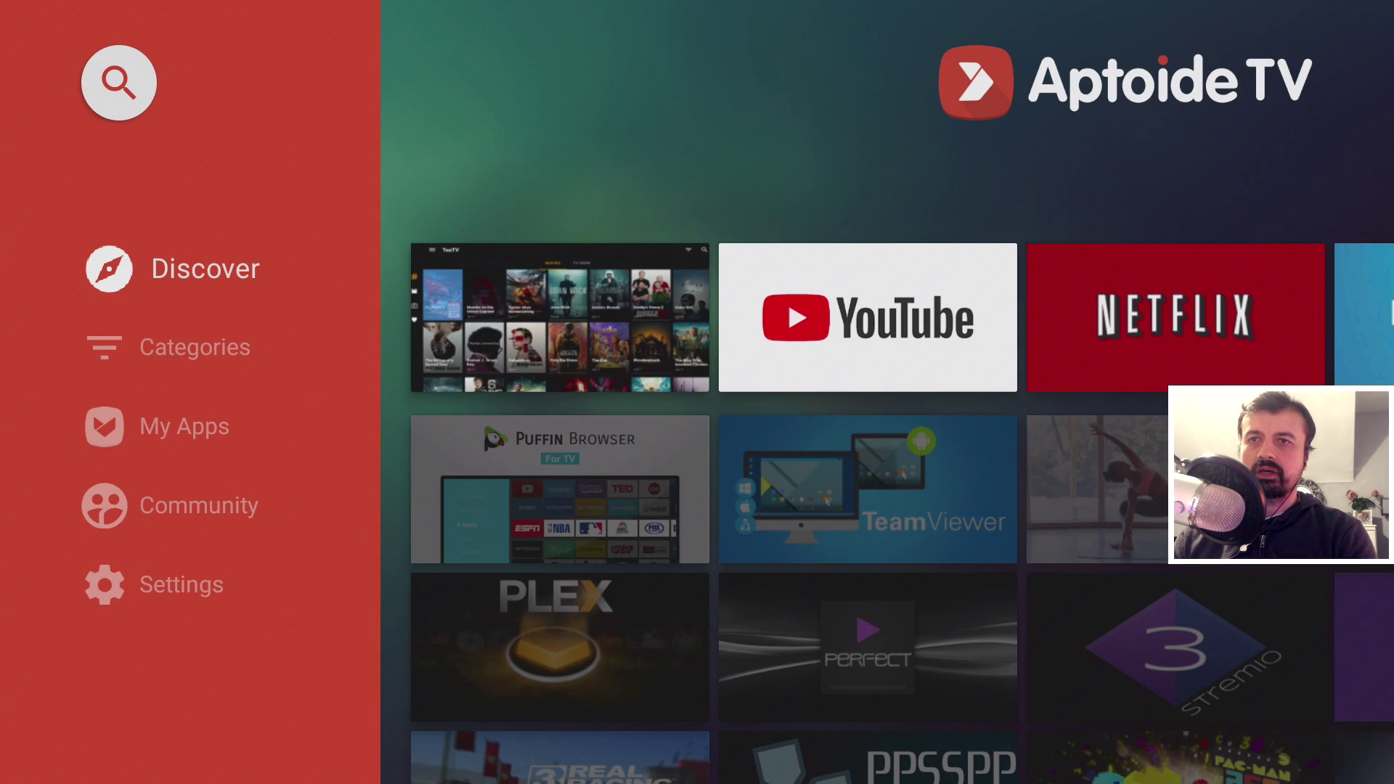
- Search the Aptoide TV store for "weather"
{"action": "key", "text": "Up"}
{"action": "key", "text": "Return"}
{"action": "key", "text": "Down"}
{"action": "key", "text": "Left"}
{"action": "key", "text": "Down"}
{"action": "key", "text": "Return"}
{"action": "key", "text": "Up"}
{"action": "key", "text": "Up"}
{"action": "key", "text": "Up"}
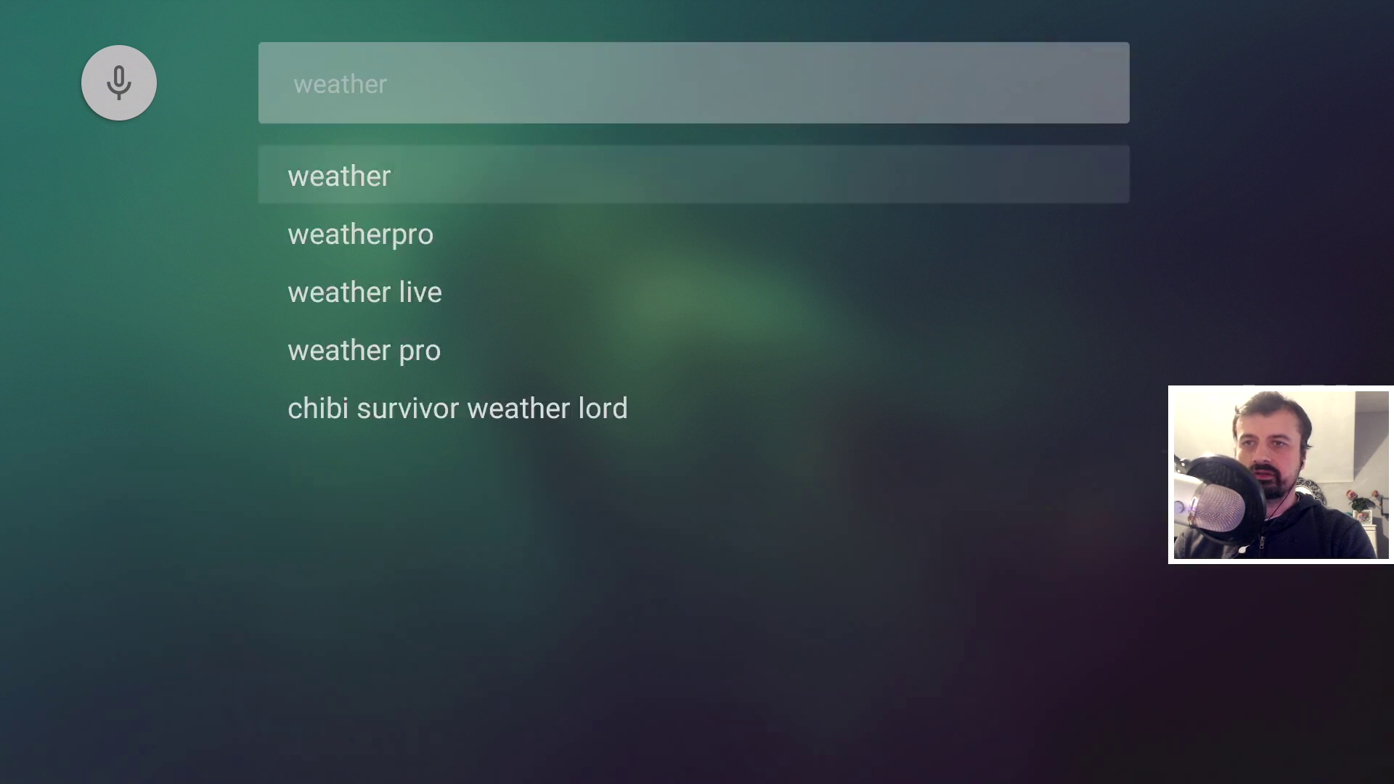
{"action": "key", "text": "Return"}
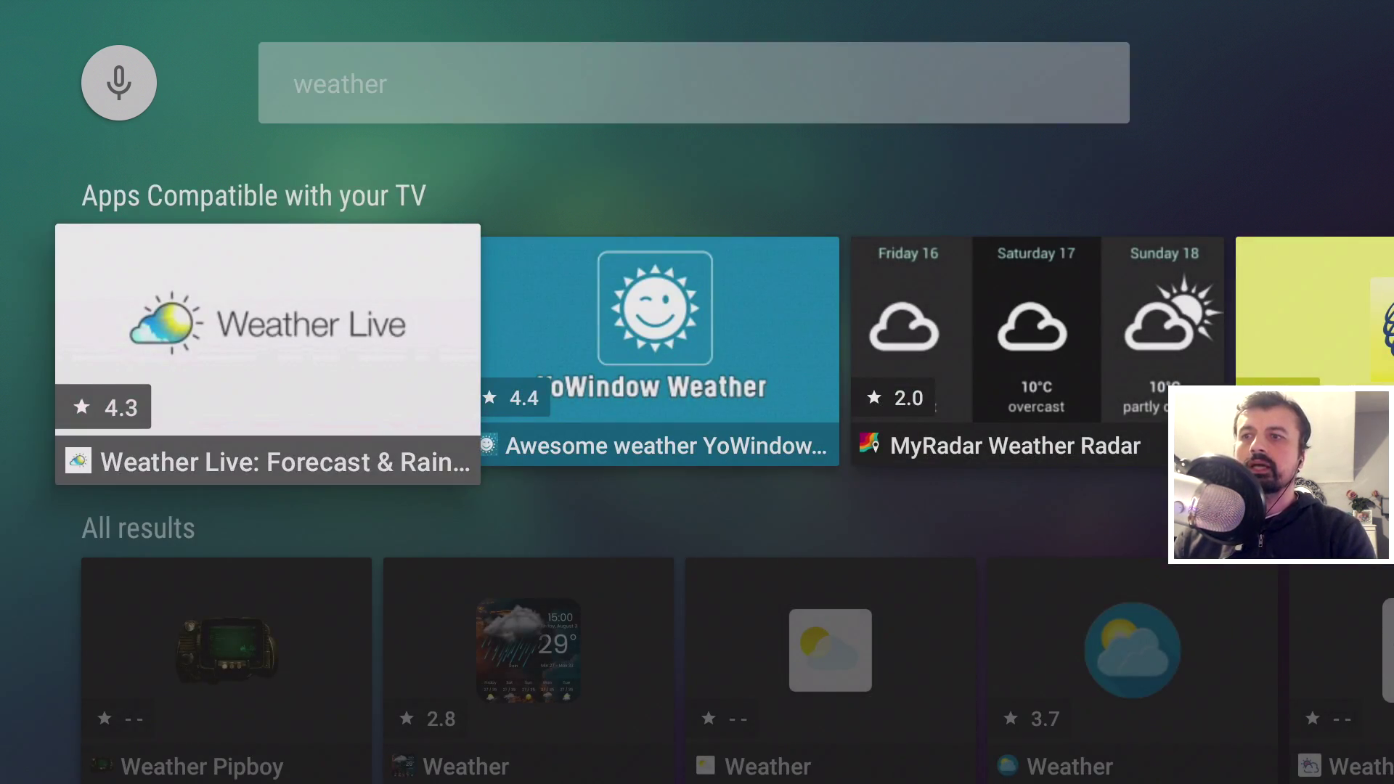
- Open the page of the Weather app by Top Weather Studio from all results and examine its options
{"action": "key", "text": "Down"}
{"action": "key", "text": "Right"}
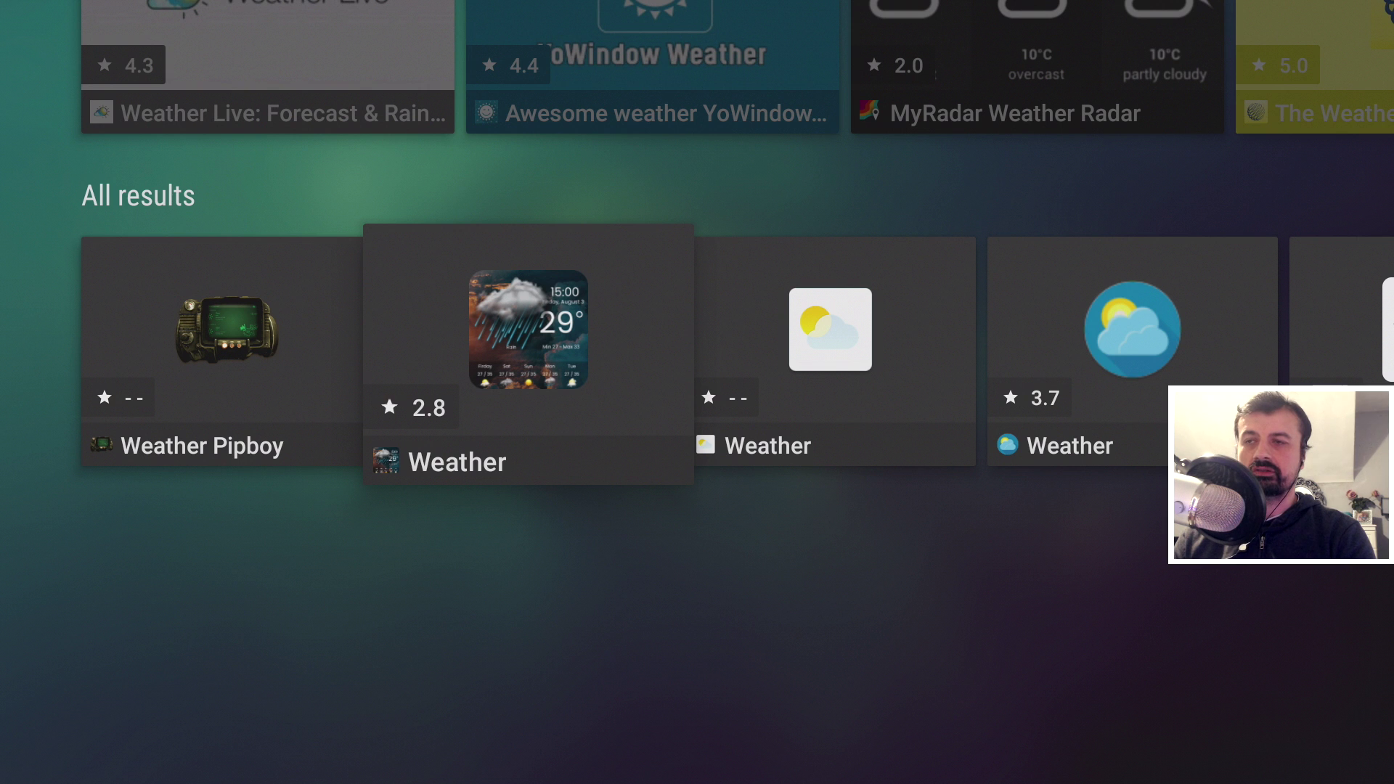
{"action": "key", "text": "Return"}
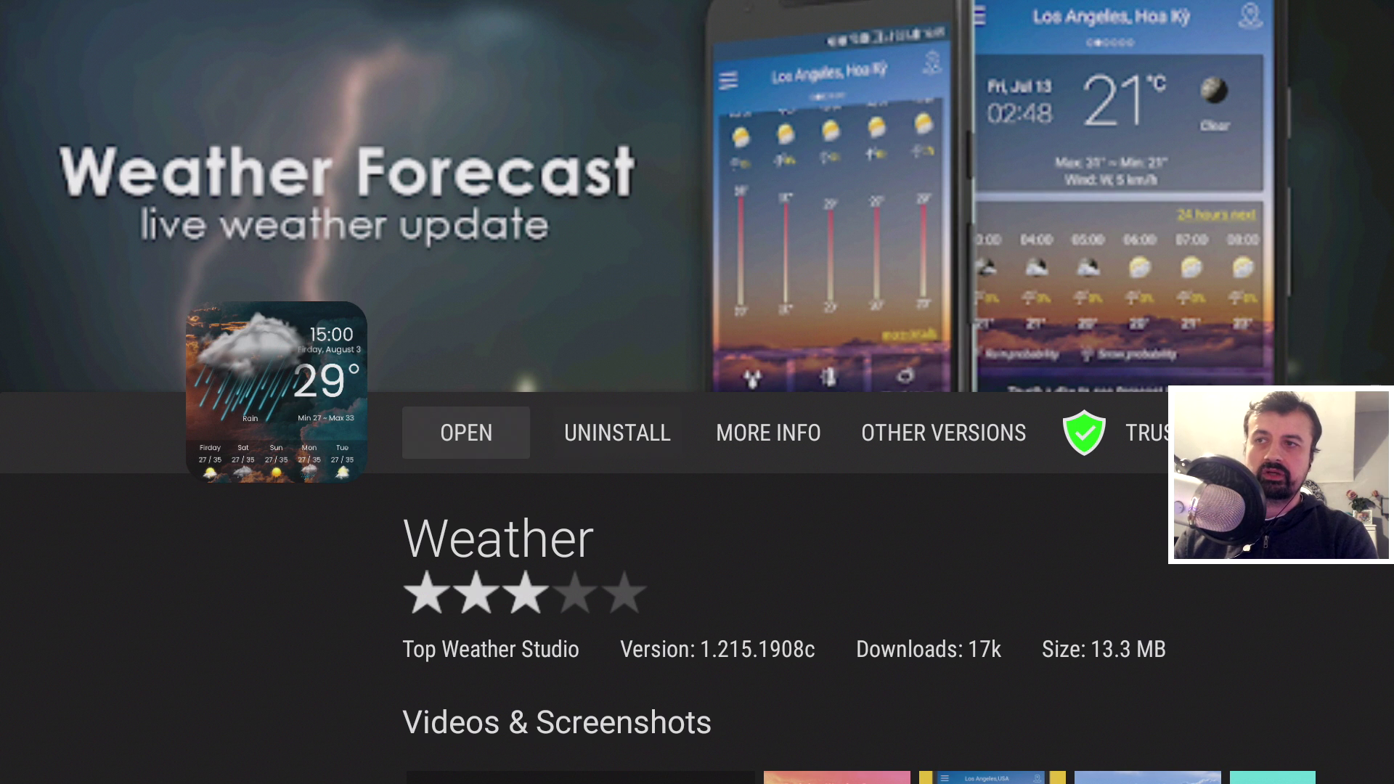
{"action": "key", "text": "Right"}
{"action": "key", "text": "Left"}
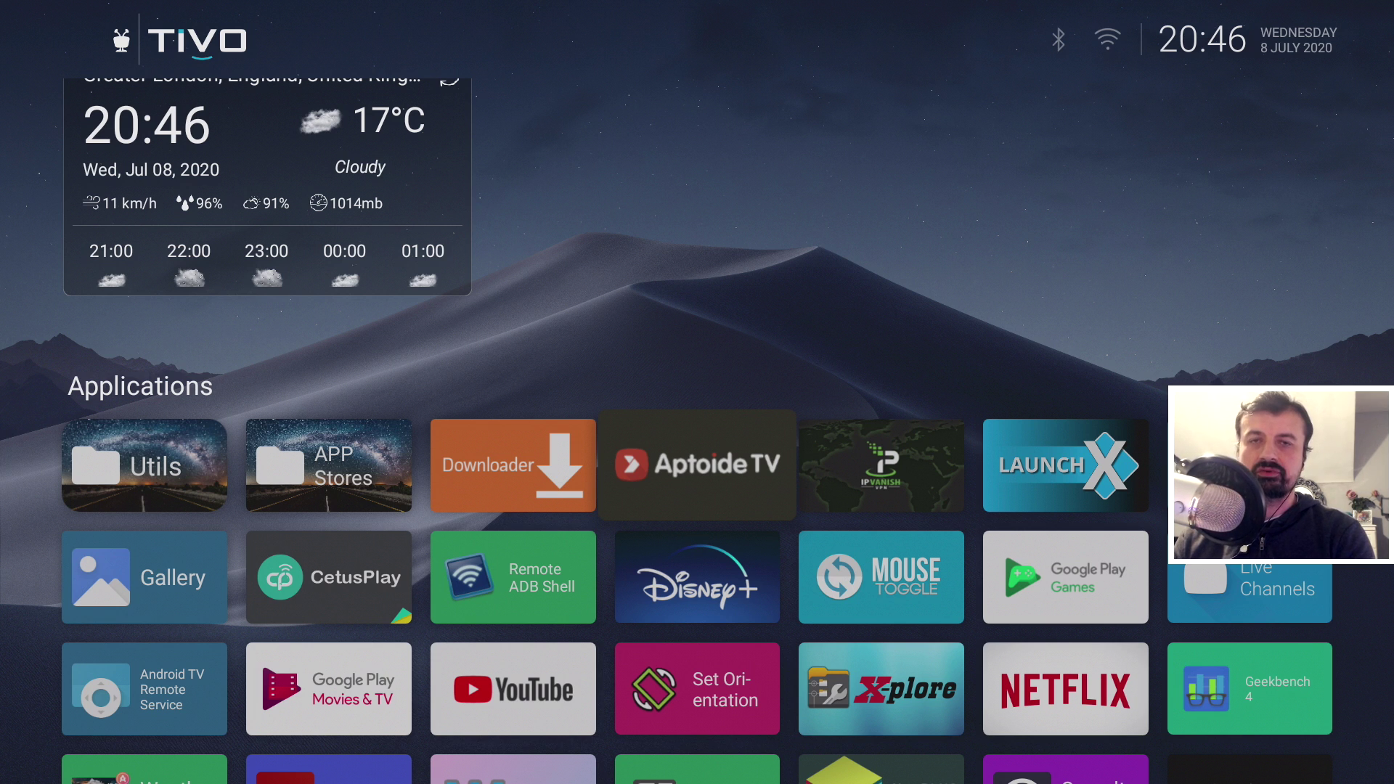
- Open Remote ADB Shell from the Applications section
{"action": "key", "text": "Down"}
{"action": "key", "text": "Down"}
{"action": "key", "text": "Down"}
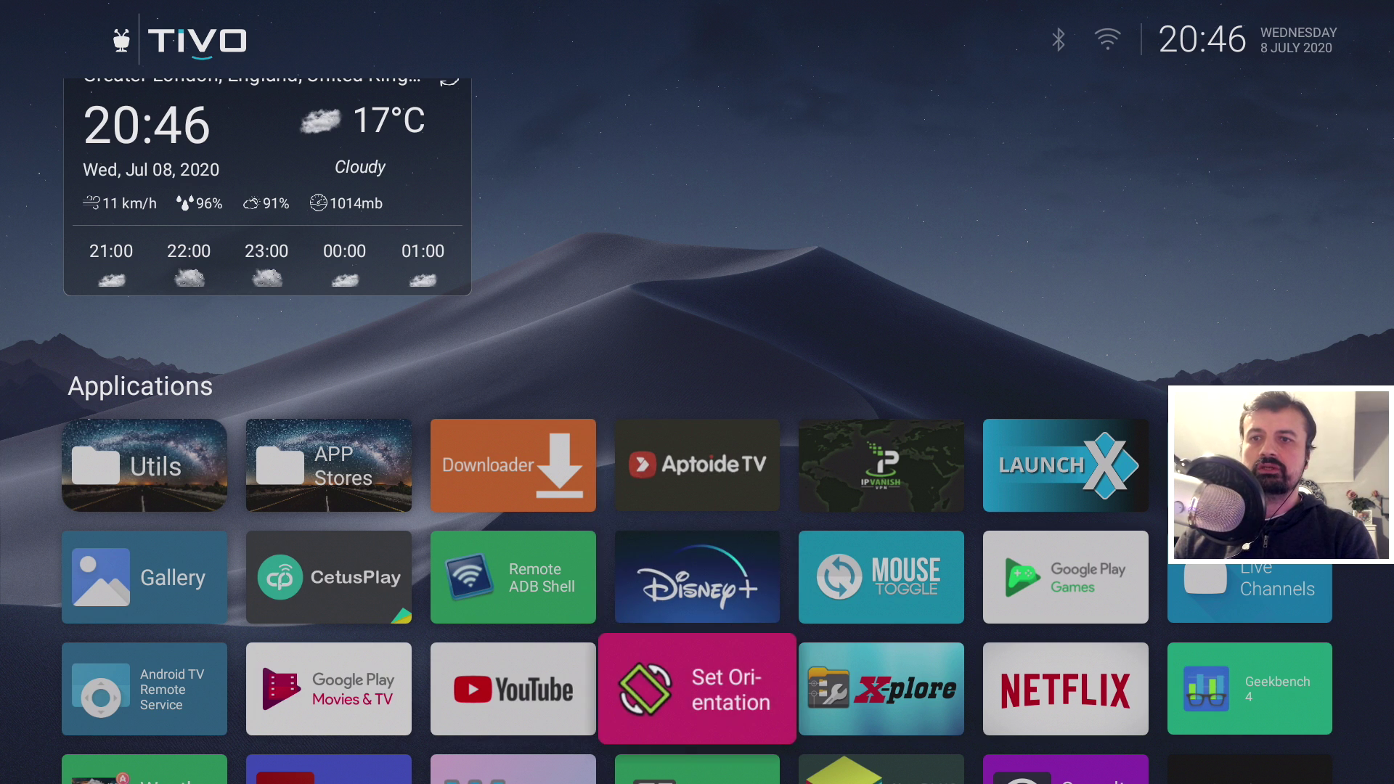
{"action": "key", "text": "Left"}
{"action": "key", "text": "Left"}
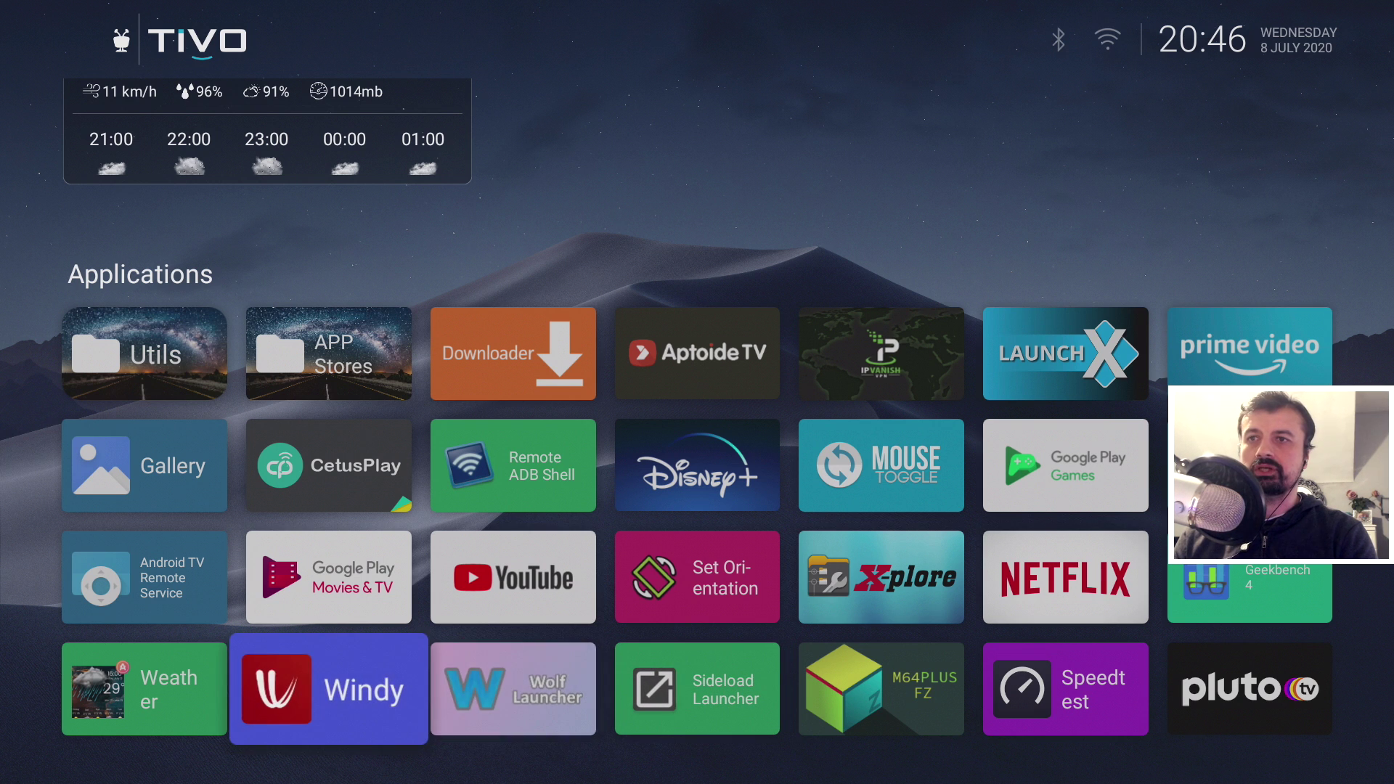
{"action": "key", "text": "Right"}
{"action": "key", "text": "Right"}
{"action": "key", "text": "Up"}
{"action": "key", "text": "Up"}
{"action": "key", "text": "Left"}
{"action": "key", "text": "Return"}
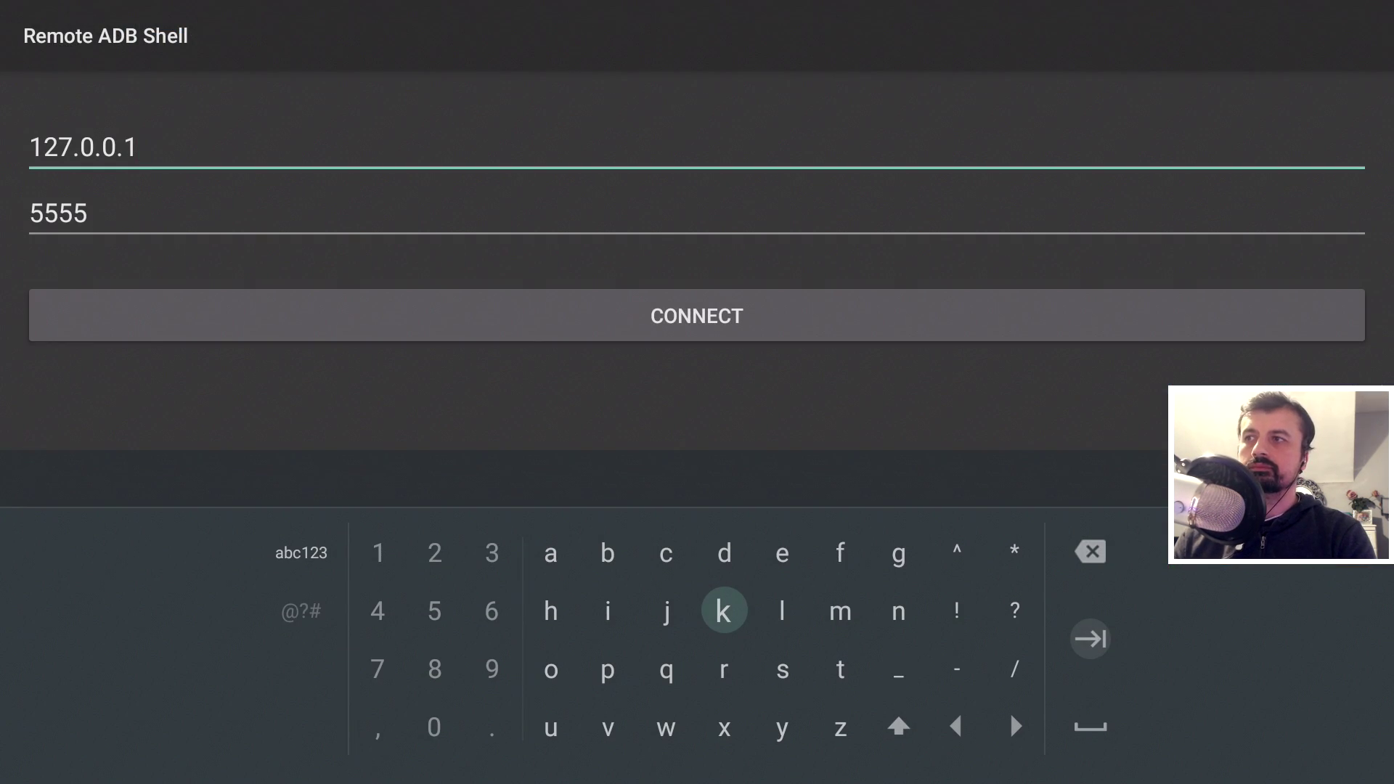
- Connect Remote ADB Shell to 127.0.0.1 on port 5555
{"action": "key", "text": "Escape"}
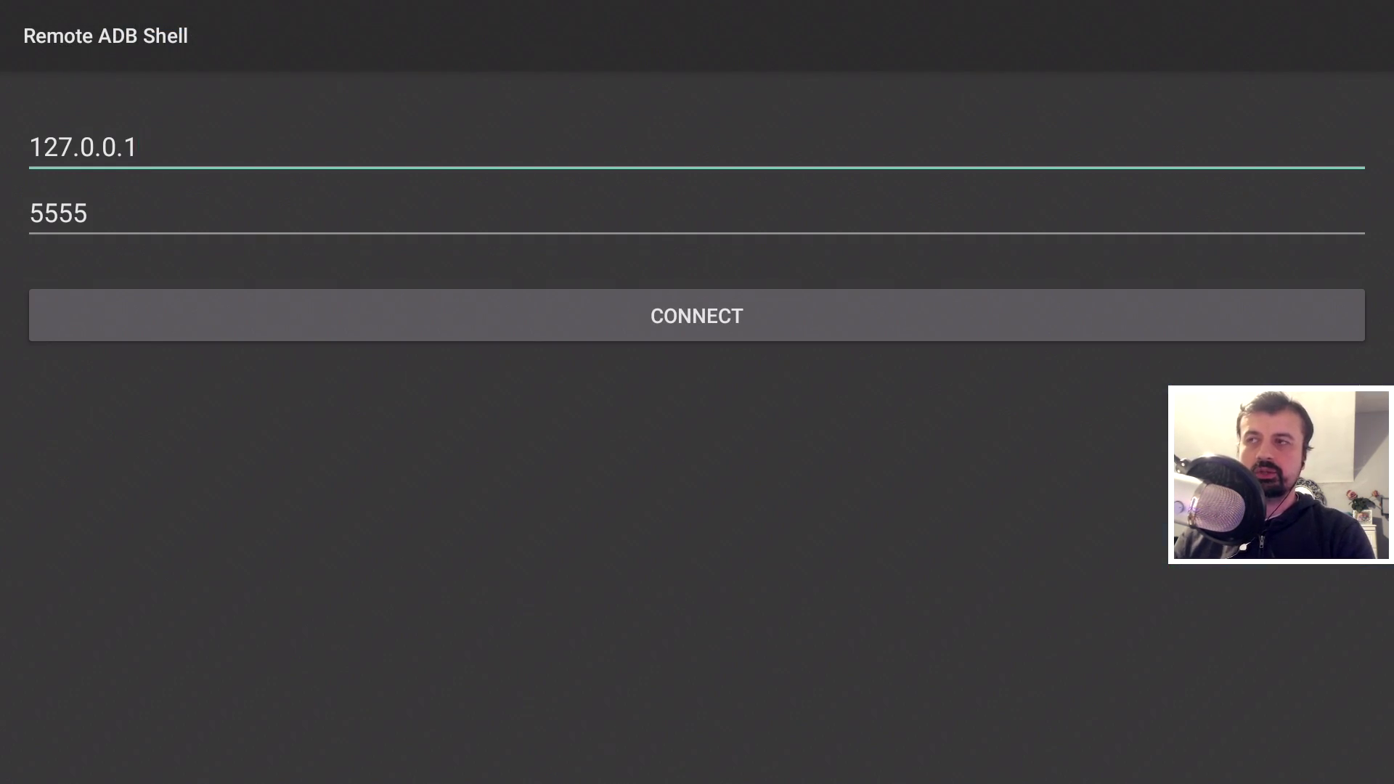
{"action": "key", "text": "Down"}
{"action": "key", "text": "Down"}
{"action": "key", "text": "Return"}
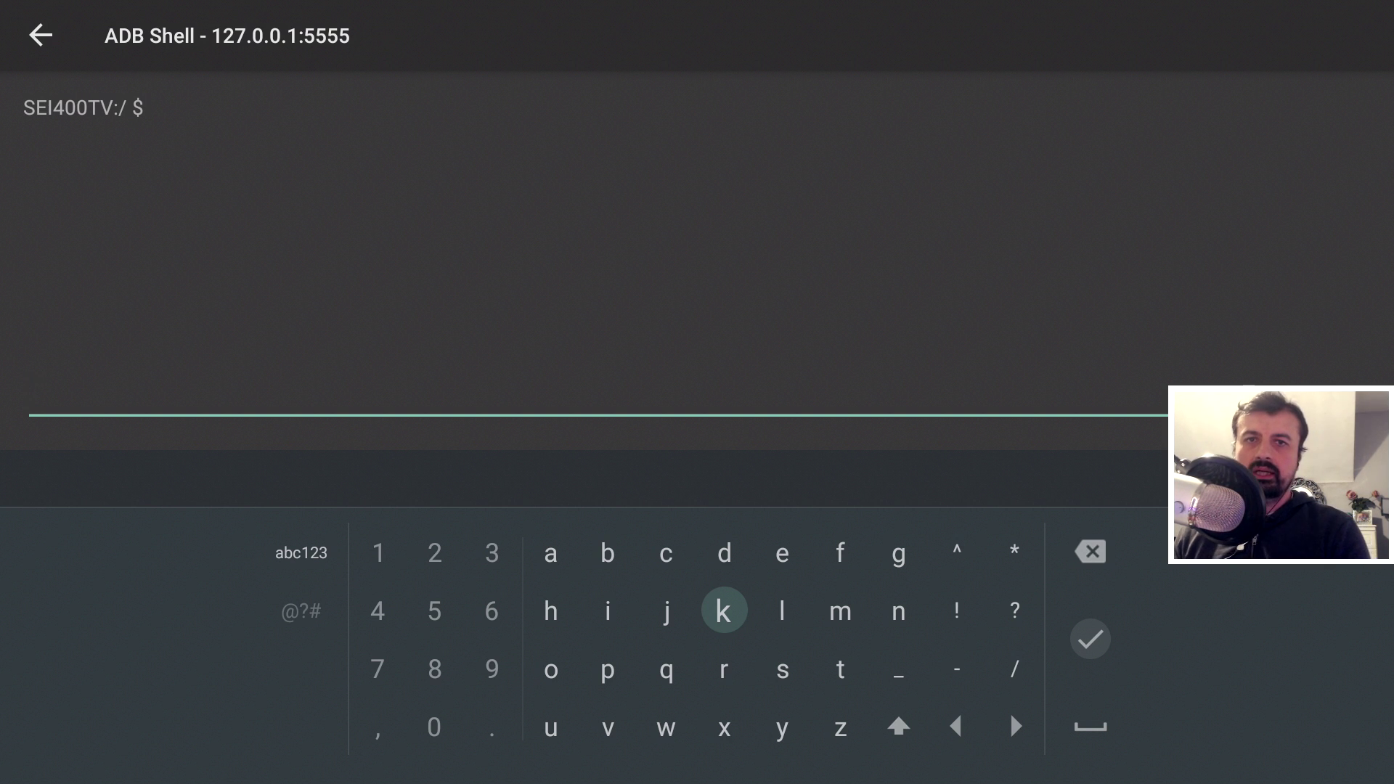
- Open the Android TV remote app on the phone and connect it to TiVo Stream 4K
{"action": "left_click", "coordinate": [766, 322]}
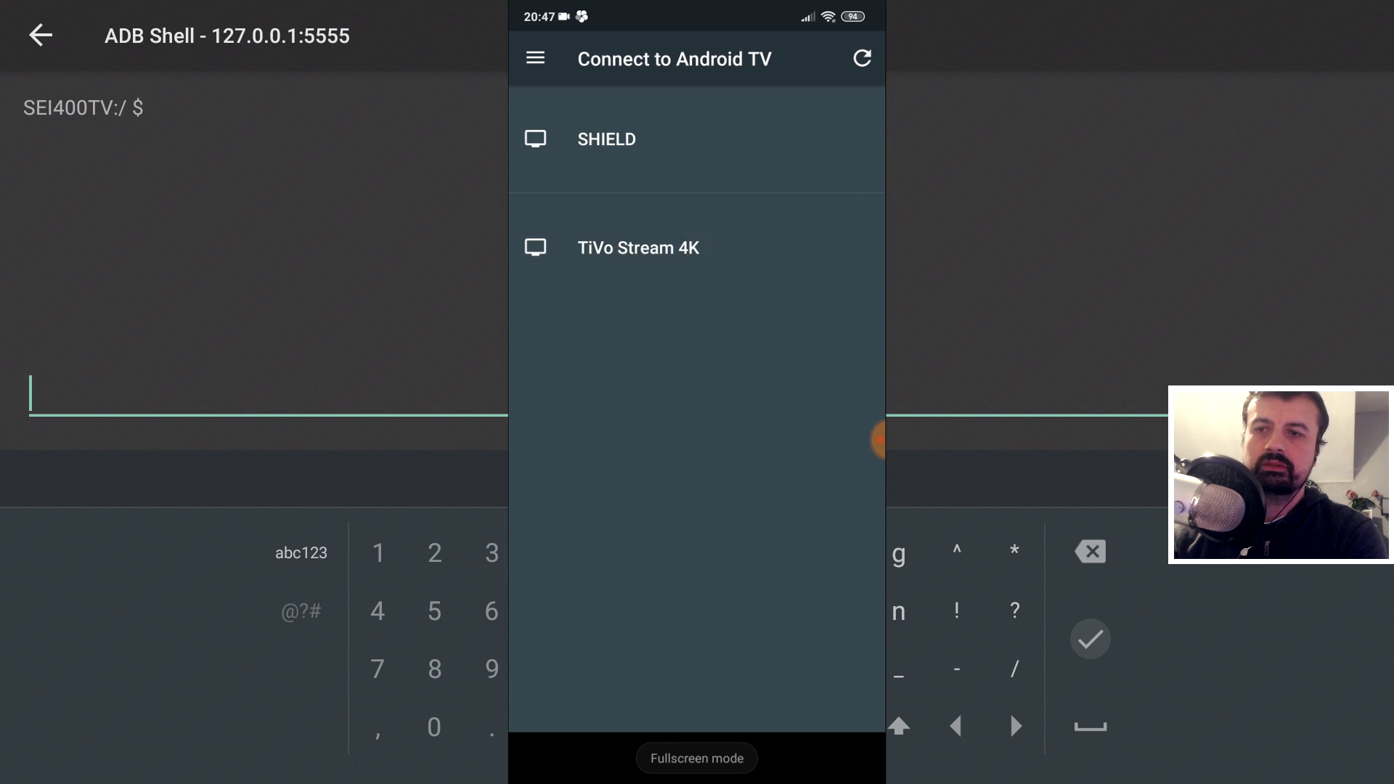
{"action": "left_click", "coordinate": [638, 248]}
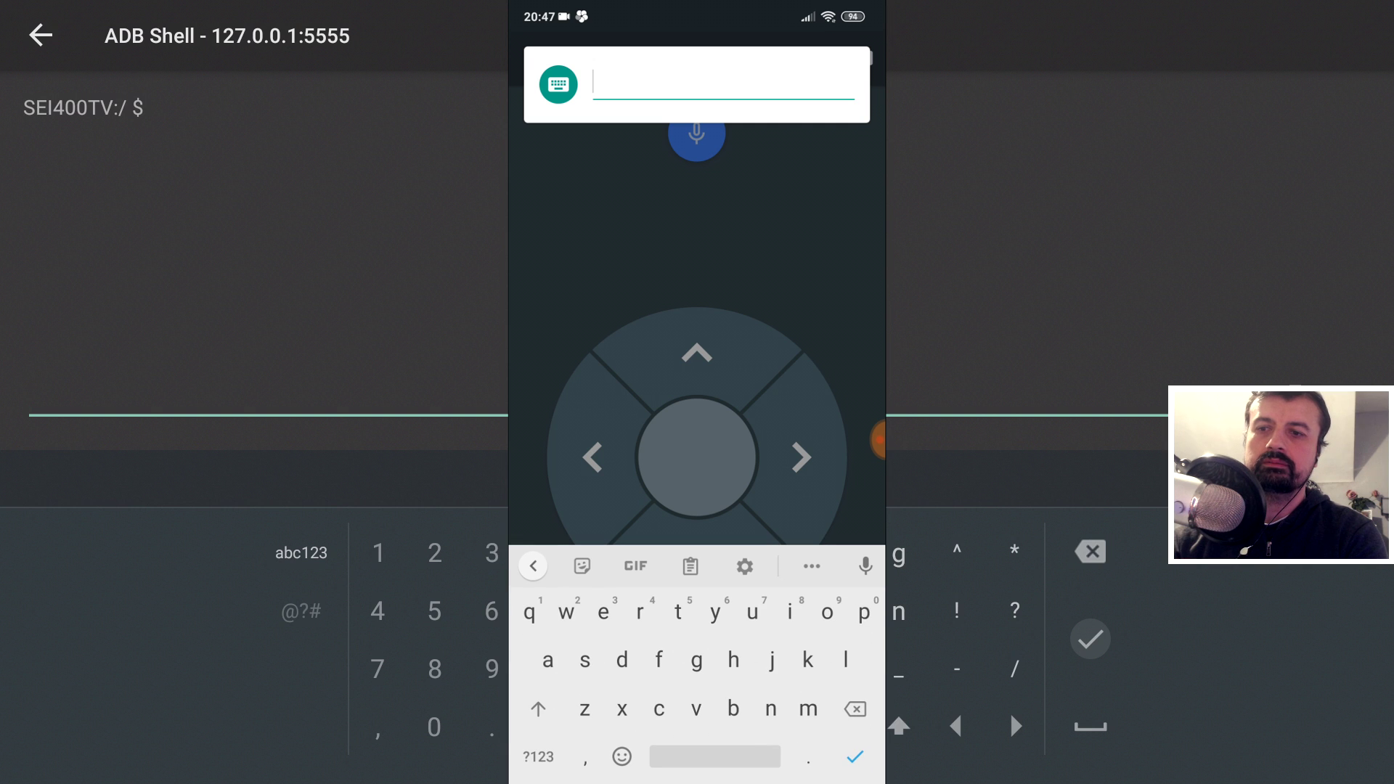
- Enter the test text "hdhdh" from the phone into the ADB shell's command line and erase it
{"action": "type", "text": "hdhdh"}
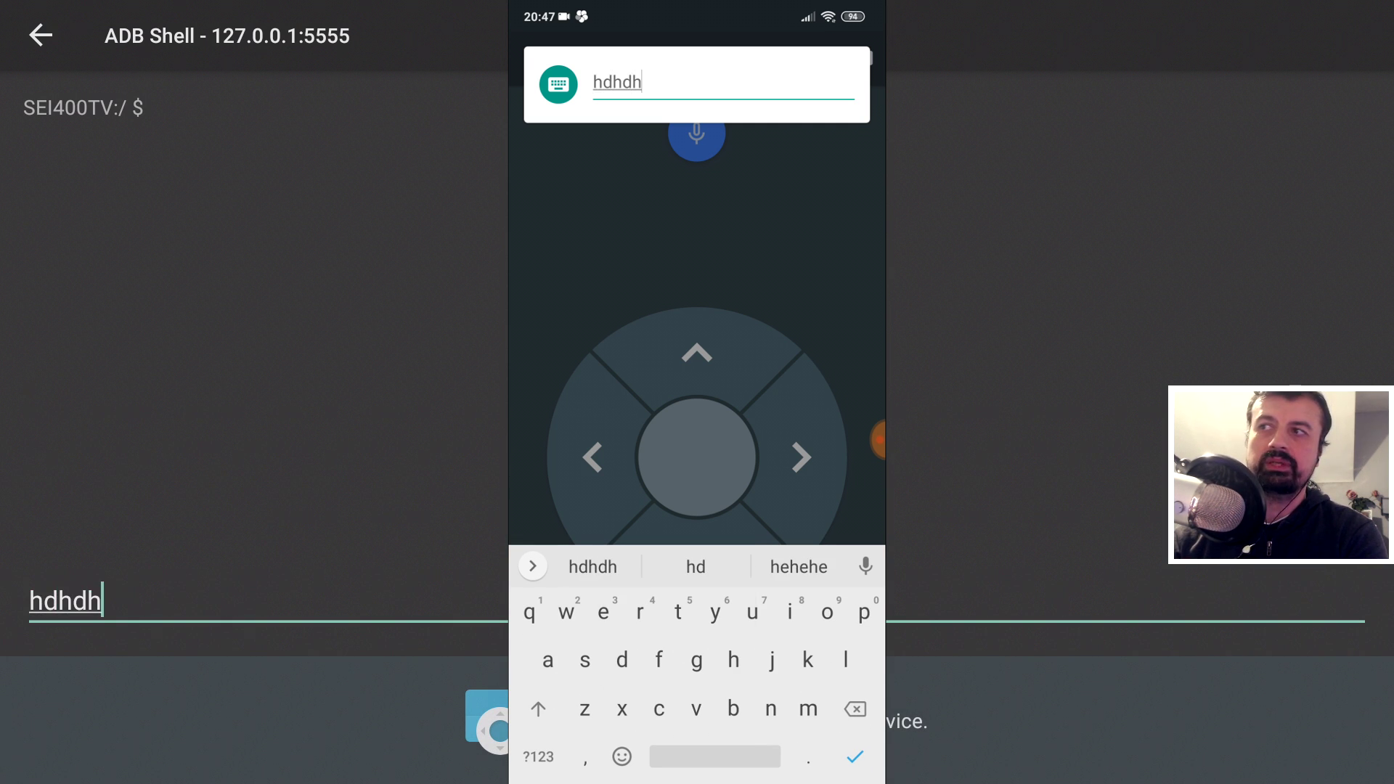
{"action": "key", "text": "BackSpace"}
{"action": "key", "text": "BackSpace"}
{"action": "key", "text": "BackSpace"}
{"action": "key", "text": "BackSpace"}
{"action": "key", "text": "BackSpace"}
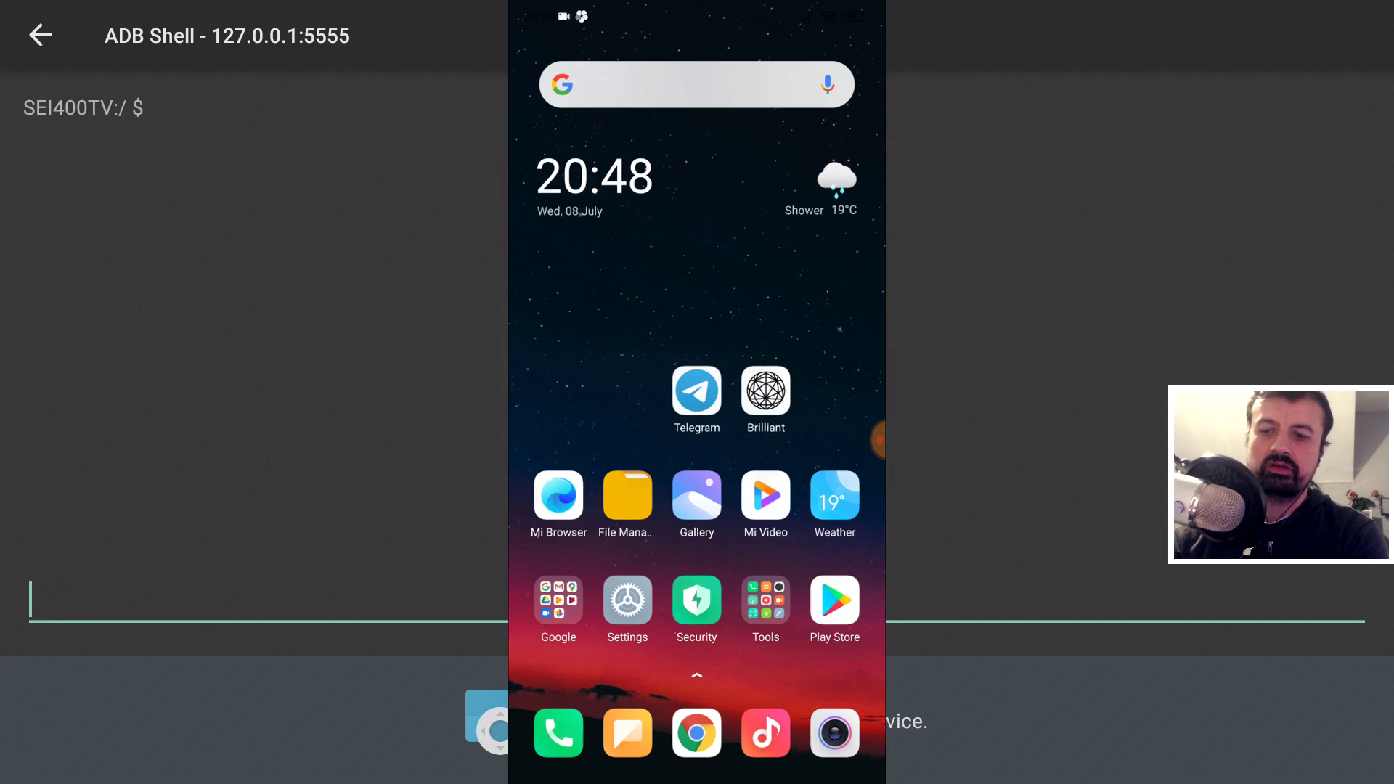
- Copy the complete appwidget grantbind command from the "How to enable widgets" section of the Wolf Launcher tutorial in the phone's Chrome
{"action": "left_click", "coordinate": [695, 731]}
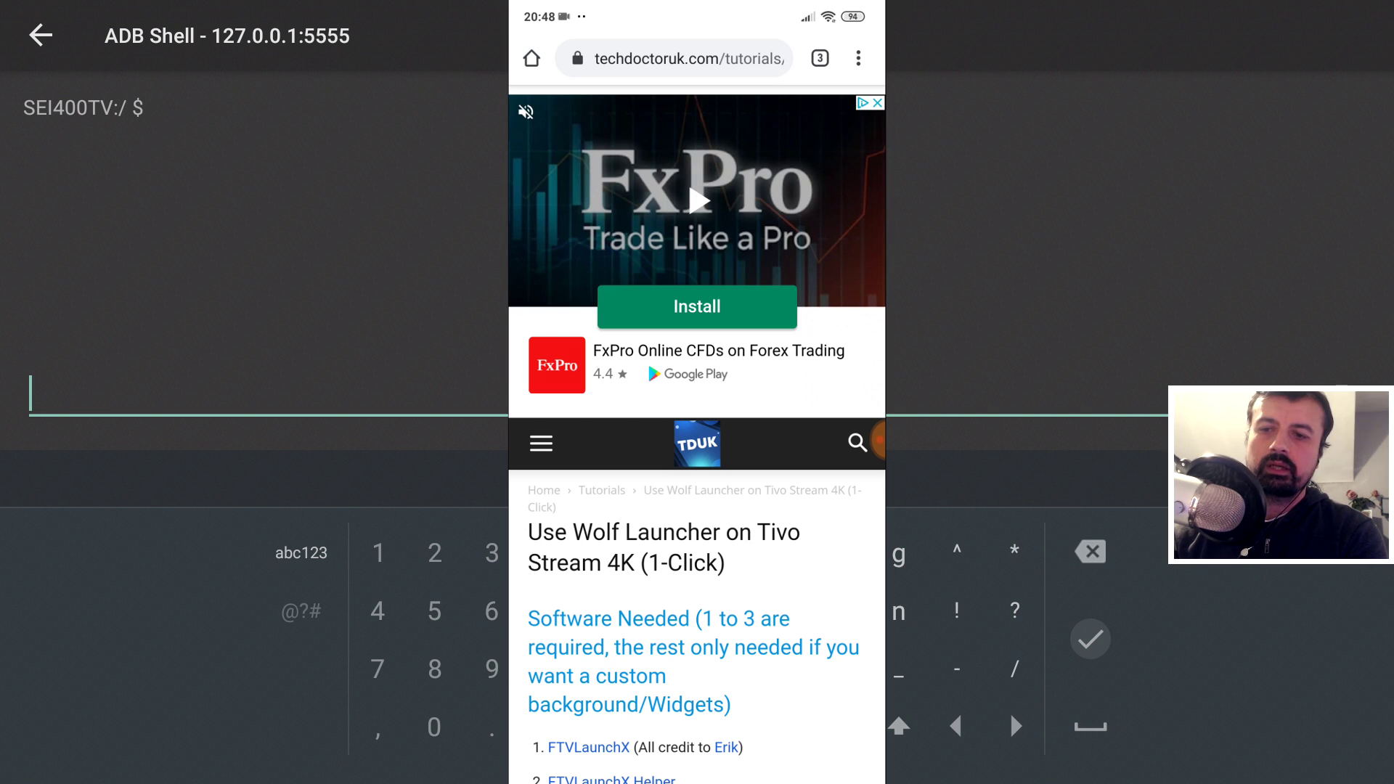
{"action": "scroll", "coordinate": [697, 407], "scroll_direction": "down", "scroll_amount": 15}
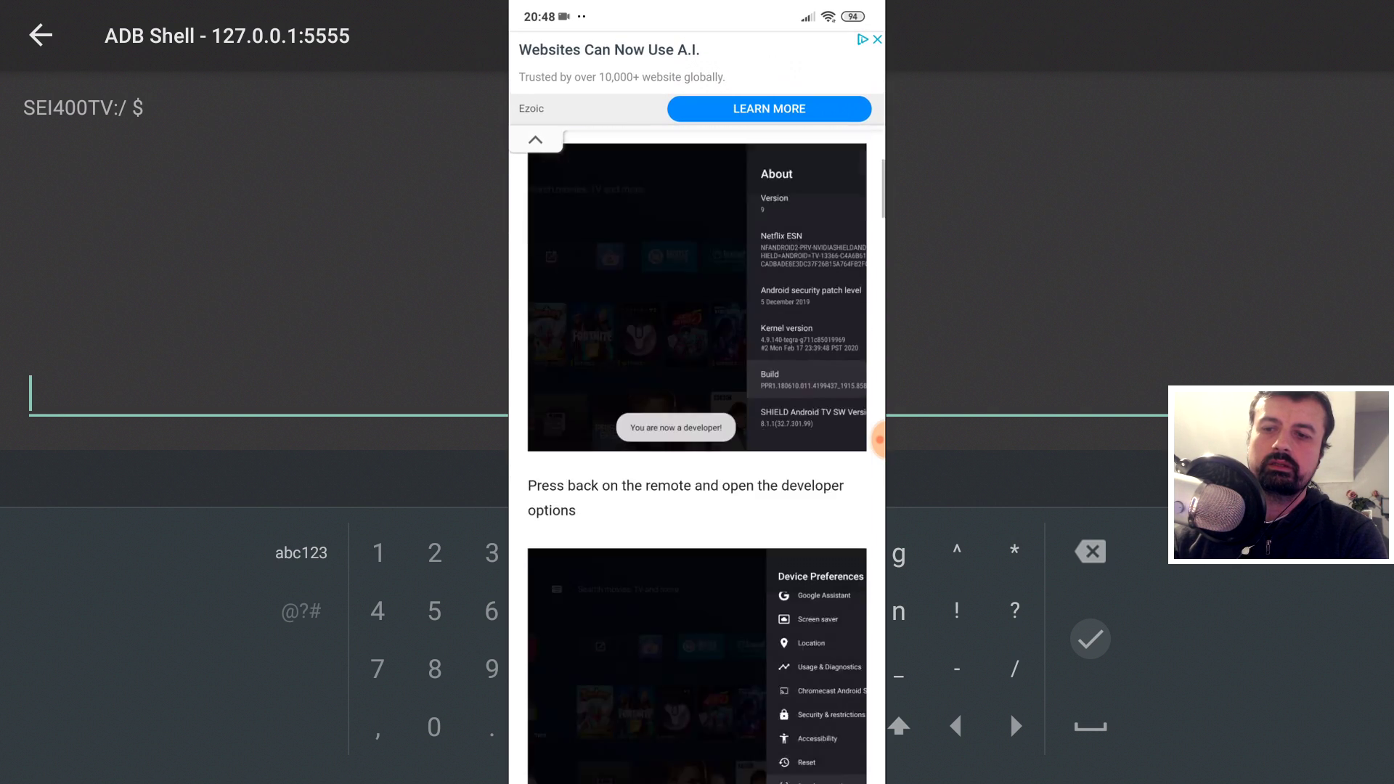
{"action": "scroll", "coordinate": [697, 407], "scroll_direction": "down", "scroll_amount": 15}
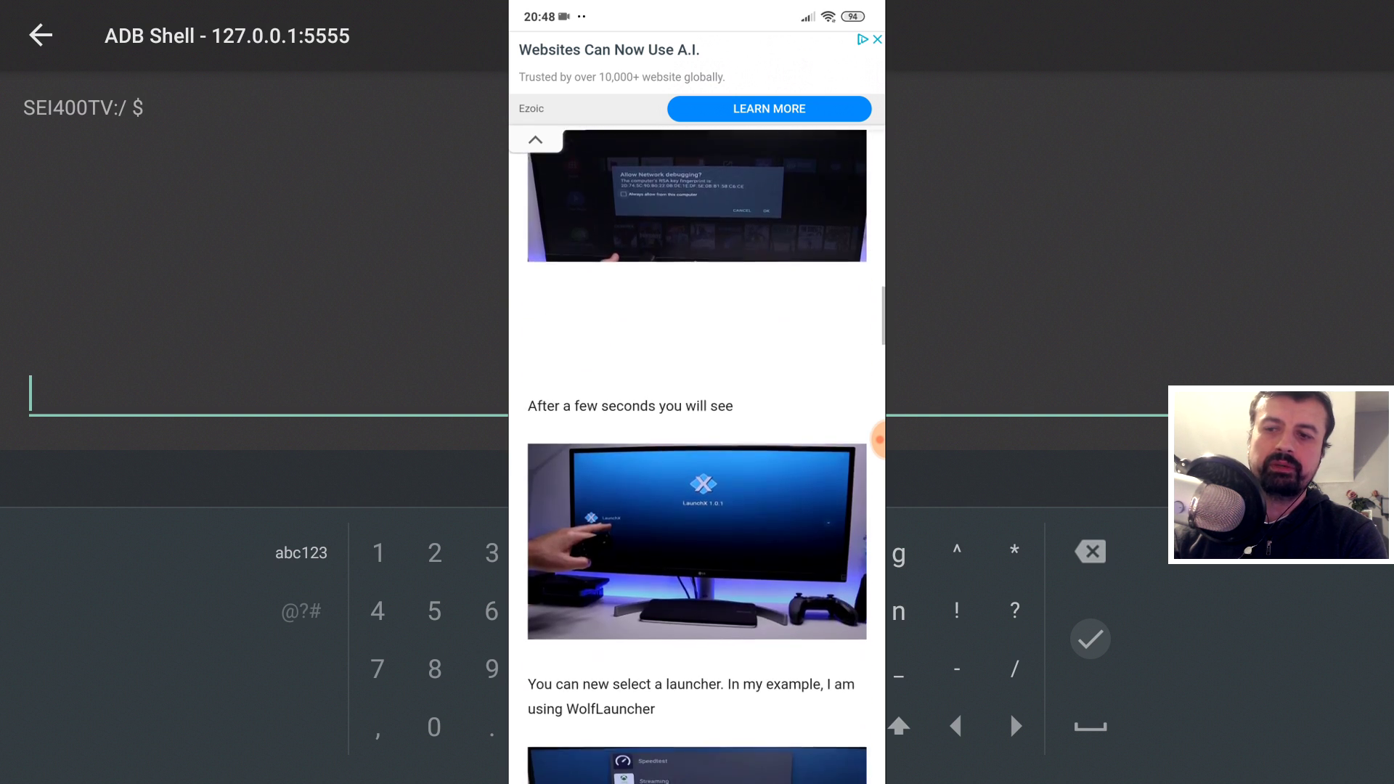
{"action": "scroll", "coordinate": [697, 407], "scroll_direction": "down", "scroll_amount": 15}
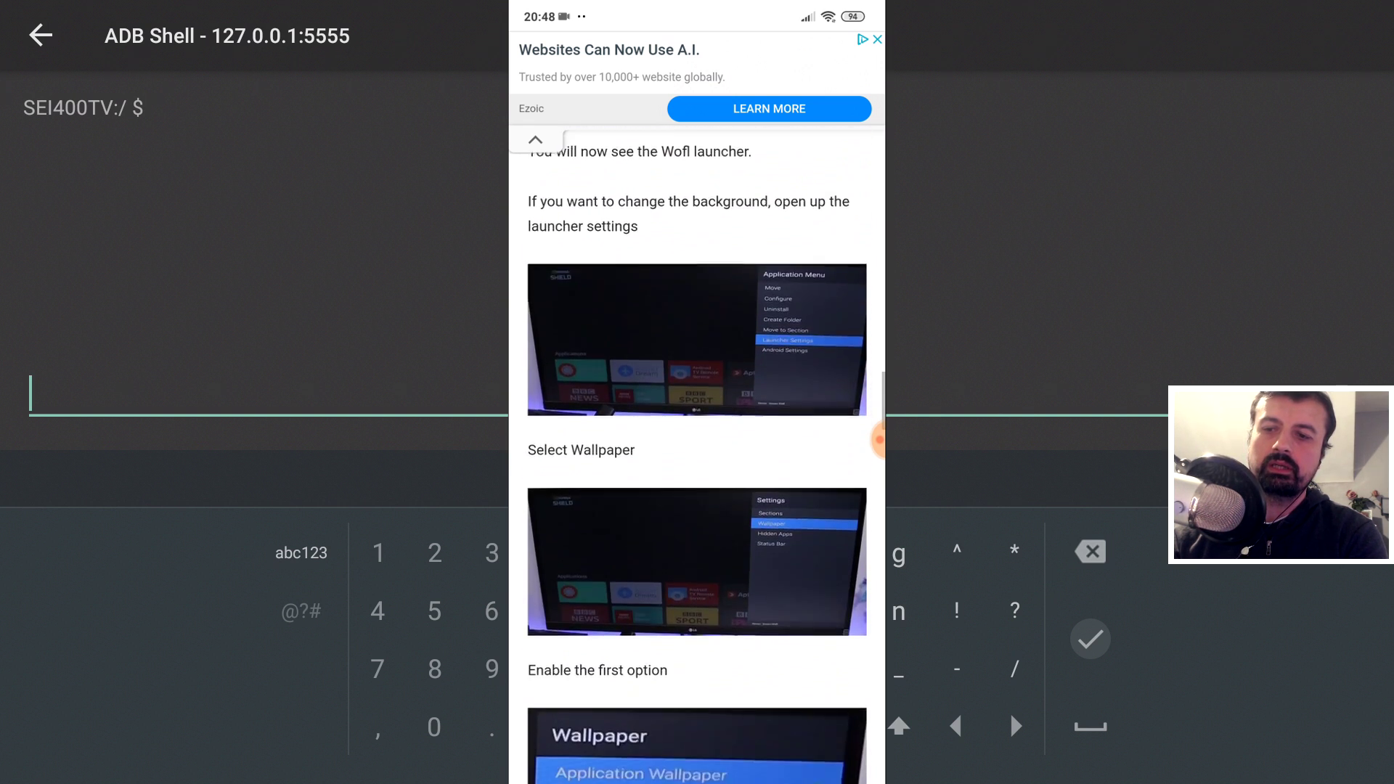
{"action": "scroll", "coordinate": [697, 407], "scroll_direction": "down", "scroll_amount": 10}
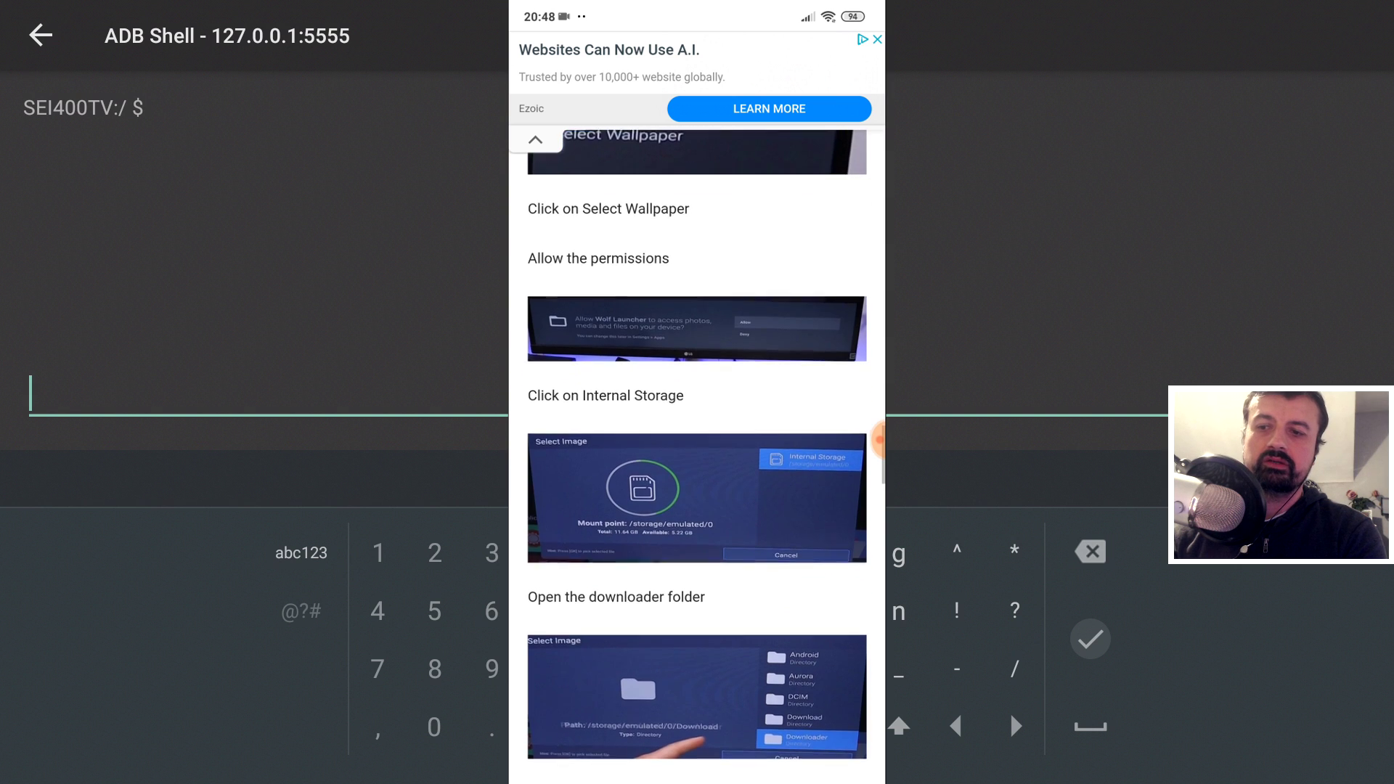
{"action": "scroll", "coordinate": [697, 407], "scroll_direction": "down", "scroll_amount": 15}
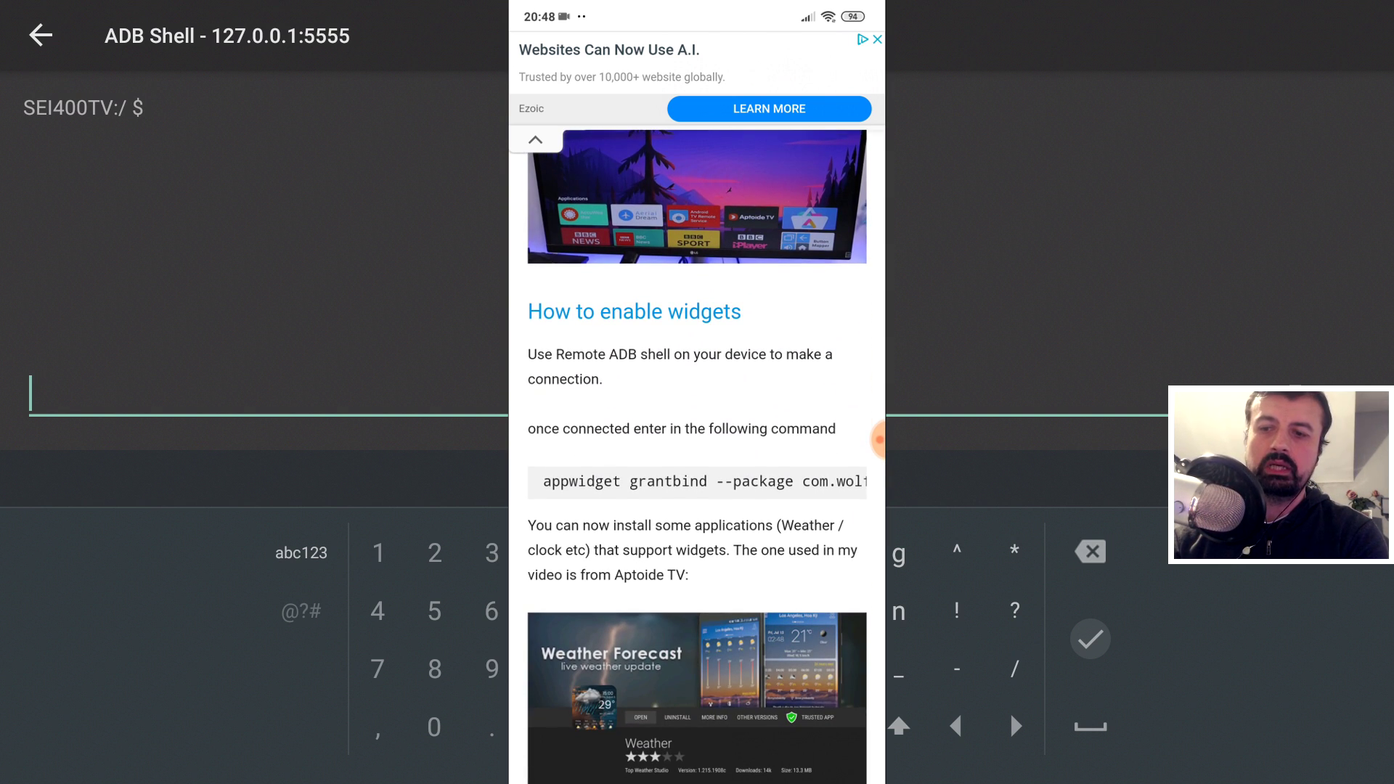
{"action": "double_click", "coordinate": [581, 481]}
{"action": "left_click_drag", "start_coordinate": [640, 496], "coordinate": [861, 500]}
{"action": "key", "text": "ctrl+c"}
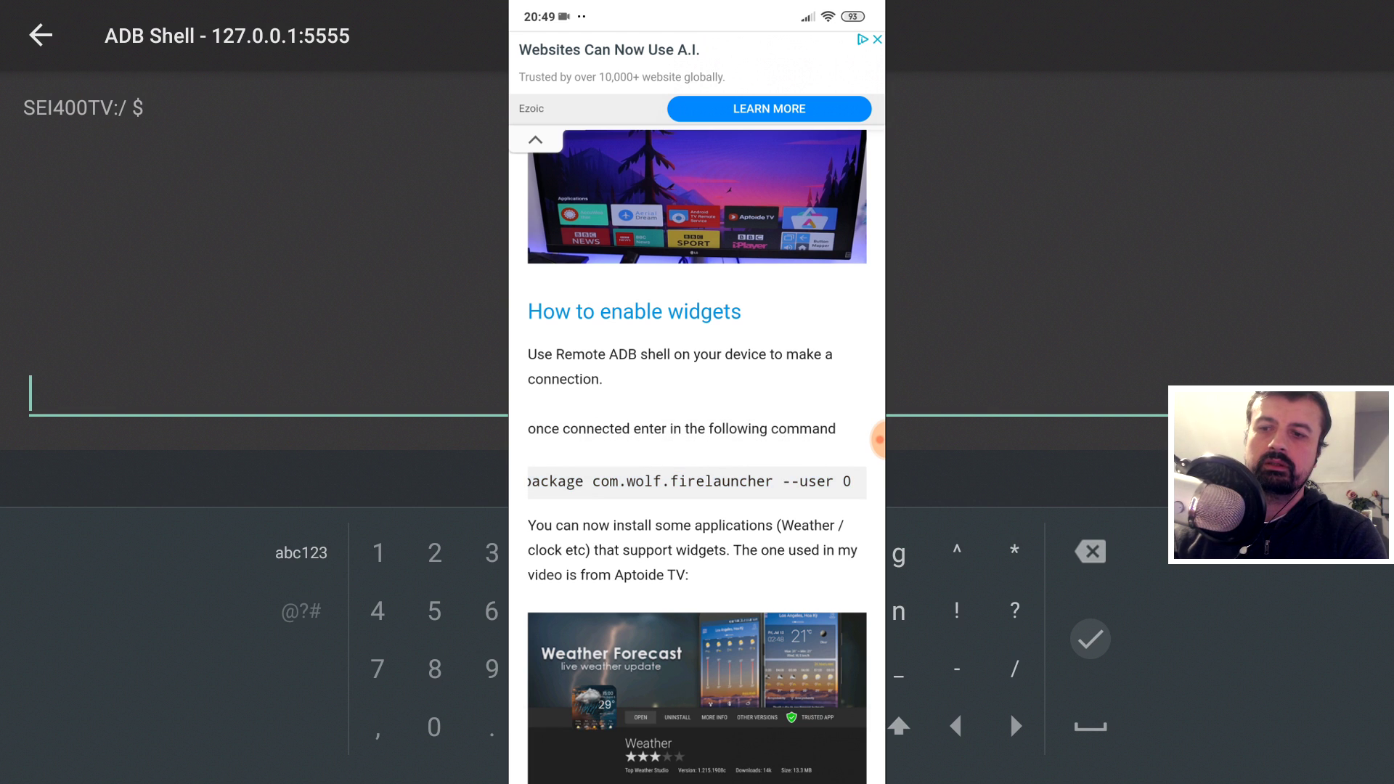
- Switch the phone to the Android TV remote app and run "appwidget grantbind --package com.wolf.firelauncher --user 0" in the ADB shell
{"action": "key", "text": "alt+Tab"}
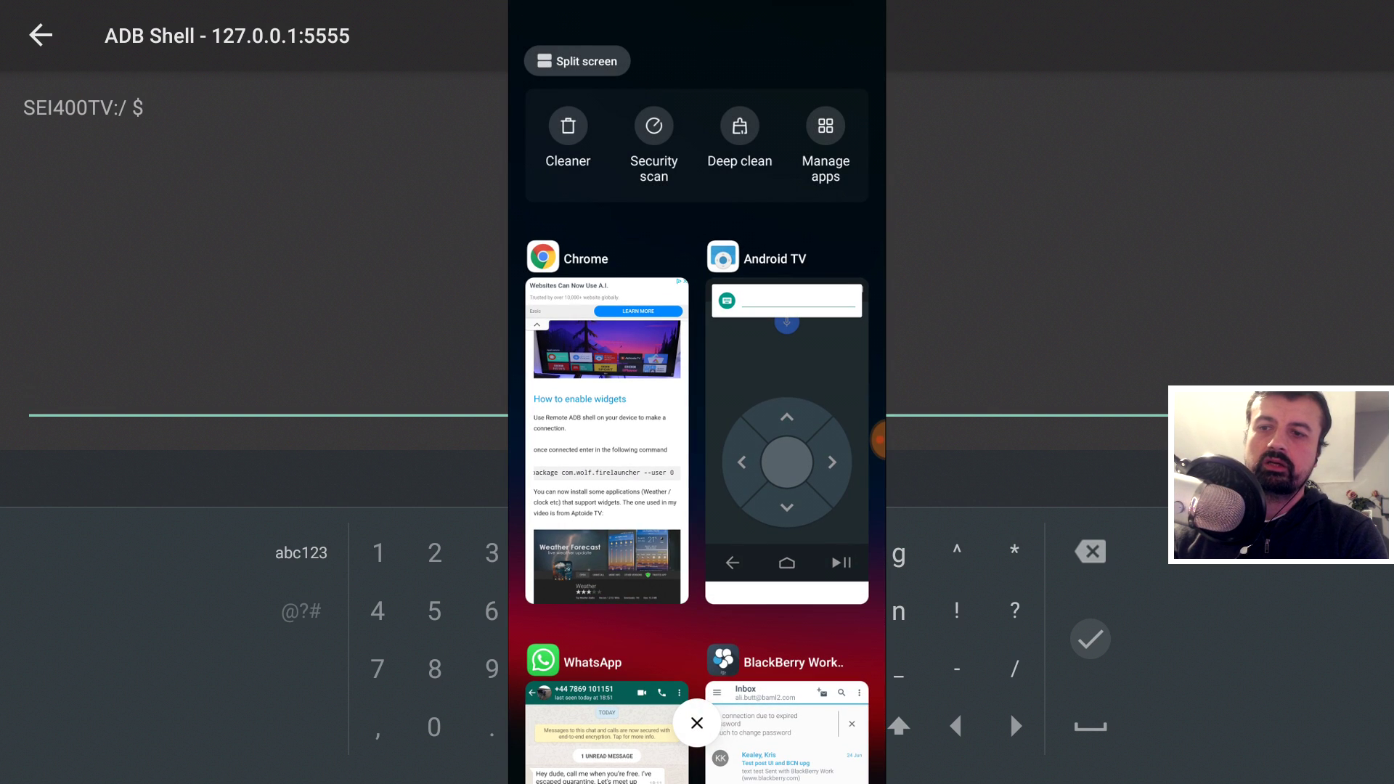
{"action": "left_click", "coordinate": [787, 440]}
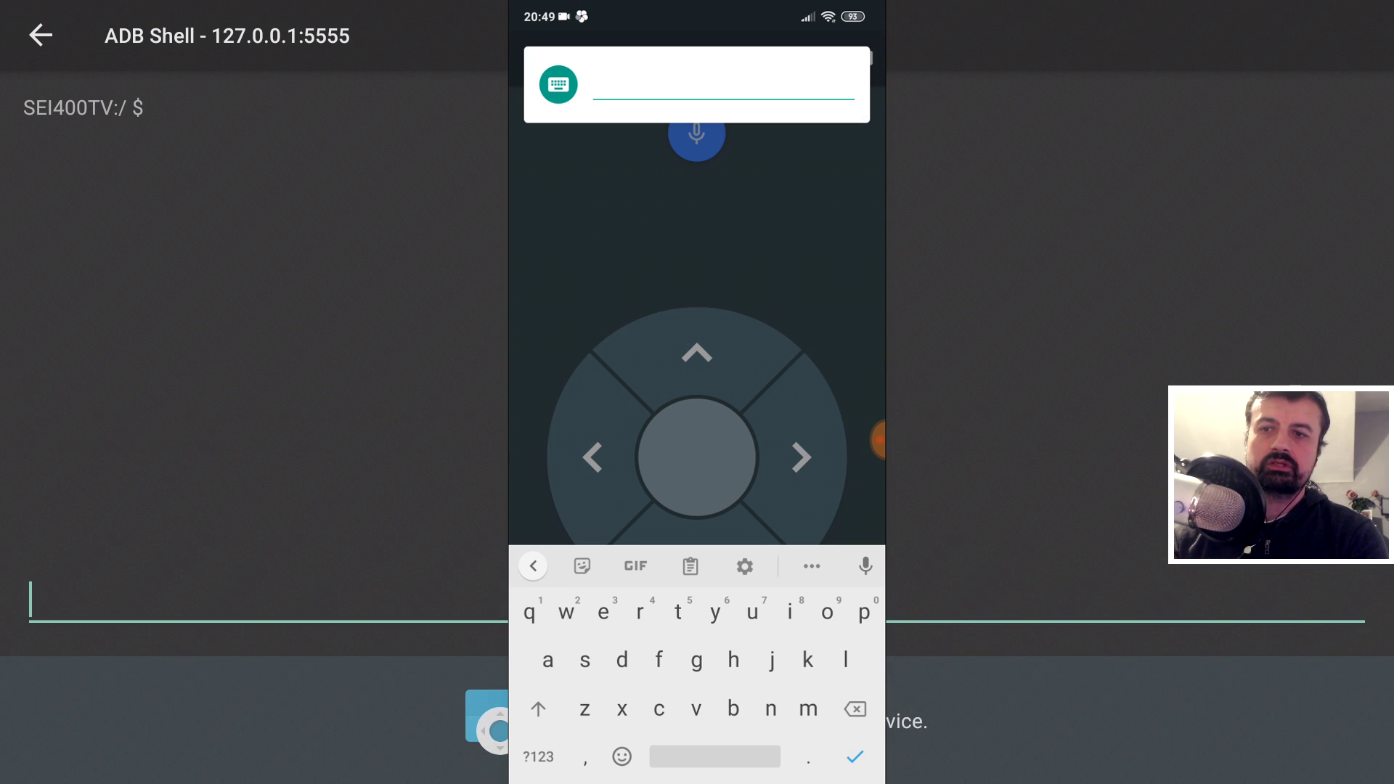
{"action": "left_click", "coordinate": [654, 83]}
{"action": "left_click", "coordinate": [540, 156]}
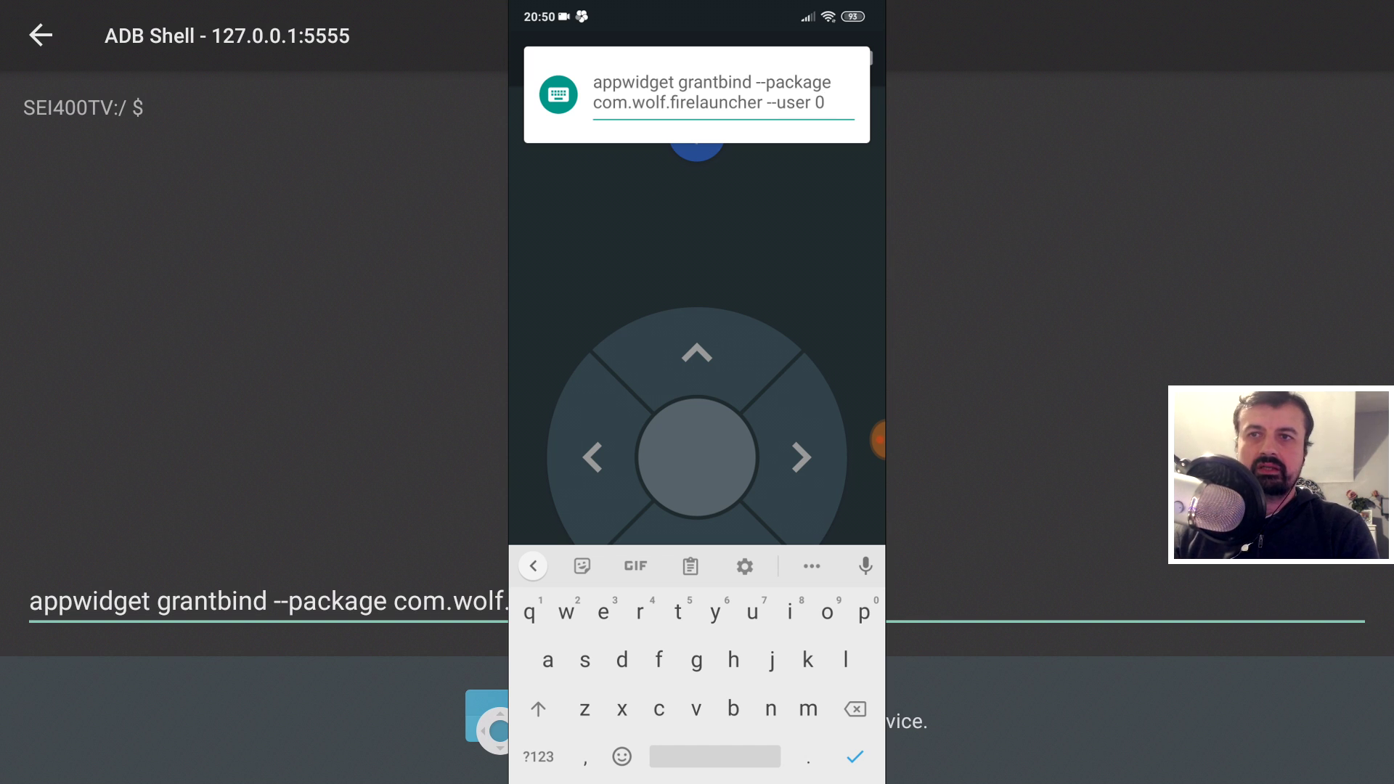
{"action": "key", "text": "Return"}
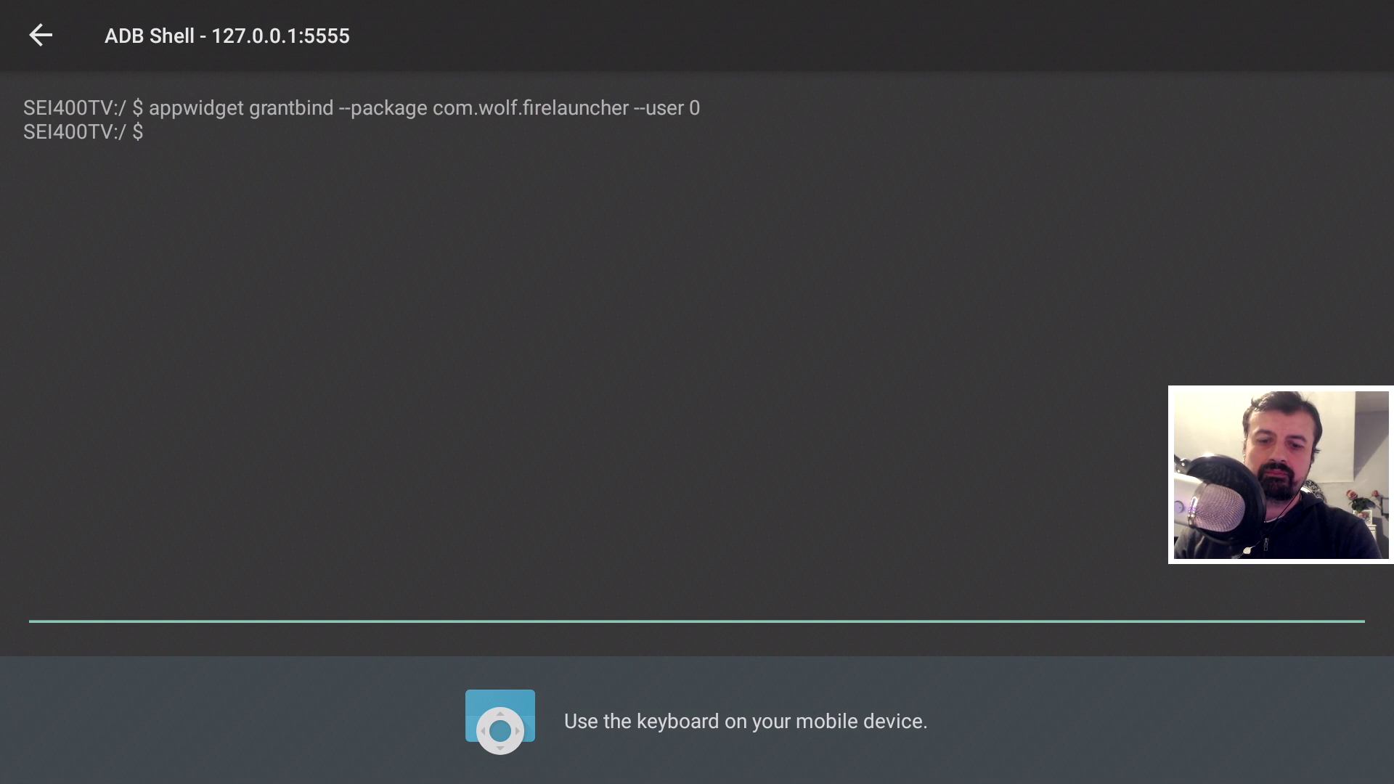
- Return to Wolf Launcher and fill the empty widget area with the Weather widget showing clock, current conditions and hourly forecast
{"action": "key", "text": "Home"}
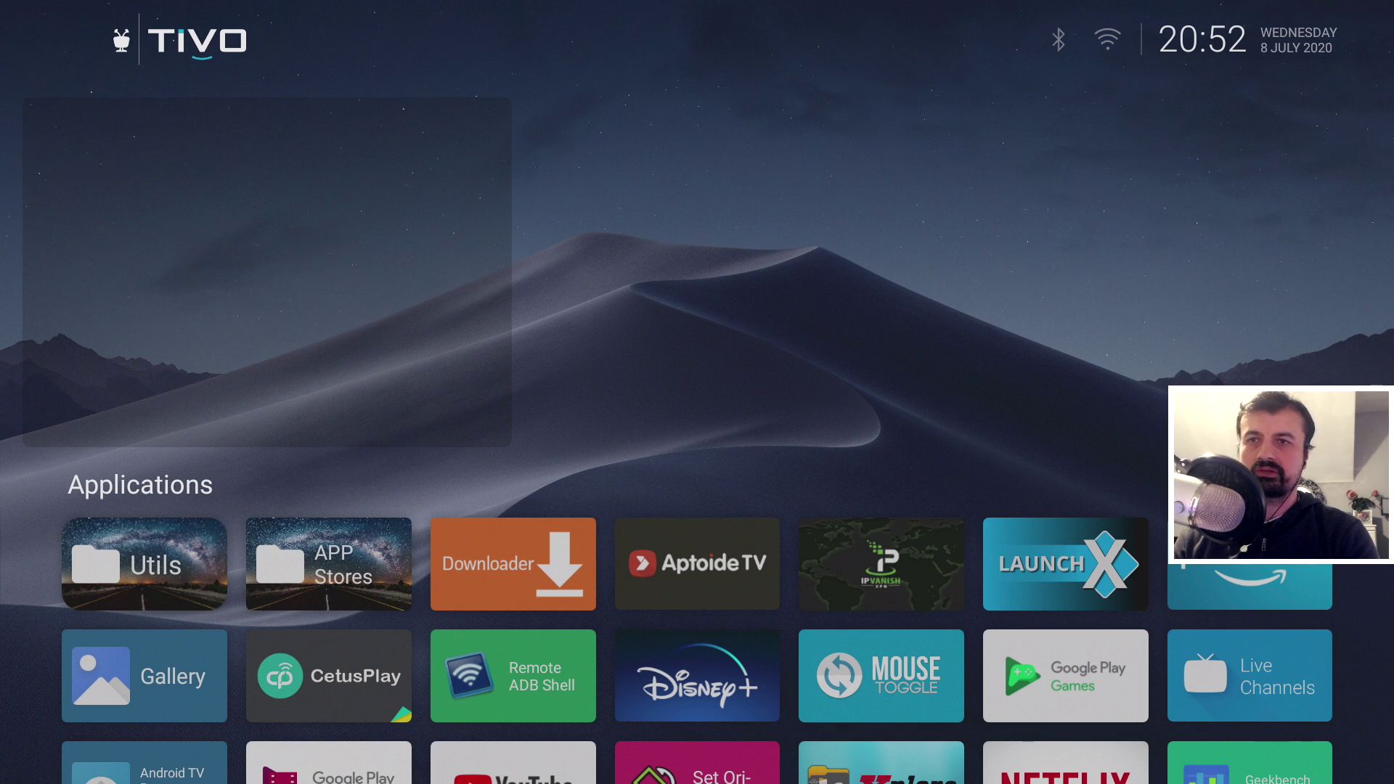
{"action": "key", "text": "Return"}
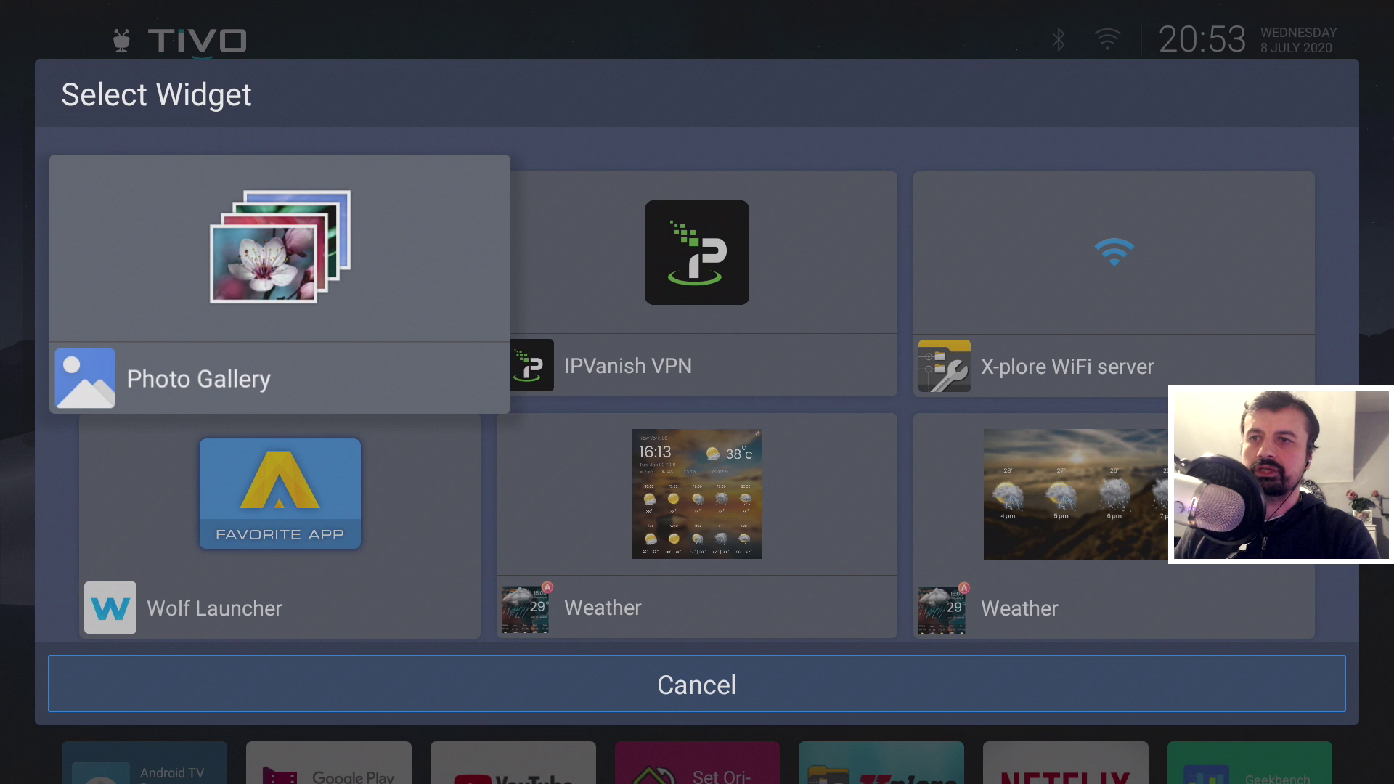
{"action": "key", "text": "Down"}
{"action": "key", "text": "Right"}
{"action": "key", "text": "Down"}
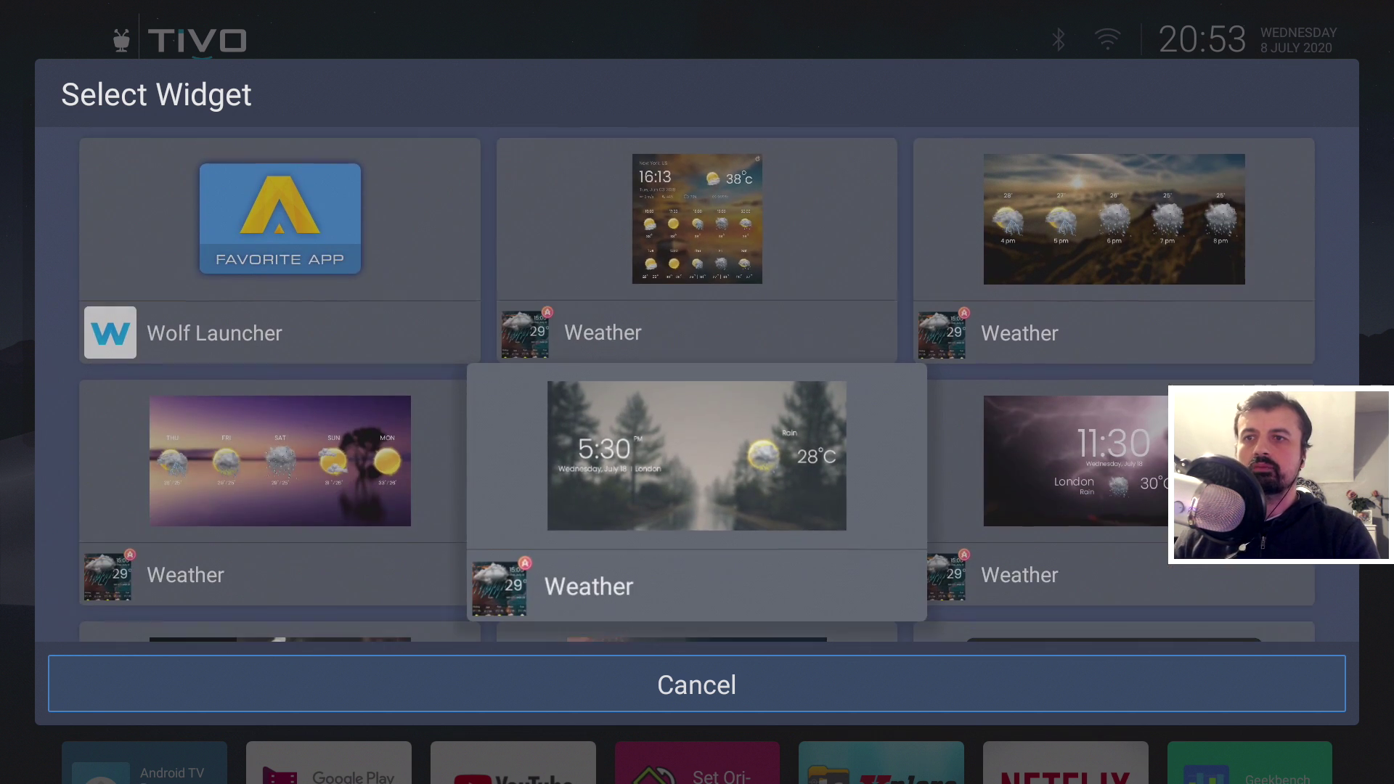
{"action": "key", "text": "Up"}
{"action": "key", "text": "Down"}
{"action": "key", "text": "Up"}
{"action": "key", "text": "Return"}
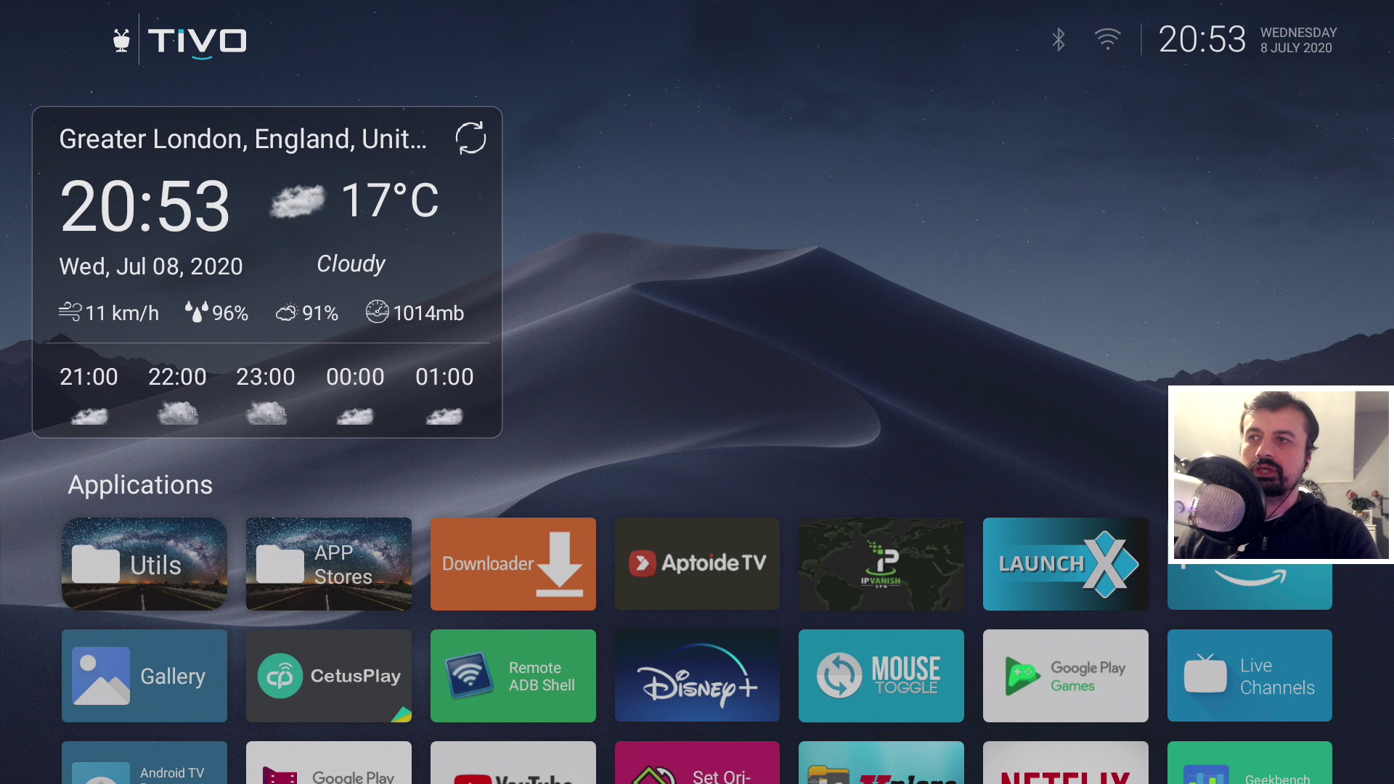
- Scale the weather widget's content to 75 and apply it
{"action": "key", "text": "Menu"}
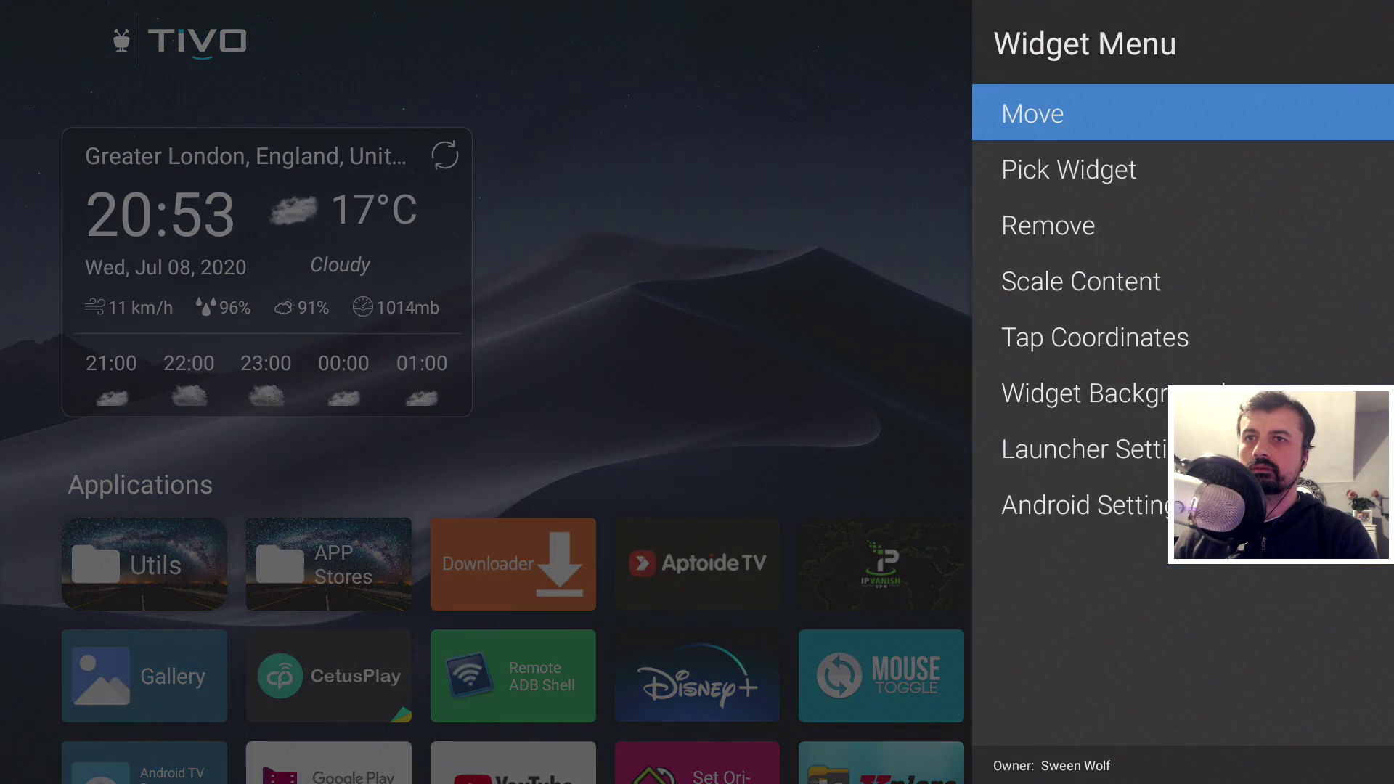
{"action": "key", "text": "Down"}
{"action": "key", "text": "Down"}
{"action": "key", "text": "Down"}
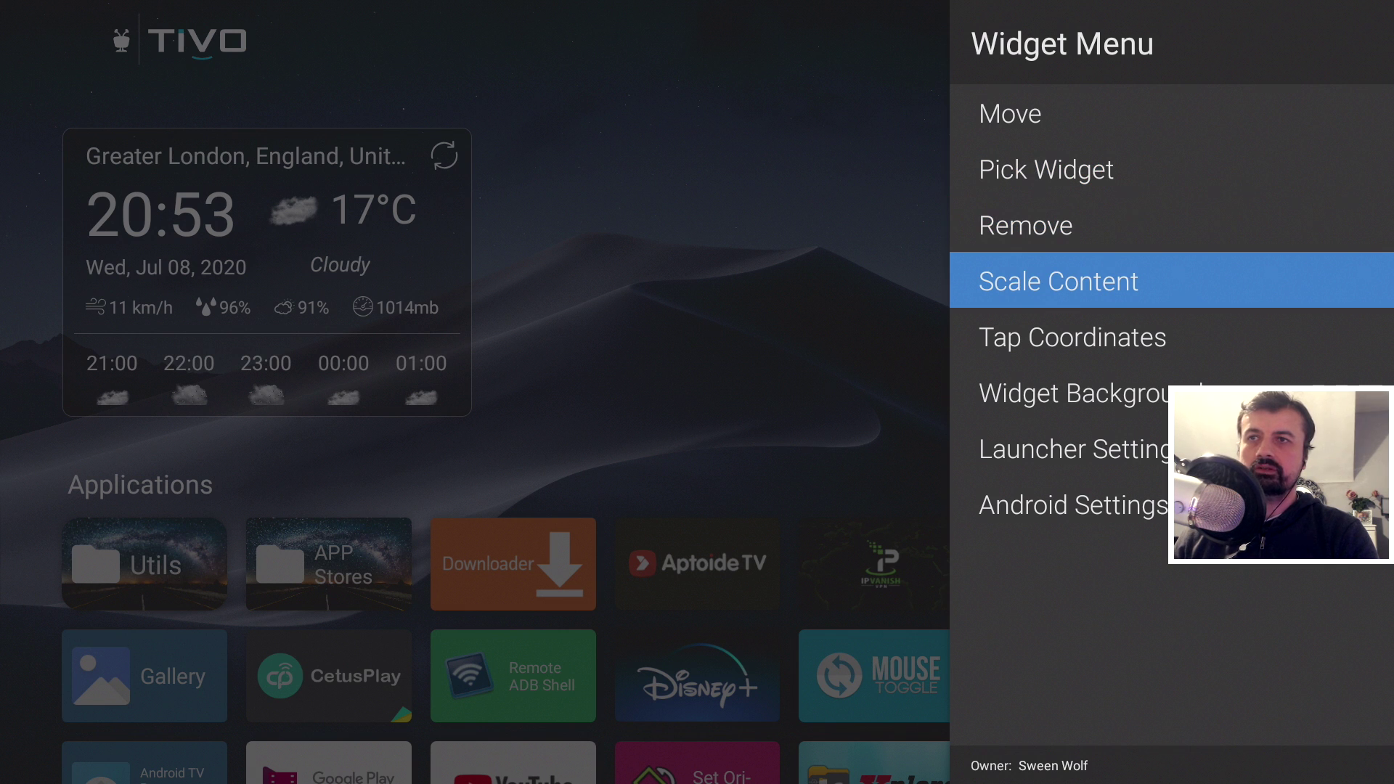
{"action": "key", "text": "Return"}
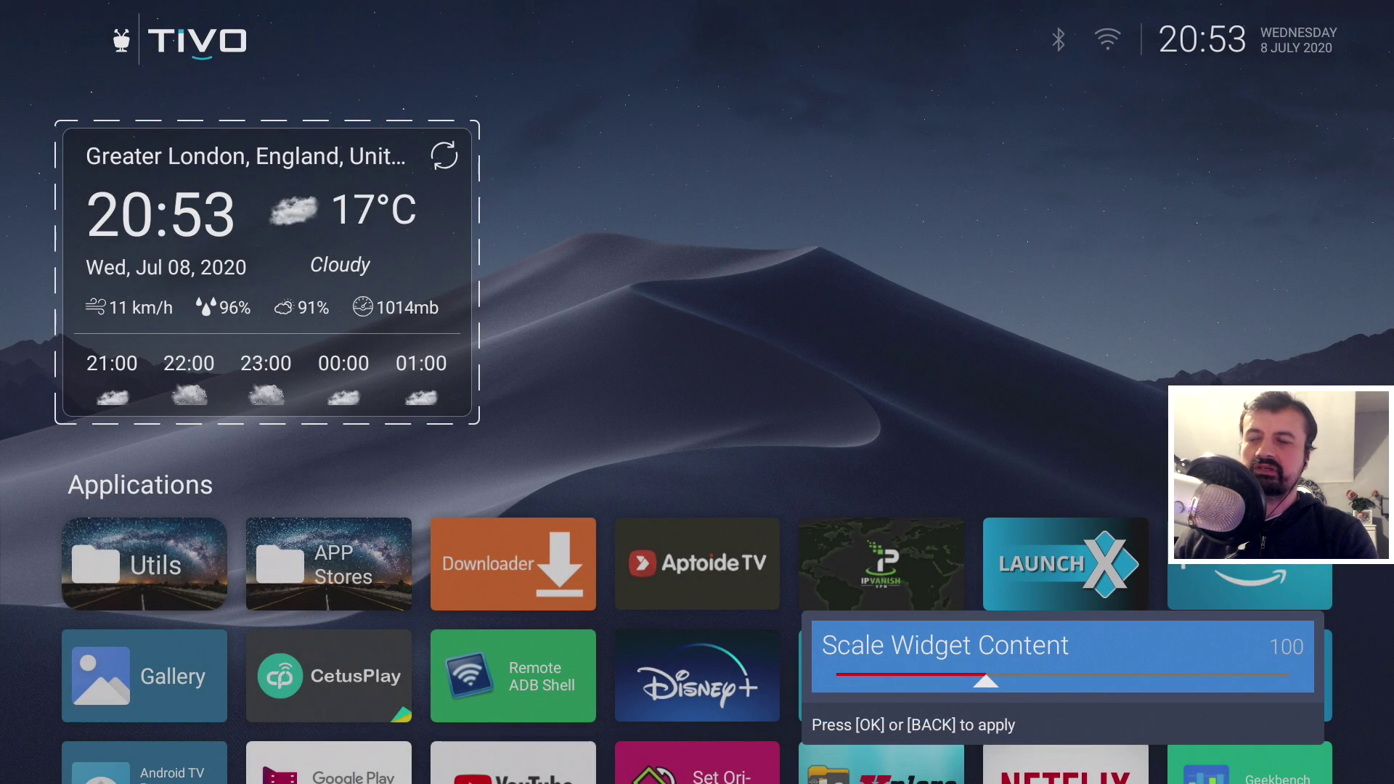
{"action": "key", "text": "Left"}
{"action": "key", "text": "Left"}
{"action": "key", "text": "Left"}
{"action": "key", "text": "Left"}
{"action": "key", "text": "Left"}
{"action": "key", "text": "Left"}
{"action": "key", "text": "Right"}
{"action": "key", "text": "Right"}
{"action": "key", "text": "Right"}
{"action": "key", "text": "Right"}
{"action": "key", "text": "Right"}
{"action": "key", "text": "Right"}
{"action": "key", "text": "Right"}
{"action": "key", "text": "Left"}
{"action": "key", "text": "Left"}
{"action": "key", "text": "Left"}
{"action": "key", "text": "Left"}
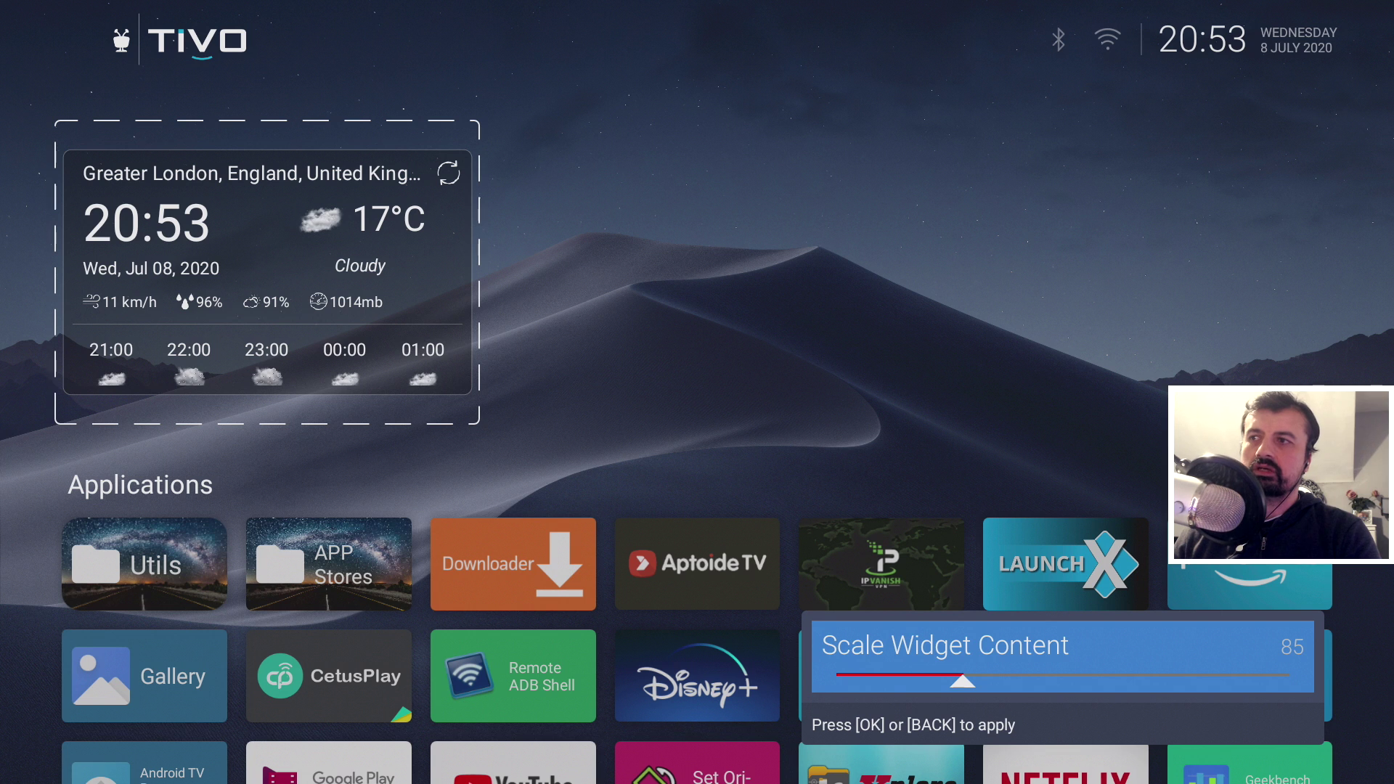
{"action": "key", "text": "Left"}
{"action": "key", "text": "Left"}
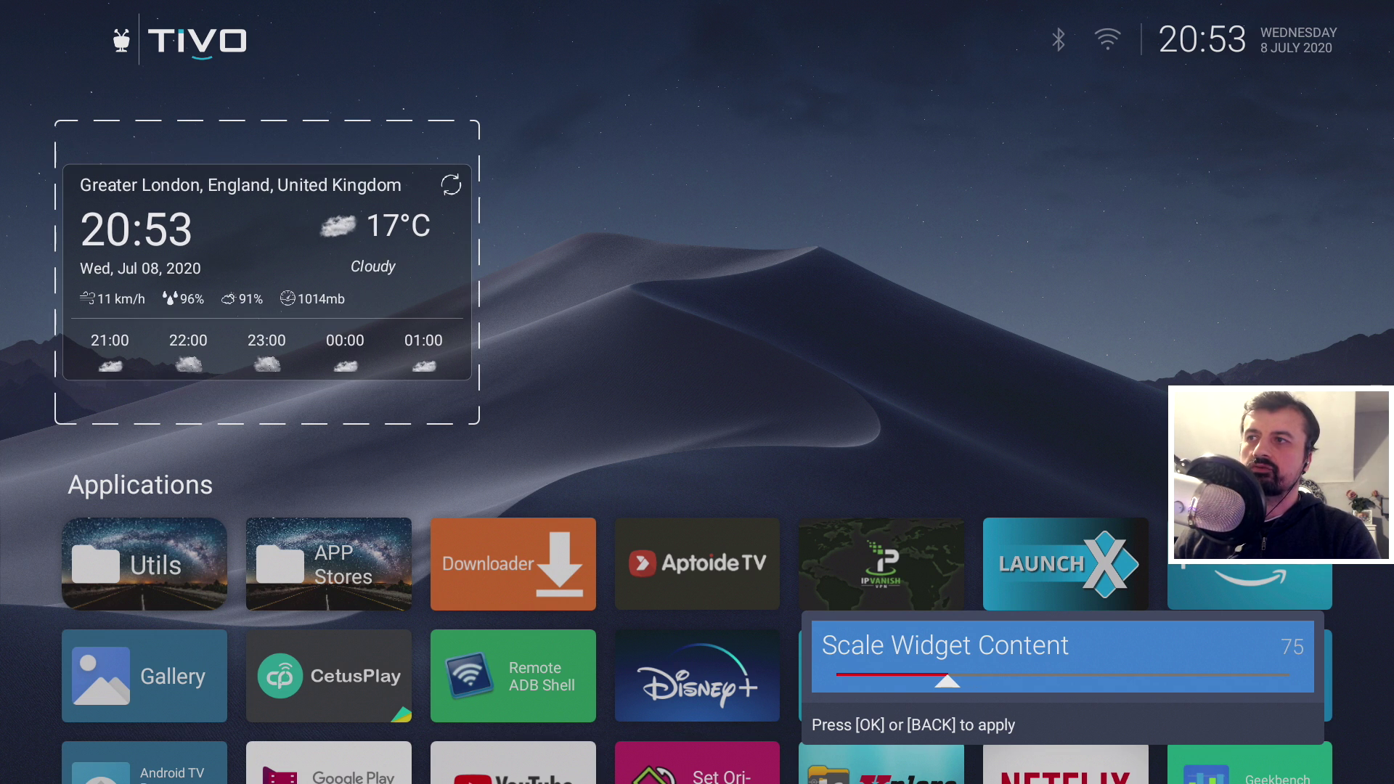
{"action": "key", "text": "Return"}
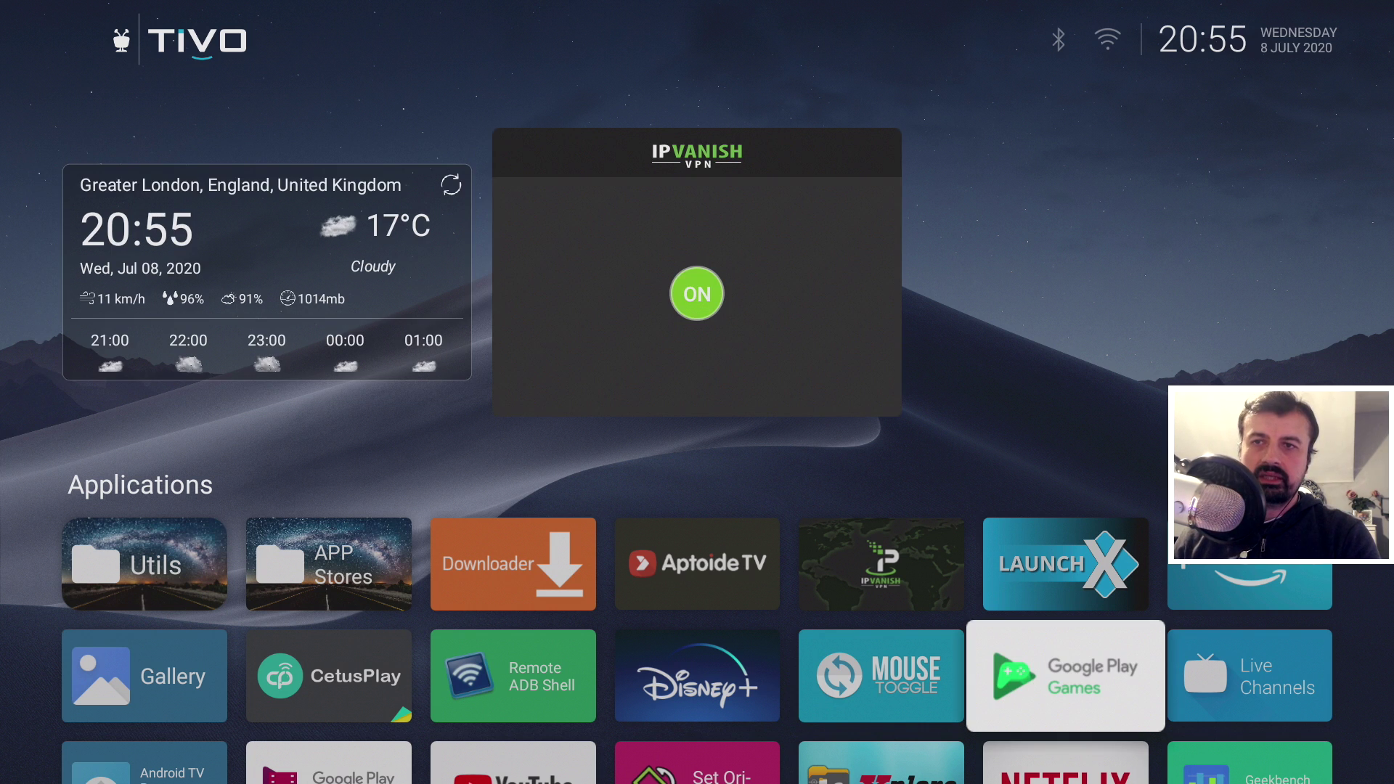
- Open the application menu of the LaunchX tile in the Applications section and choose Configure
{"action": "key", "text": "Down"}
{"action": "key", "text": "Up"}
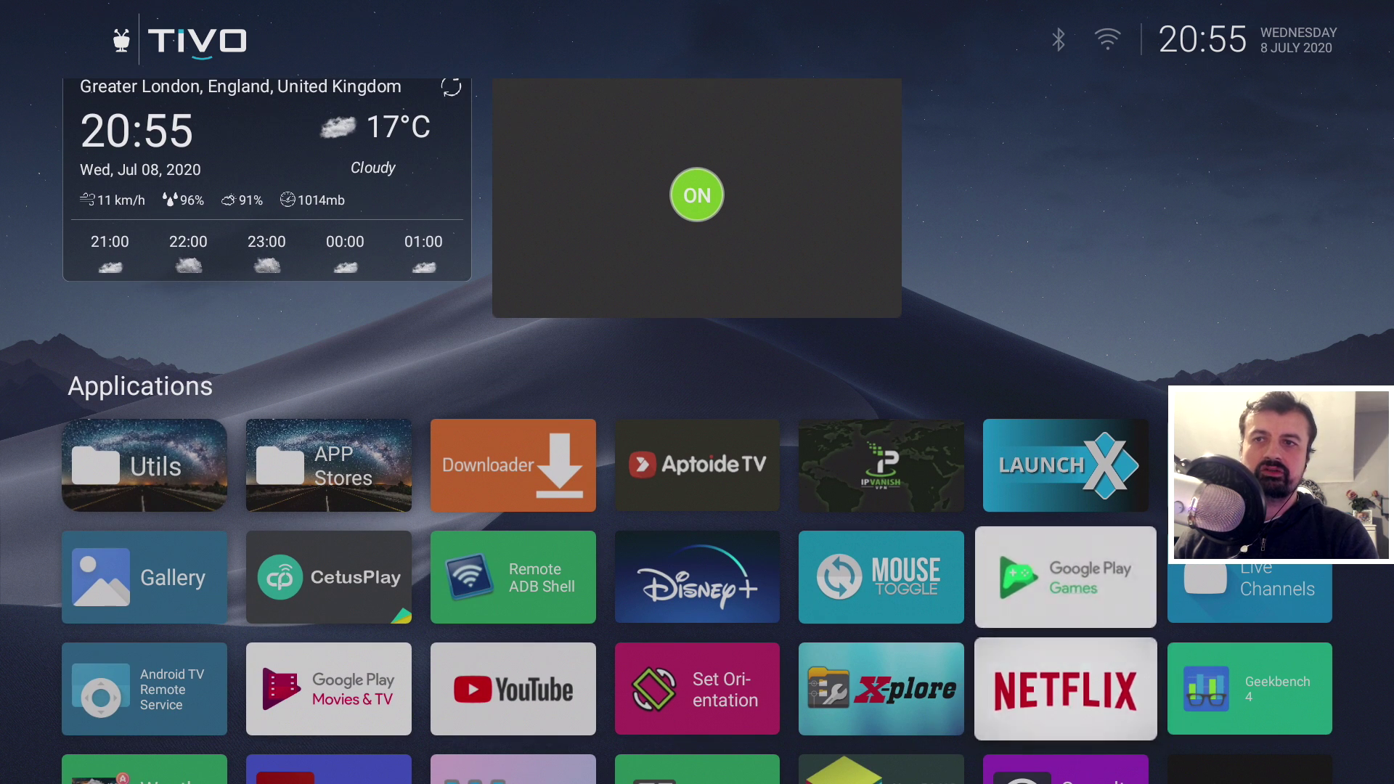
{"action": "key", "text": "Up"}
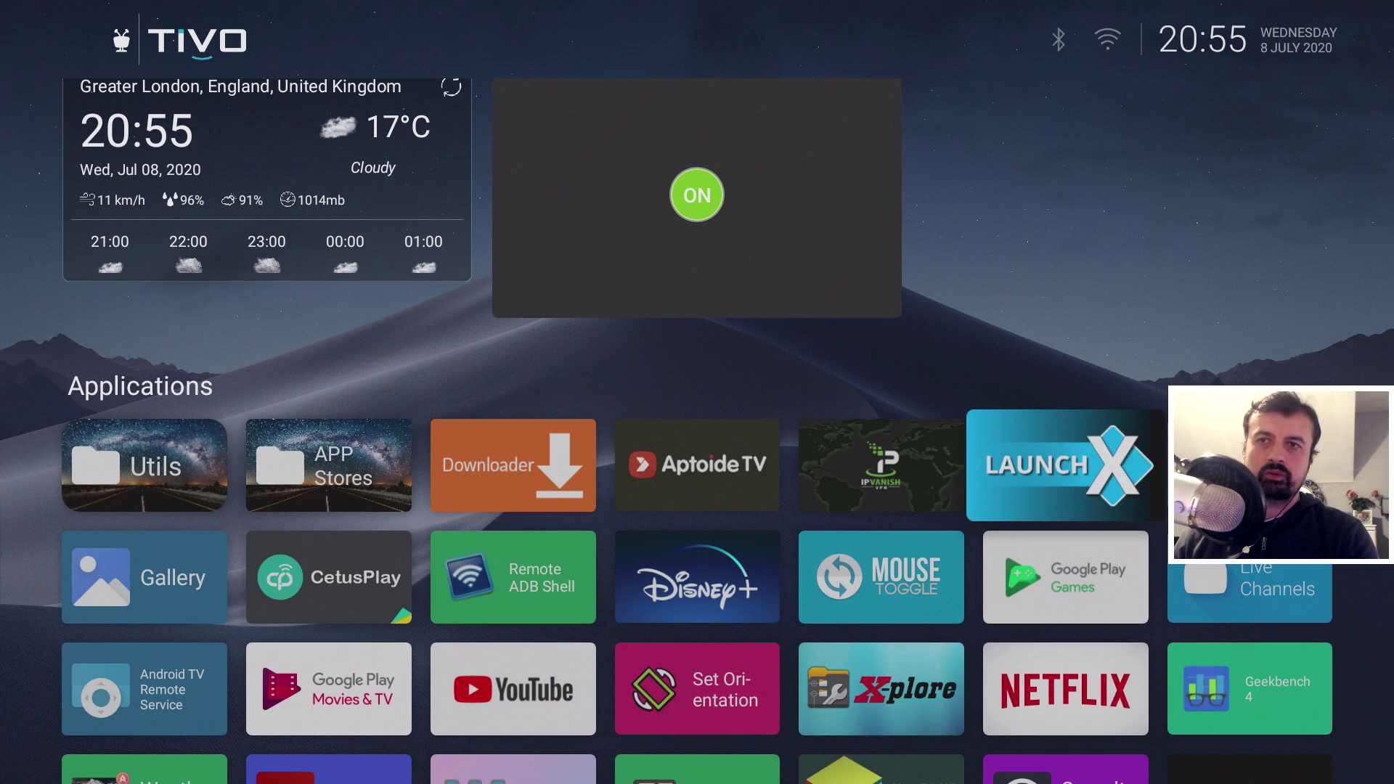
{"action": "key", "text": "Return"}
{"action": "key", "text": "Down"}
{"action": "key", "text": "Down"}
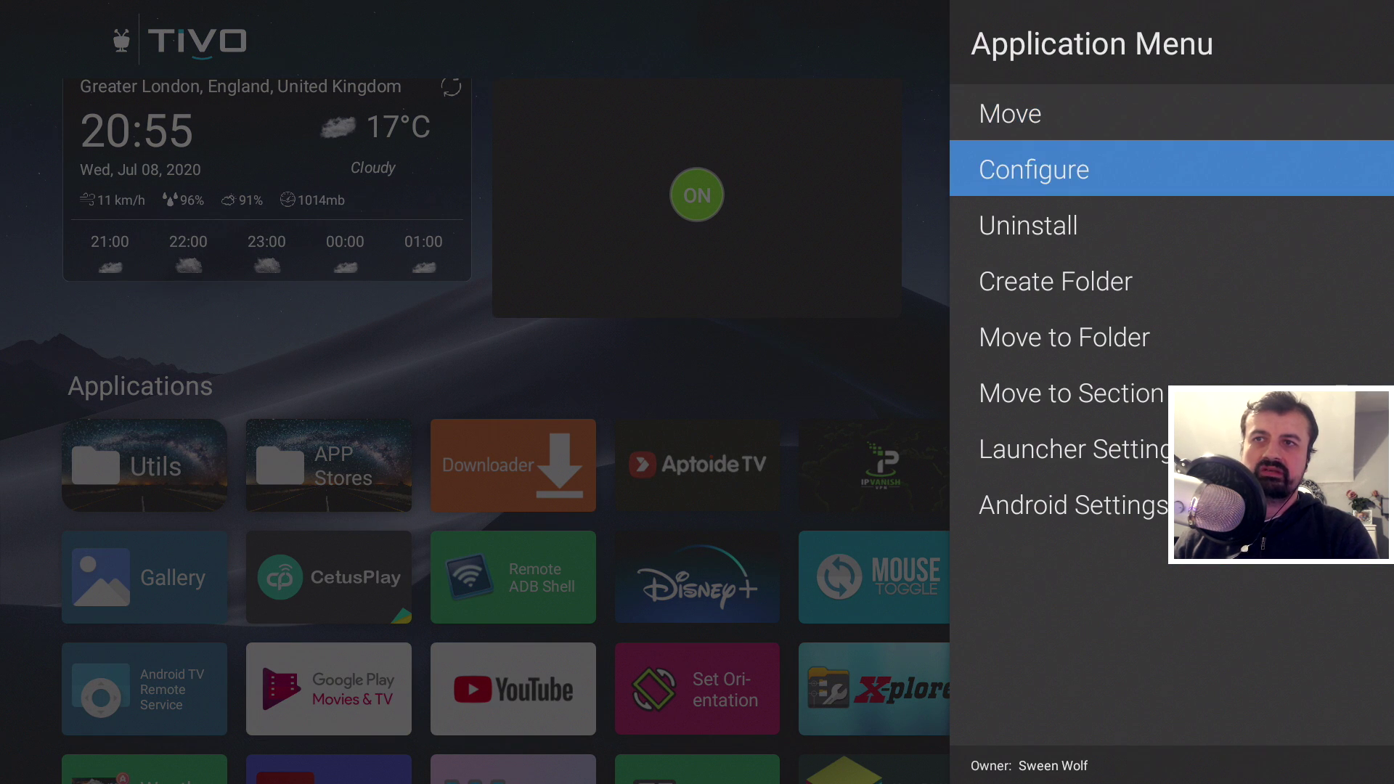
{"action": "key", "text": "Return"}
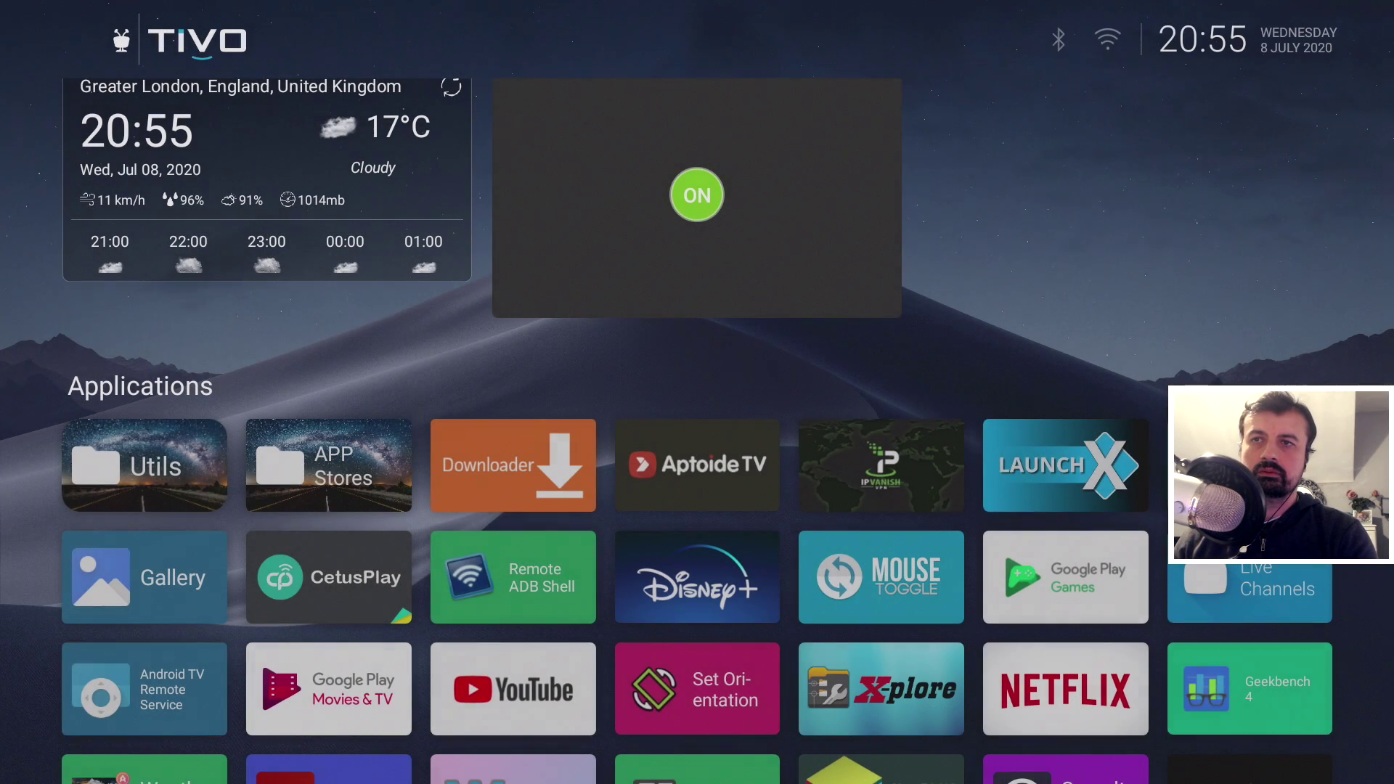
{"action": "key", "text": "Return"}
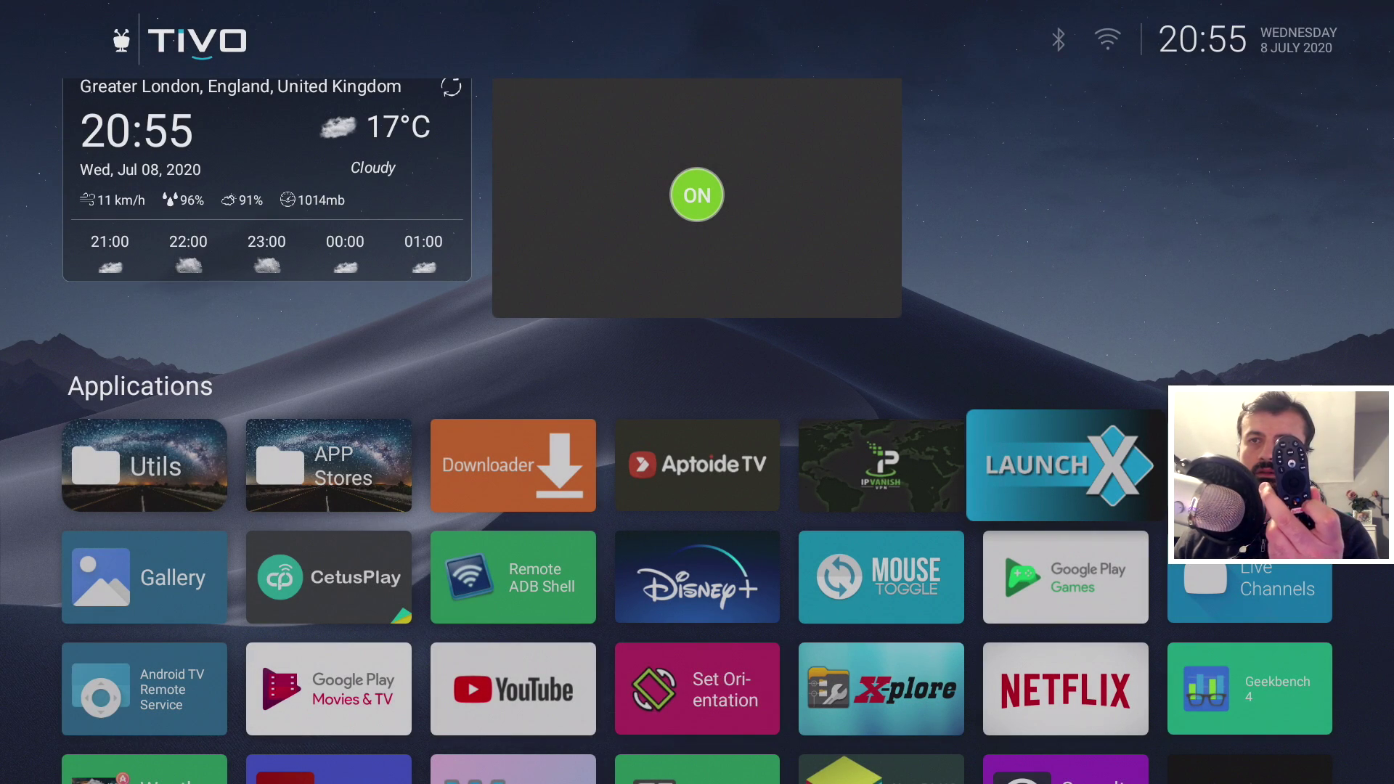
- Go to the stock Android TV home screen
{"action": "key", "text": "Home"}
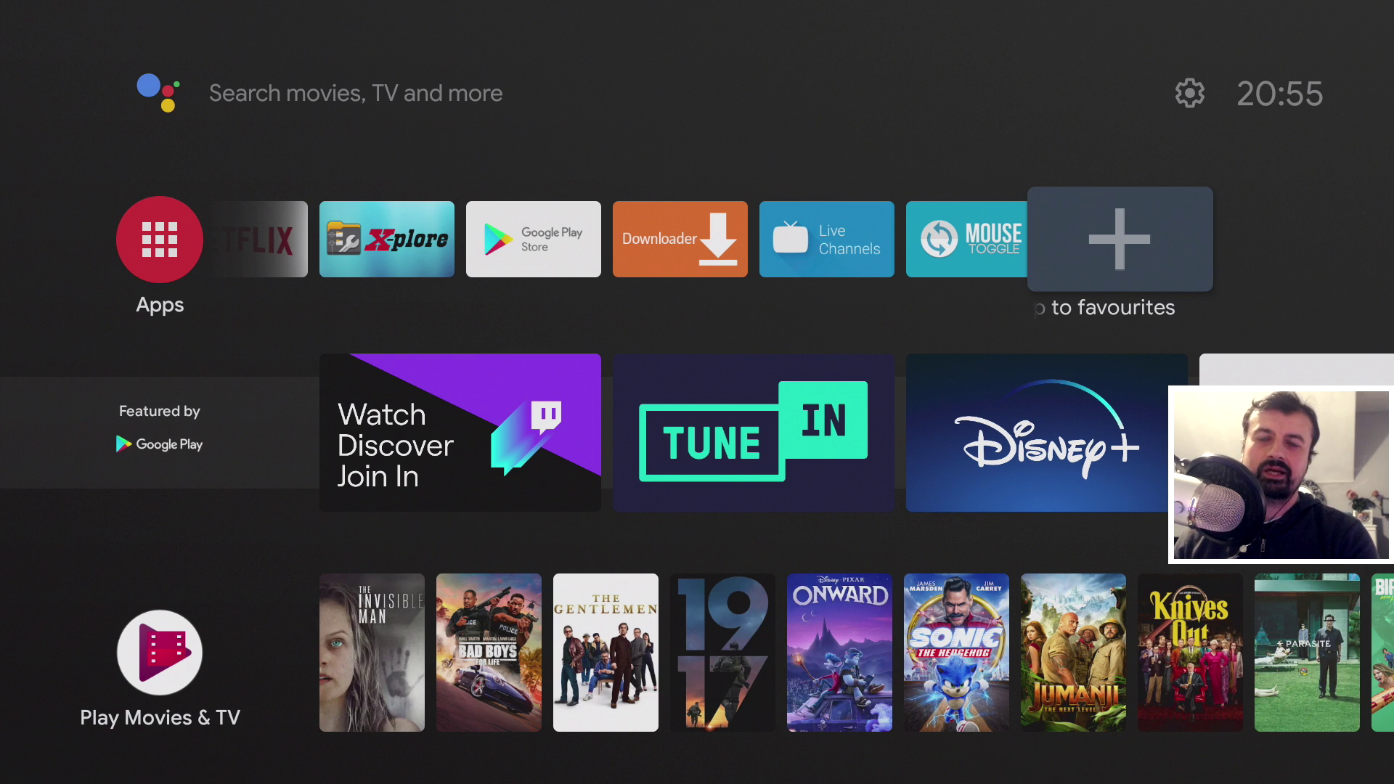